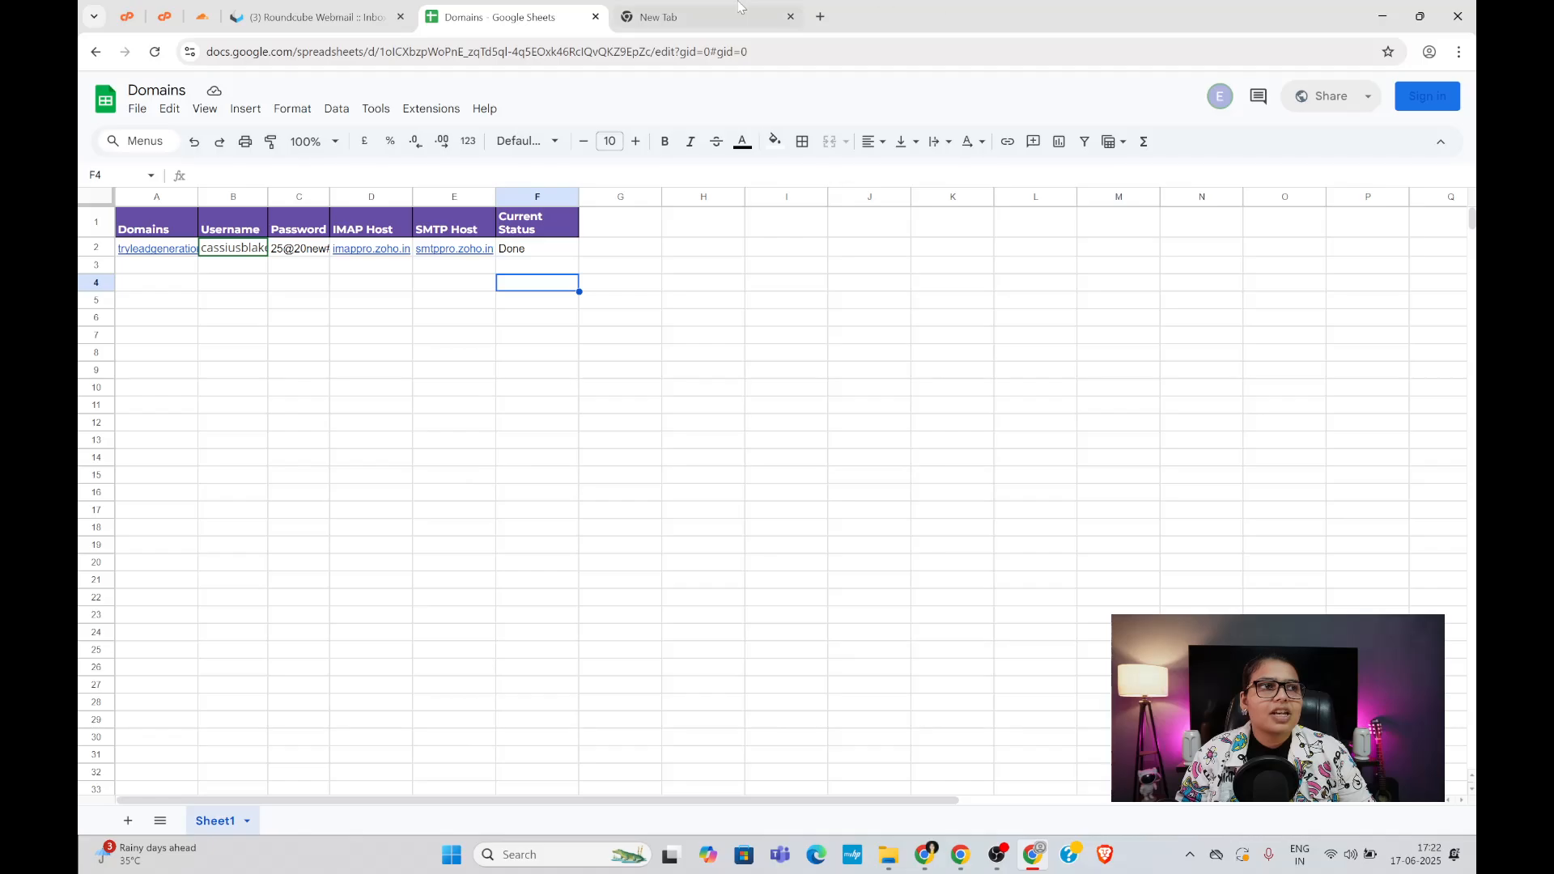
- Search the web for "zoho mail" and open the sign-in page from the Zoho Mail website
click(725, 27)
text(zoho mail)
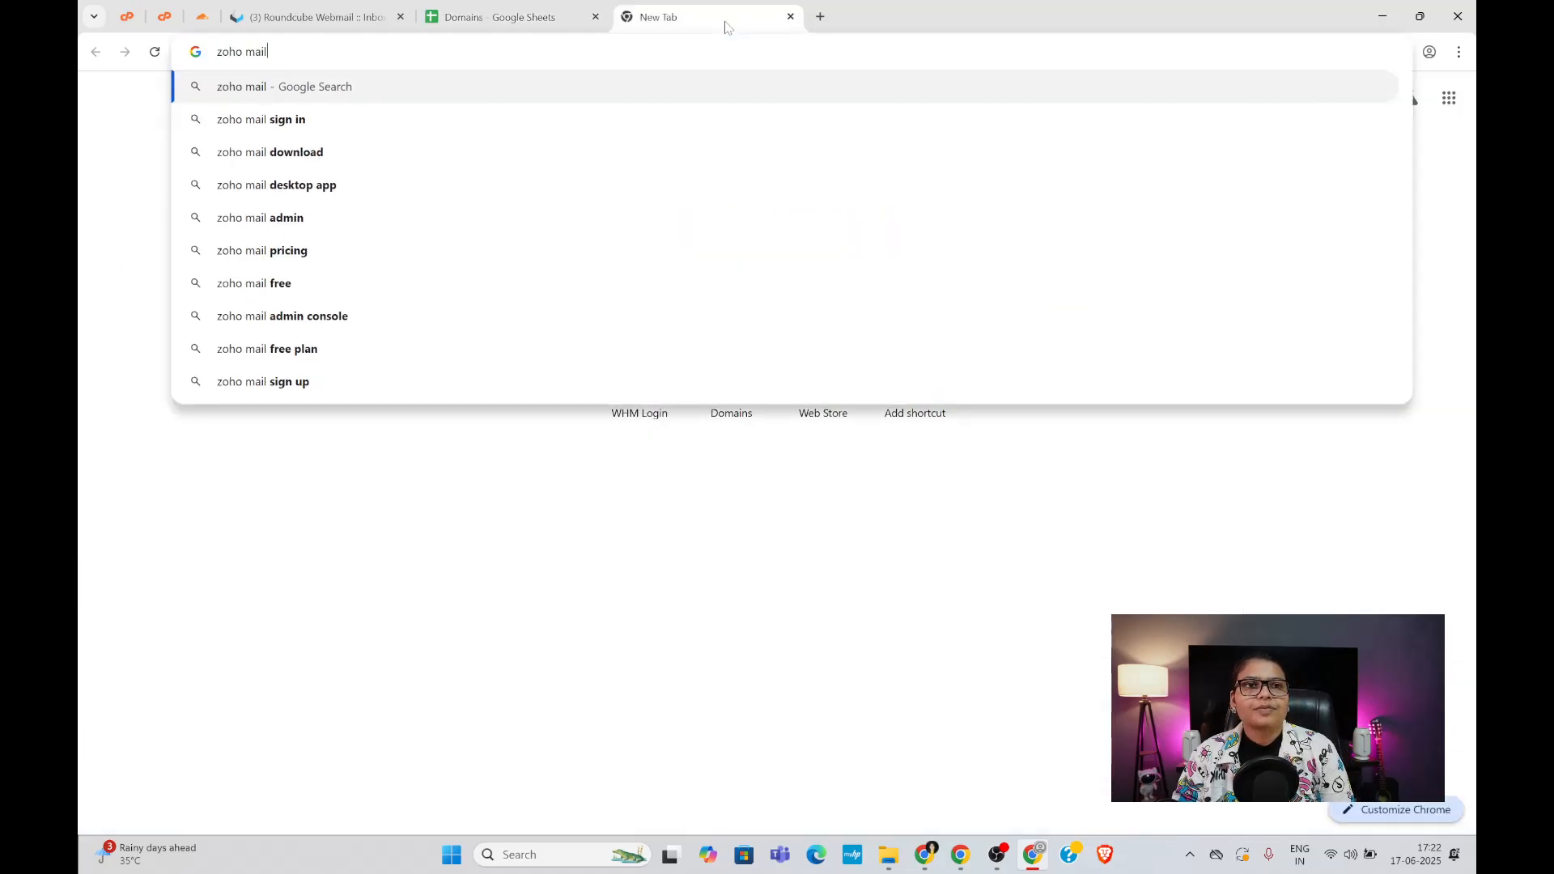
key(Return)
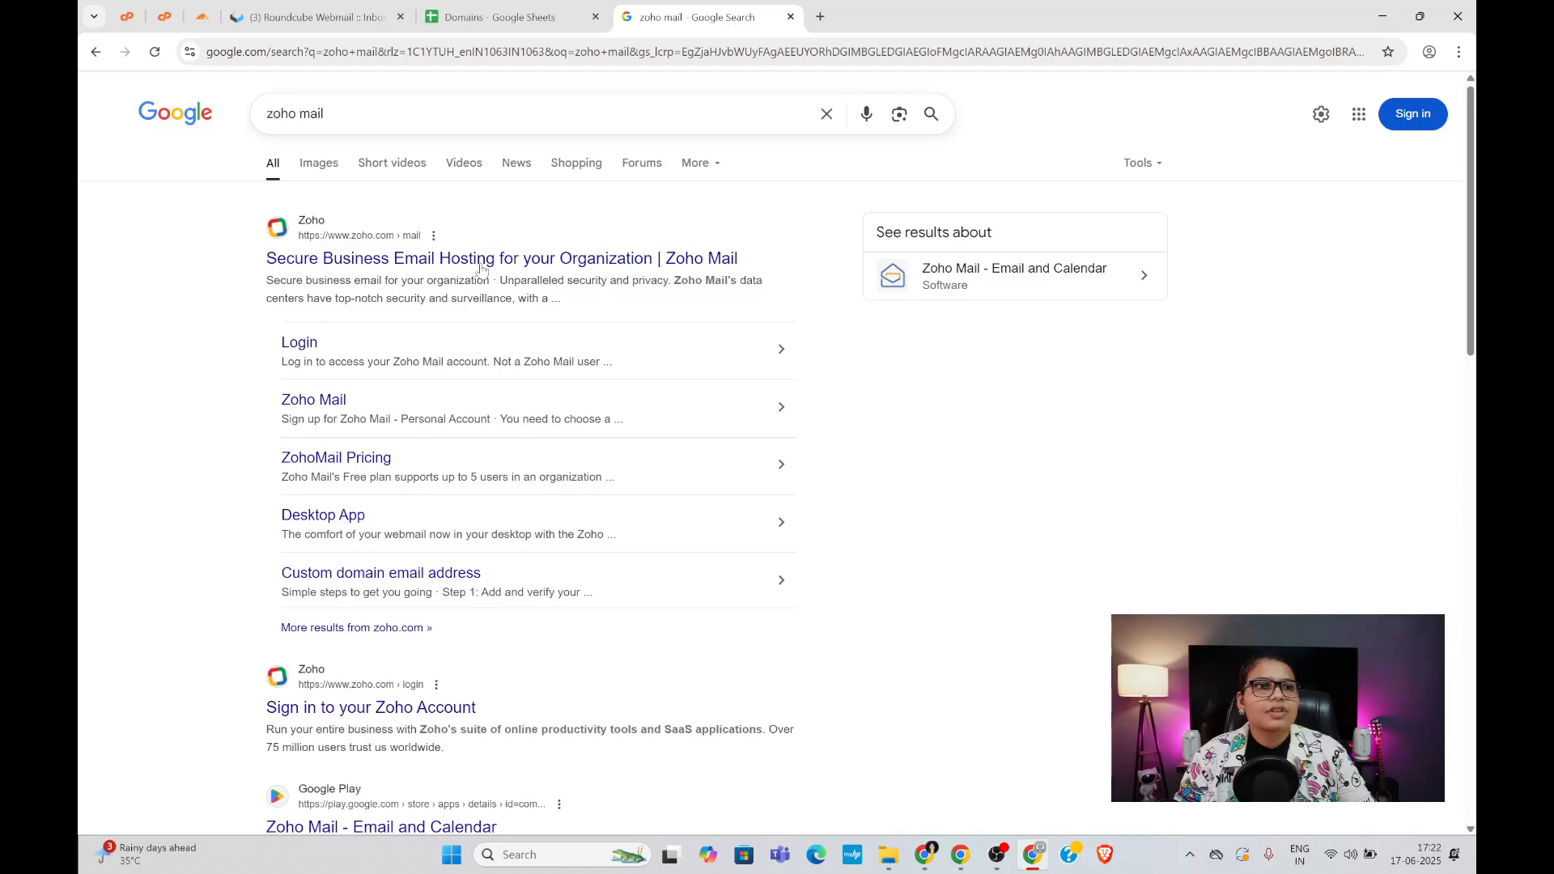
click(416, 265)
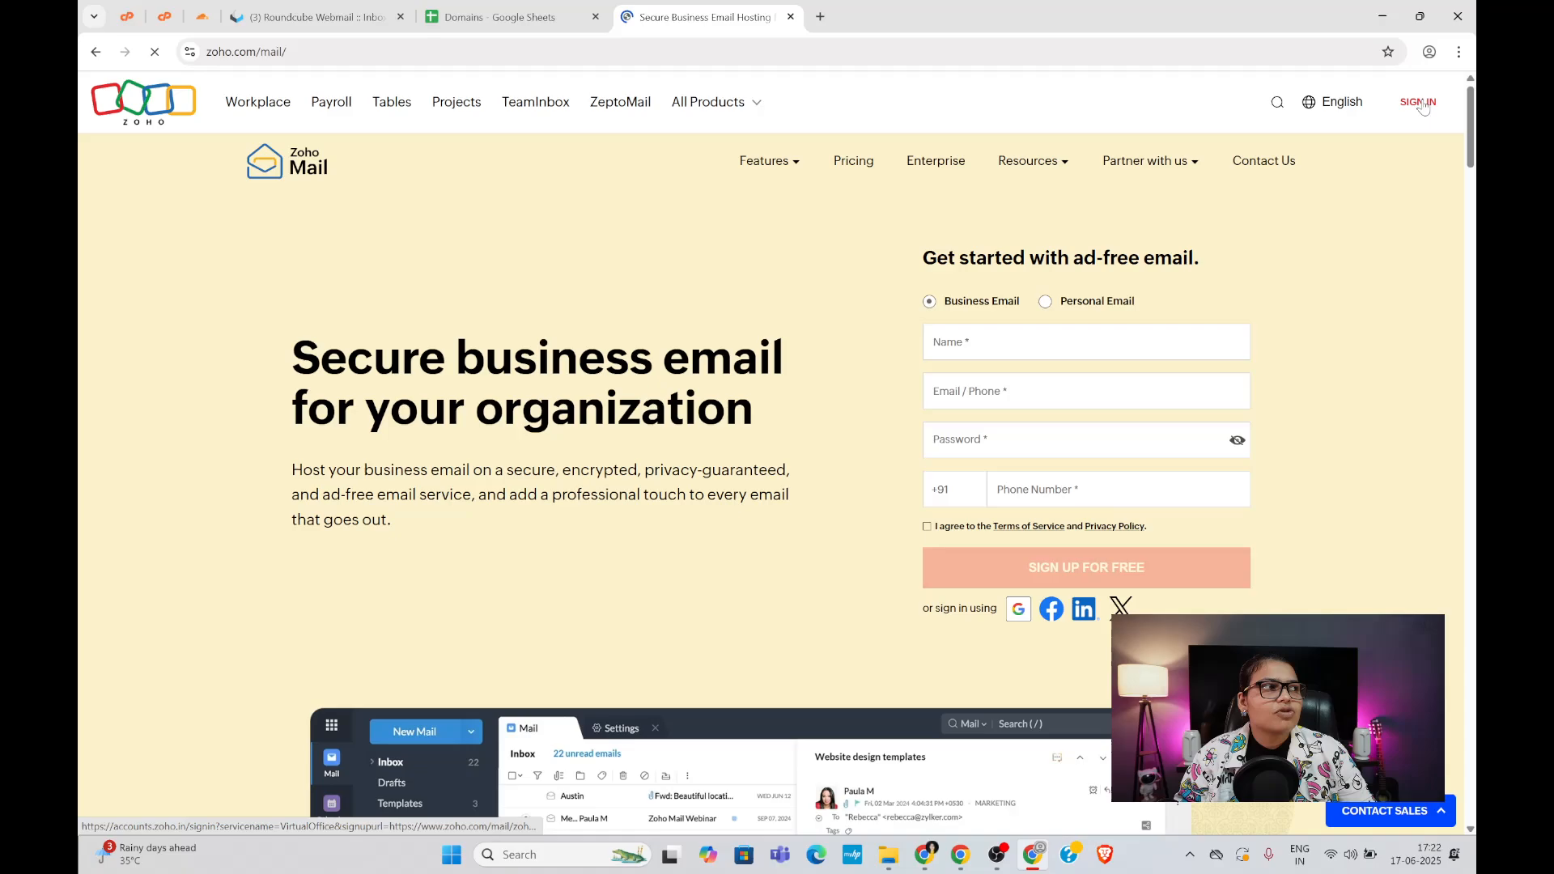
click(1417, 103)
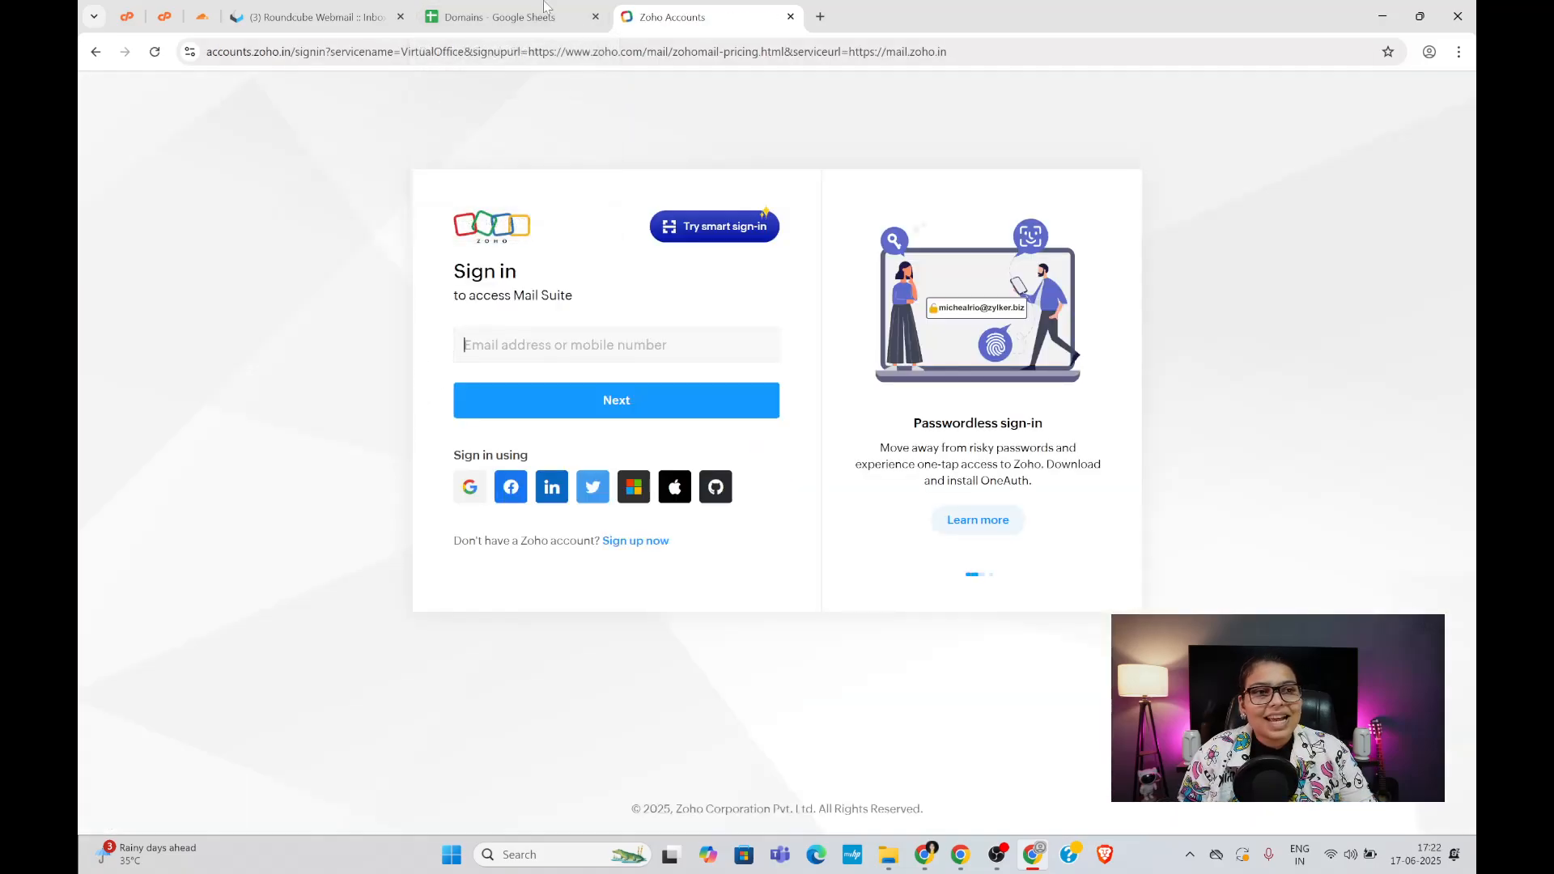
- Copy the username from the Domains spreadsheet and submit it as the email address on the Zoho sign-in page
click(525, 23)
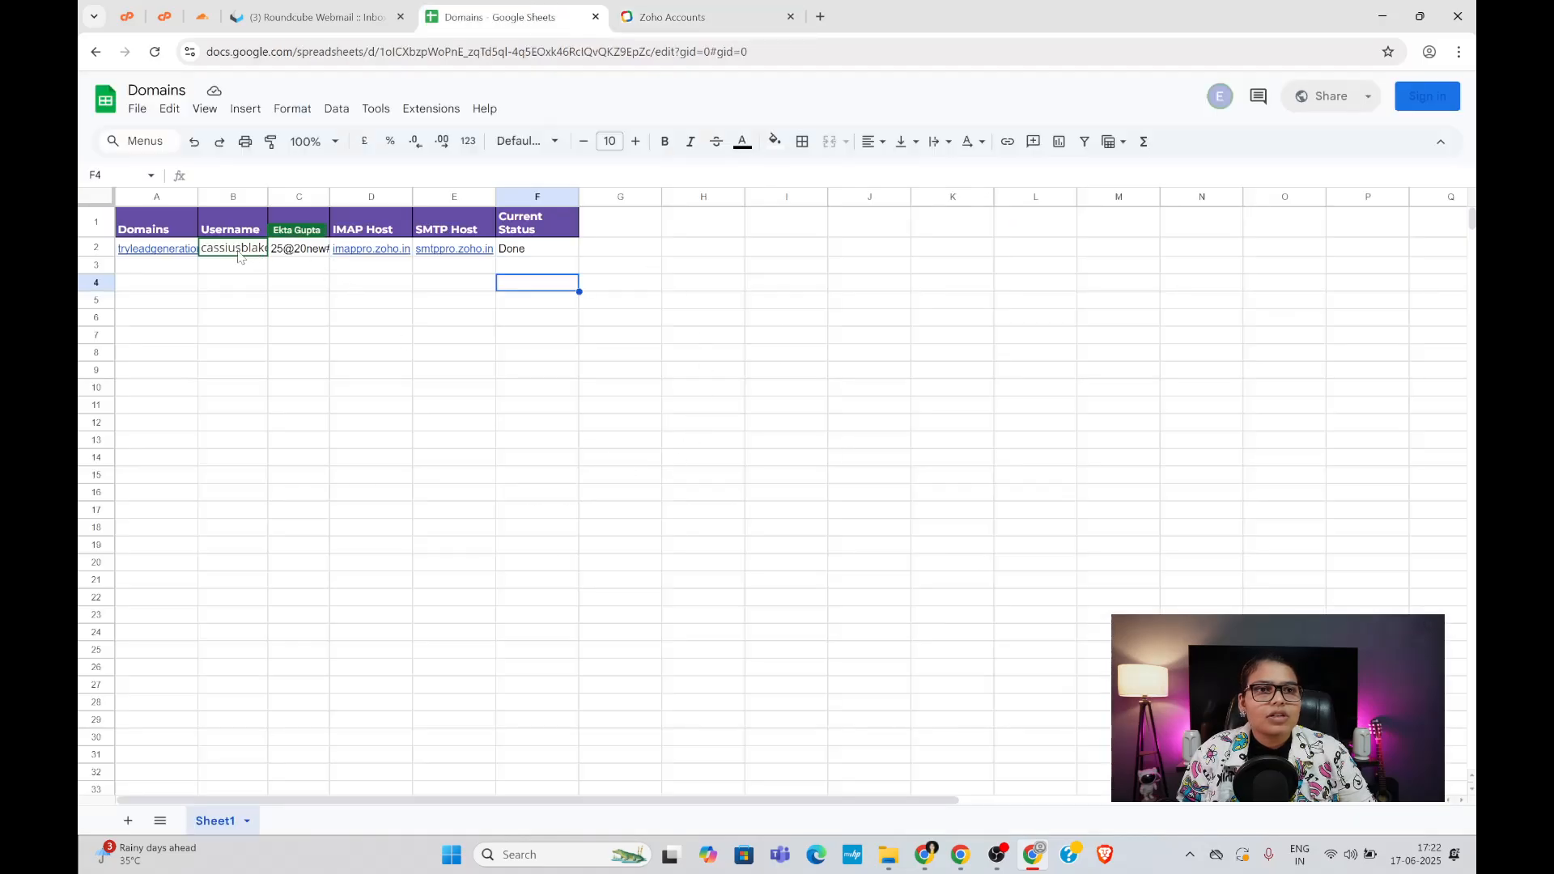
click(291, 251)
click(759, 10)
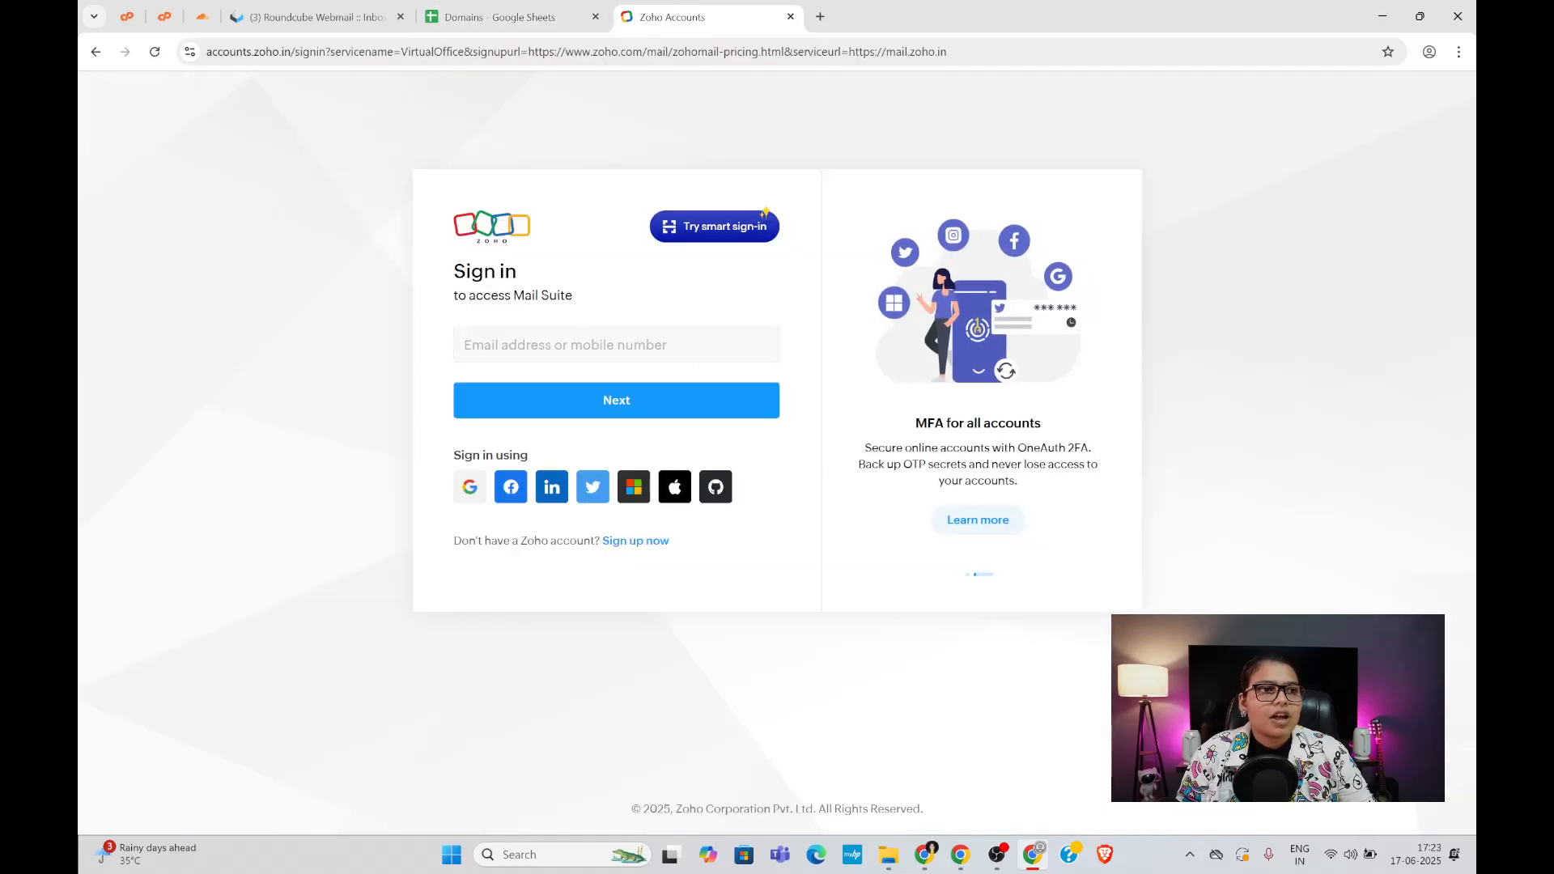
key(ctrl+v)
click(553, 417)
- Copy the account password from the Domains spreadsheet, enter it on the Zoho sign-in page and sign in
click(494, 16)
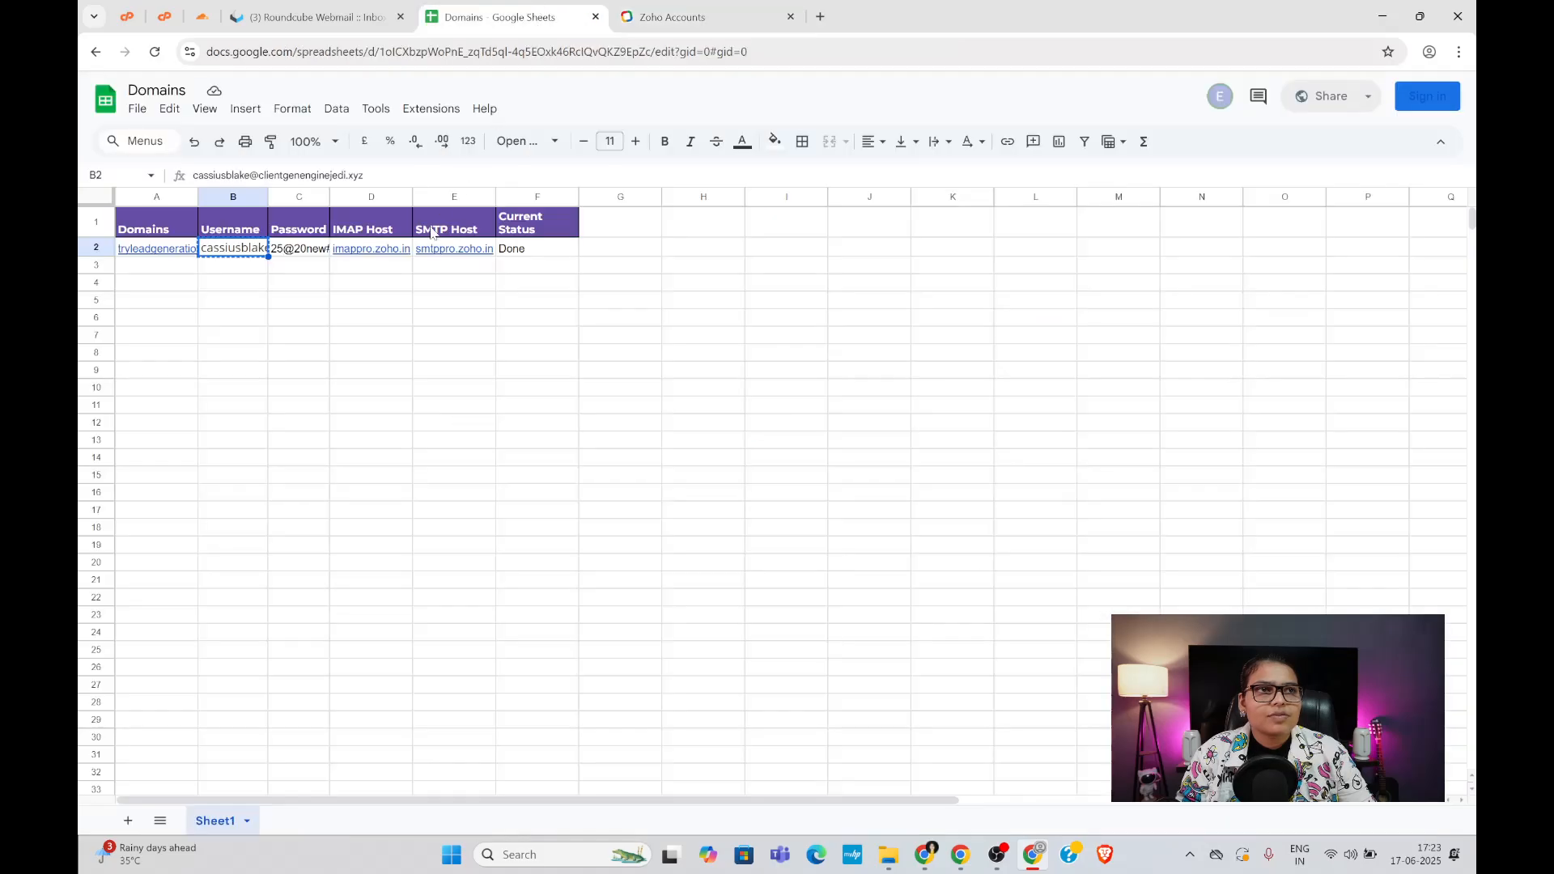
click(299, 254)
key(ctrl+c)
click(696, 16)
key(ctrl+v)
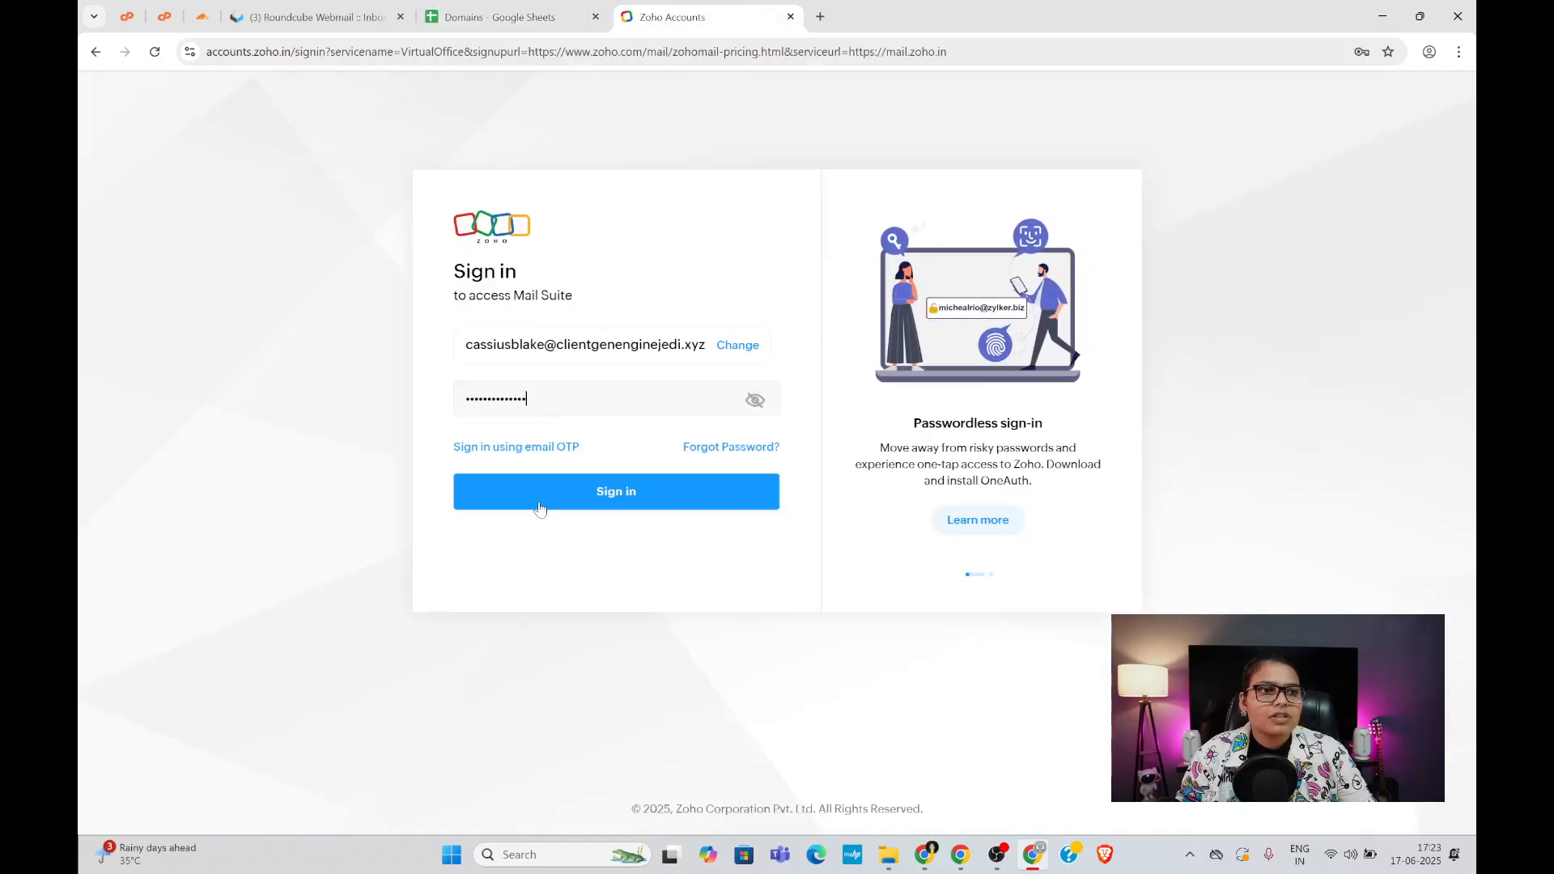
click(540, 509)
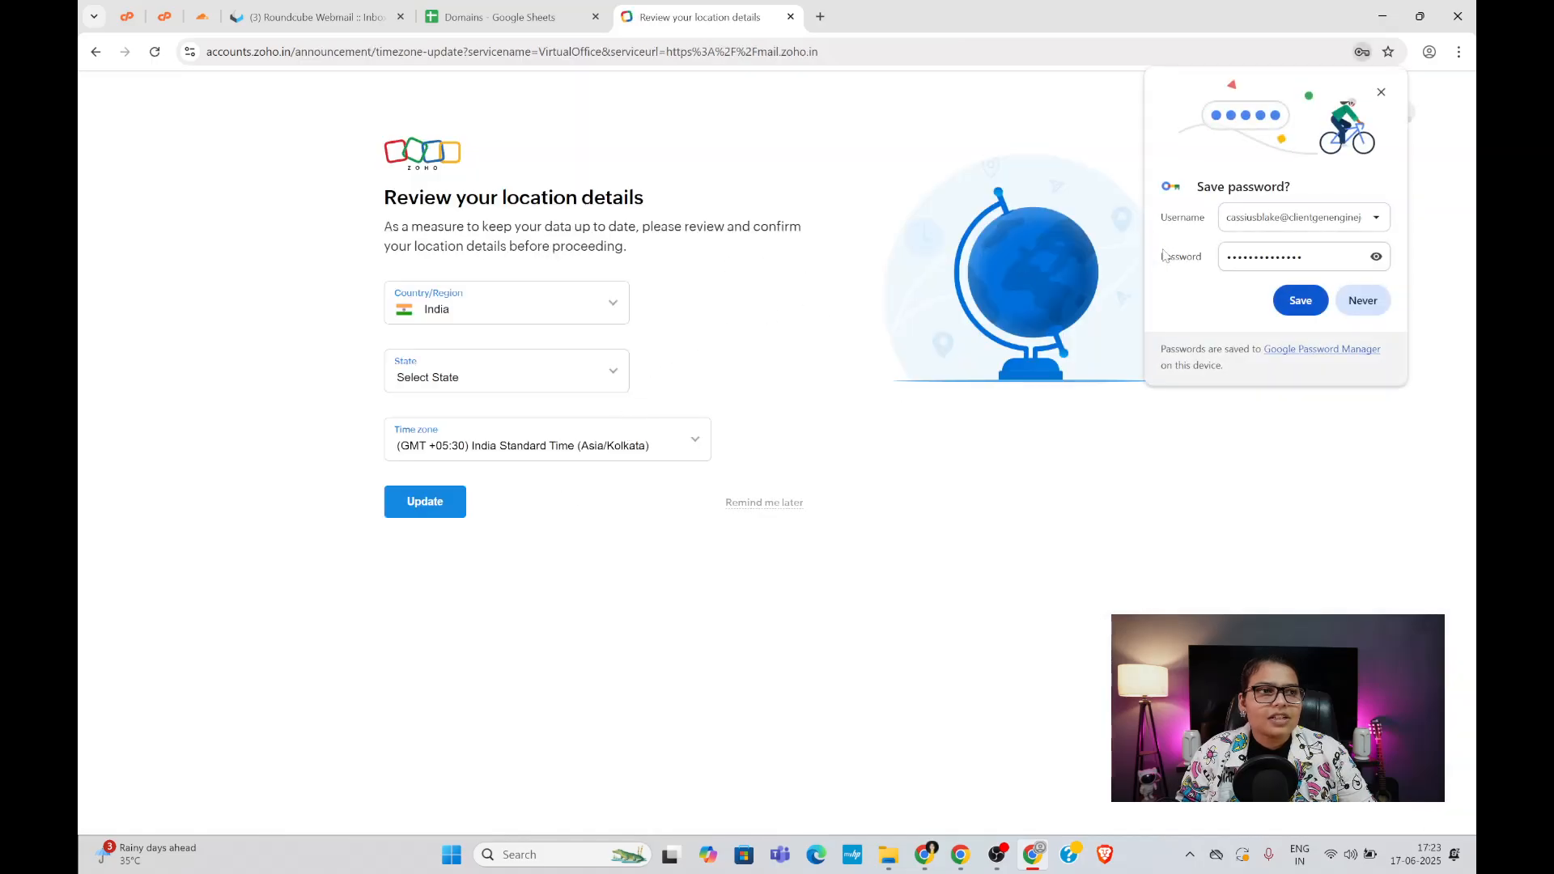
- Dismiss the password-saving offer, postpone the location details review and go through the Zoho Mail welcome slides to the inbox
click(1381, 93)
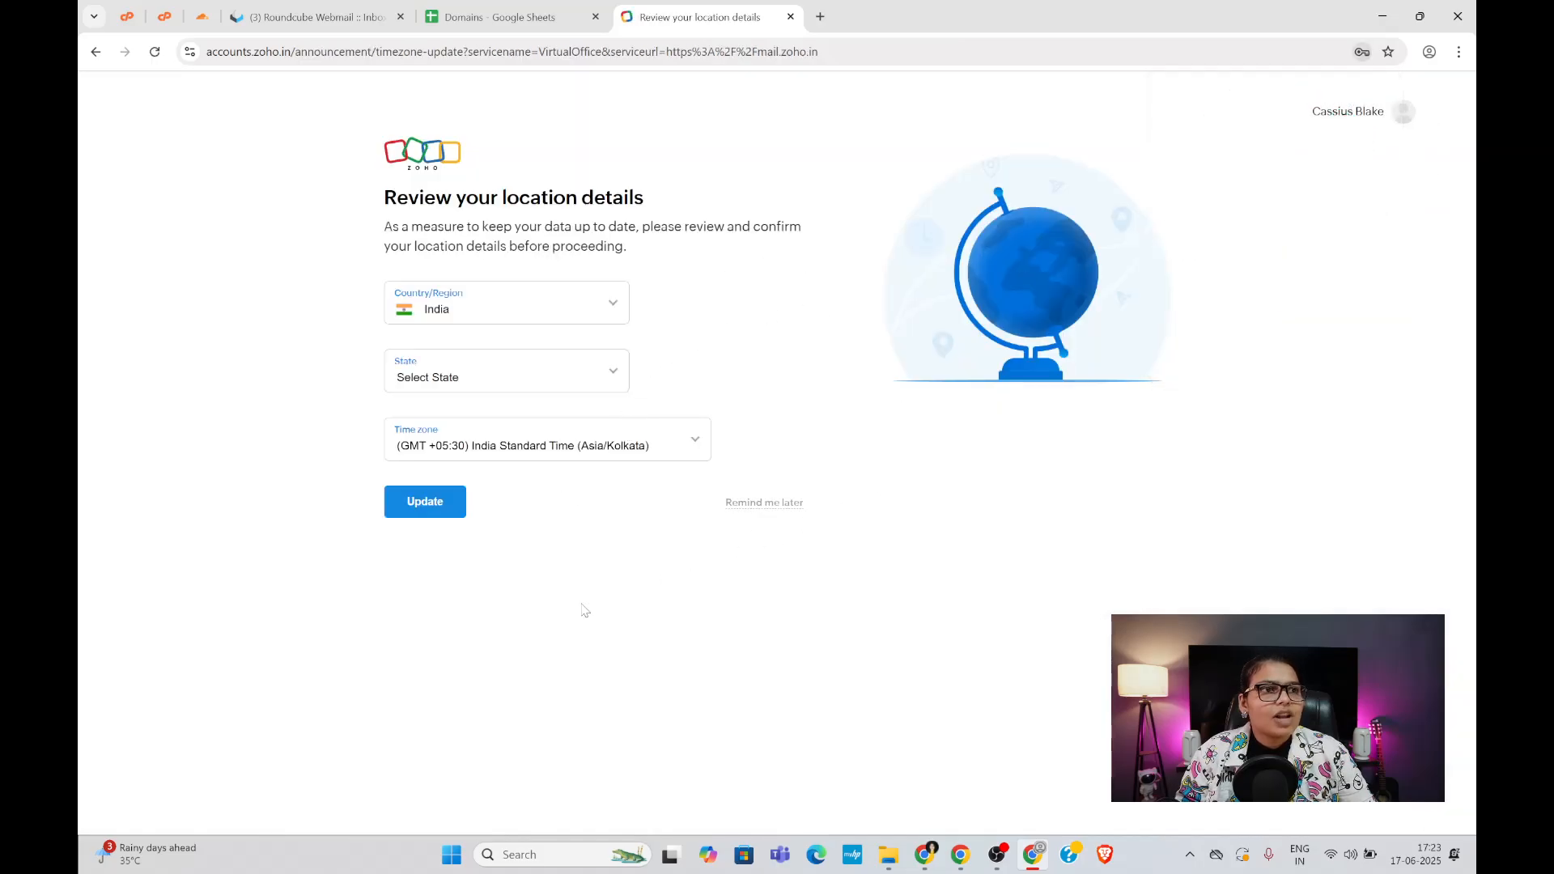
click(769, 504)
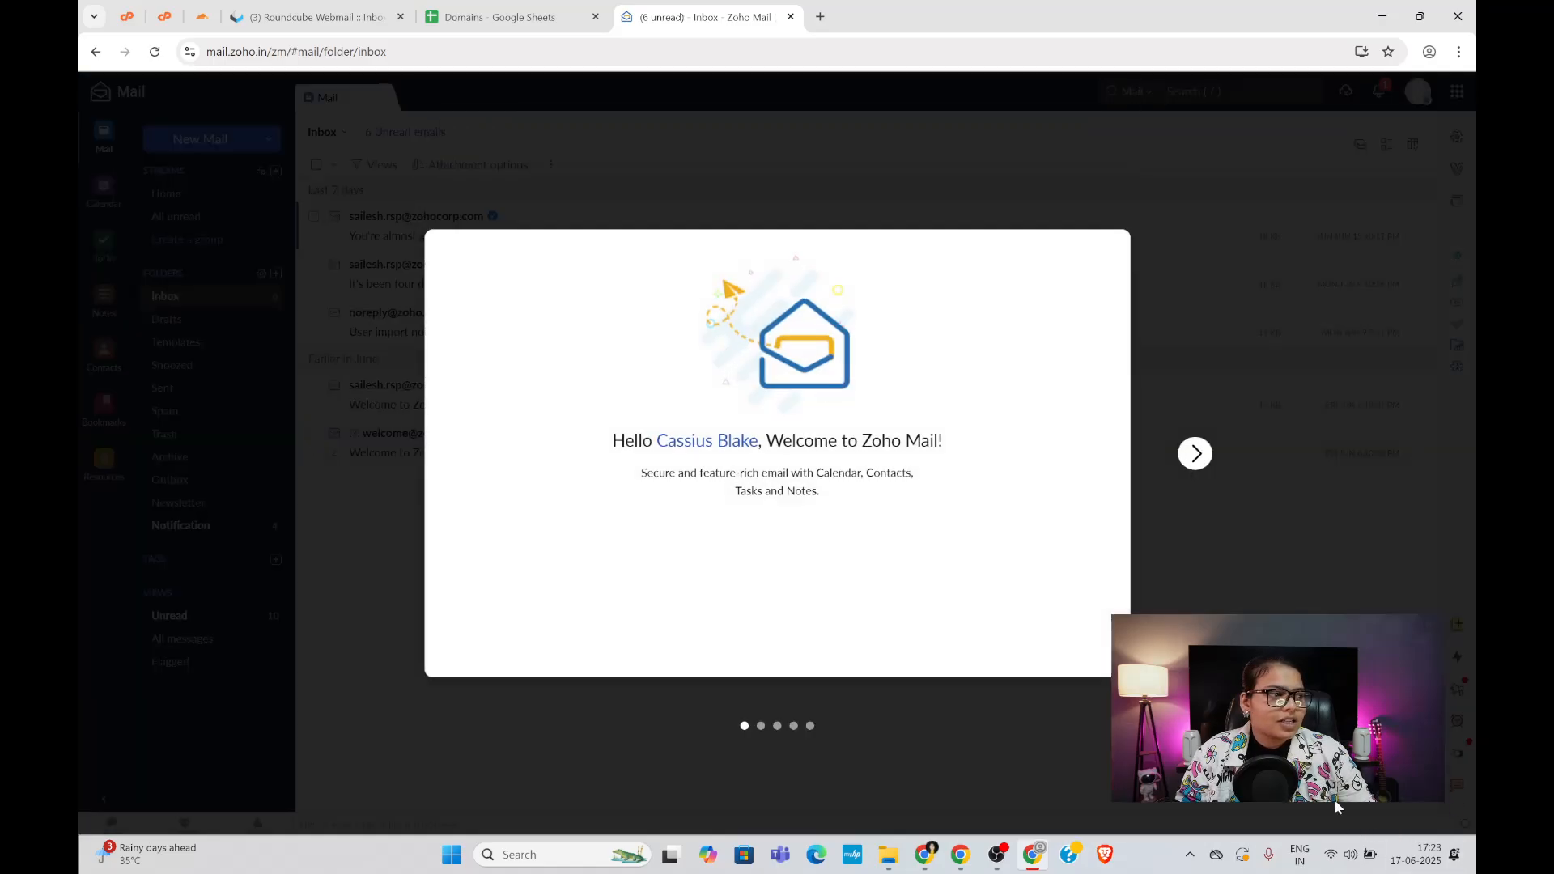
click(1196, 453)
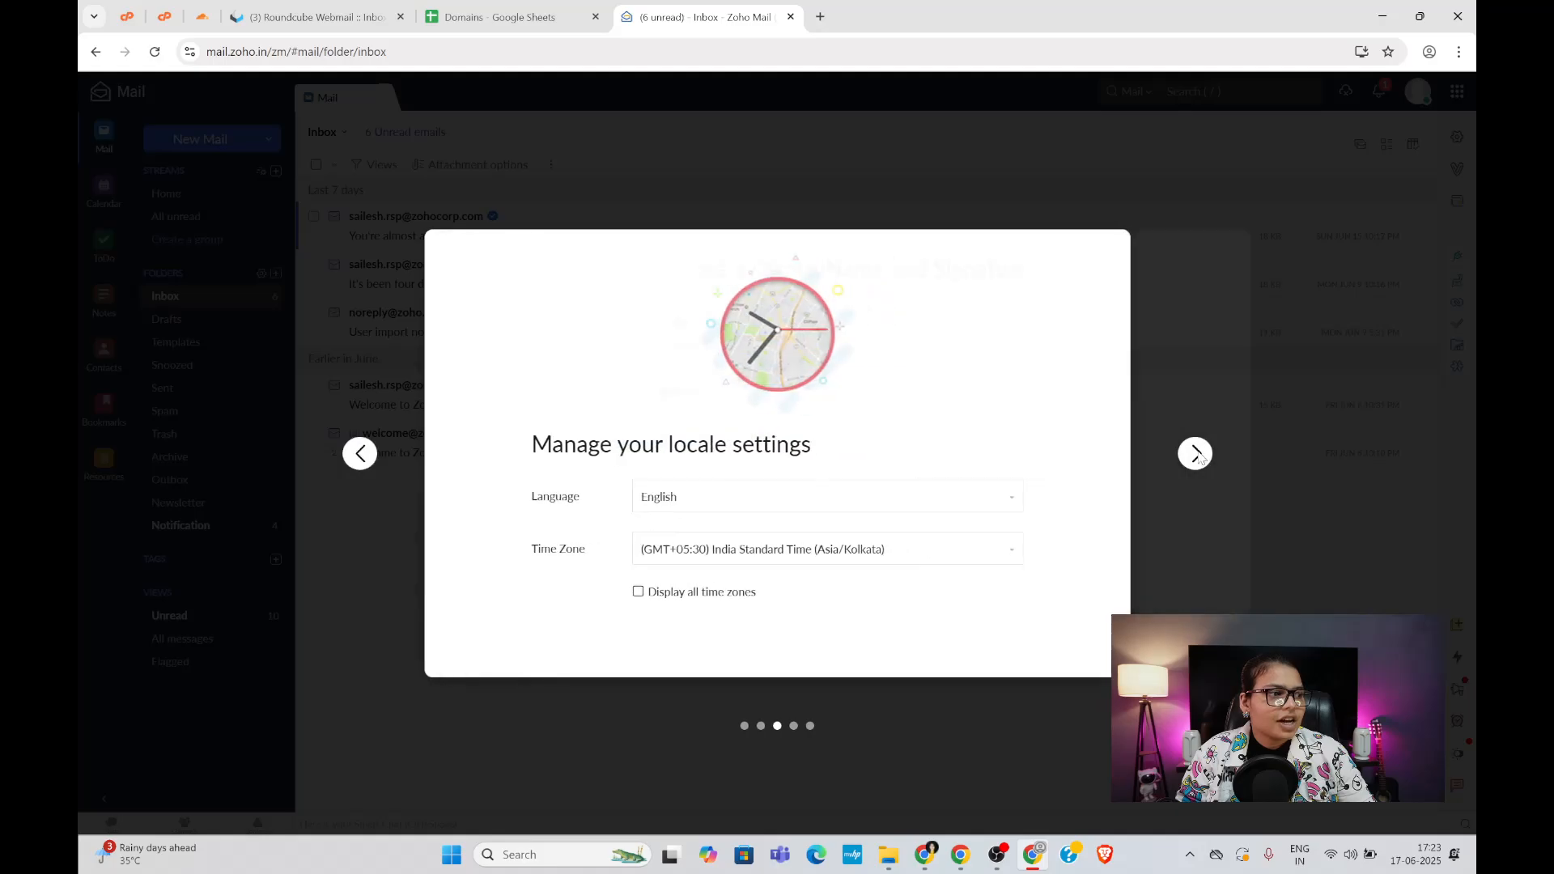
click(1196, 453)
click(1196, 453)
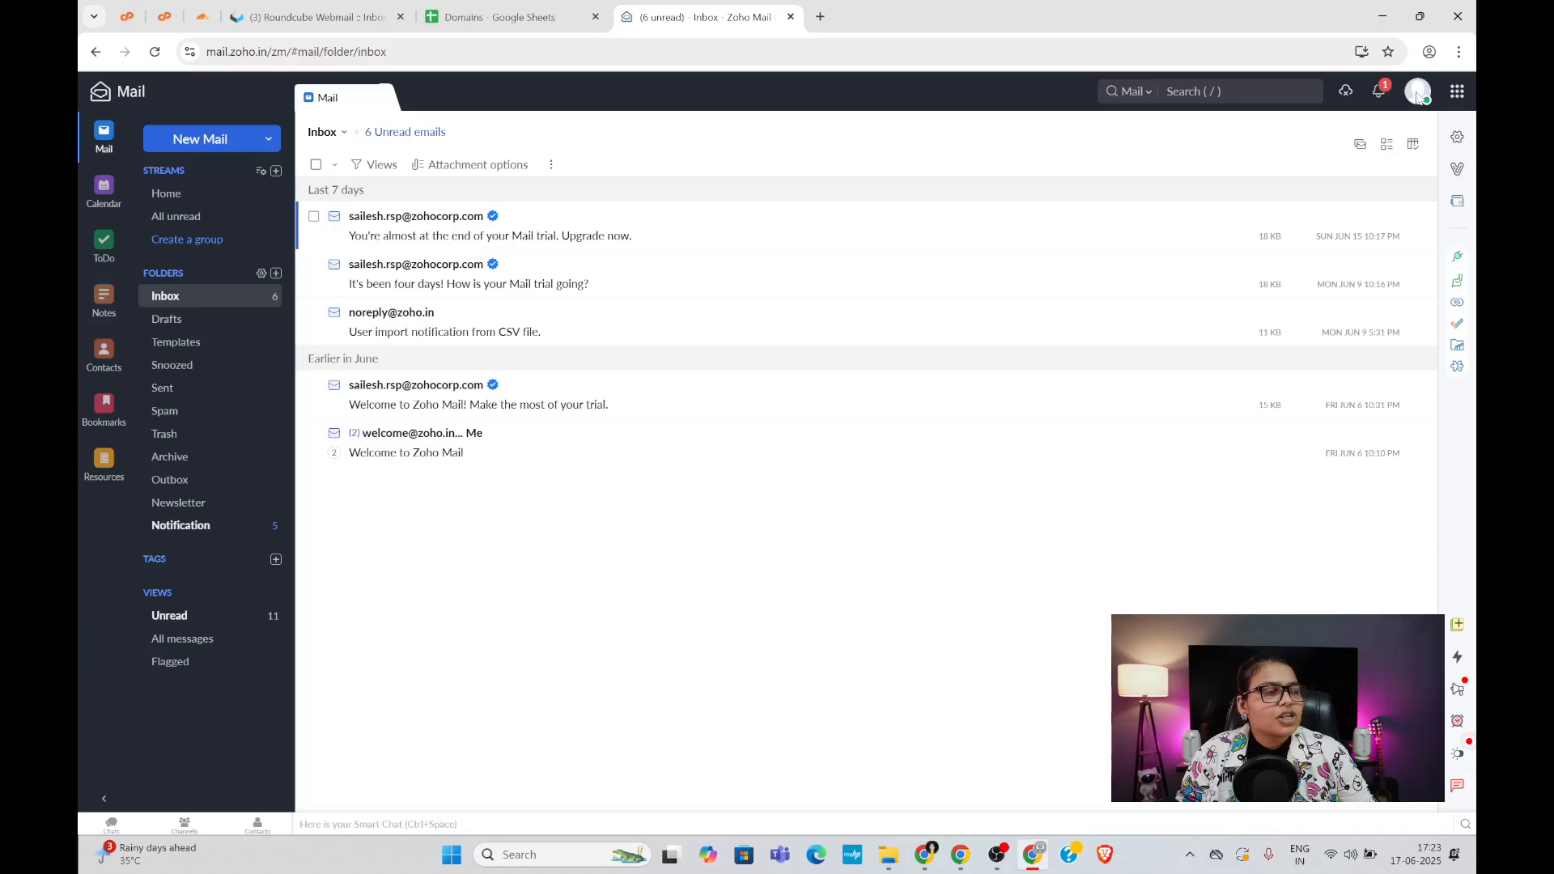
- Open the Admin Console and the My Account page from the profile, place the console before the account page and dismiss its notification request
click(1416, 94)
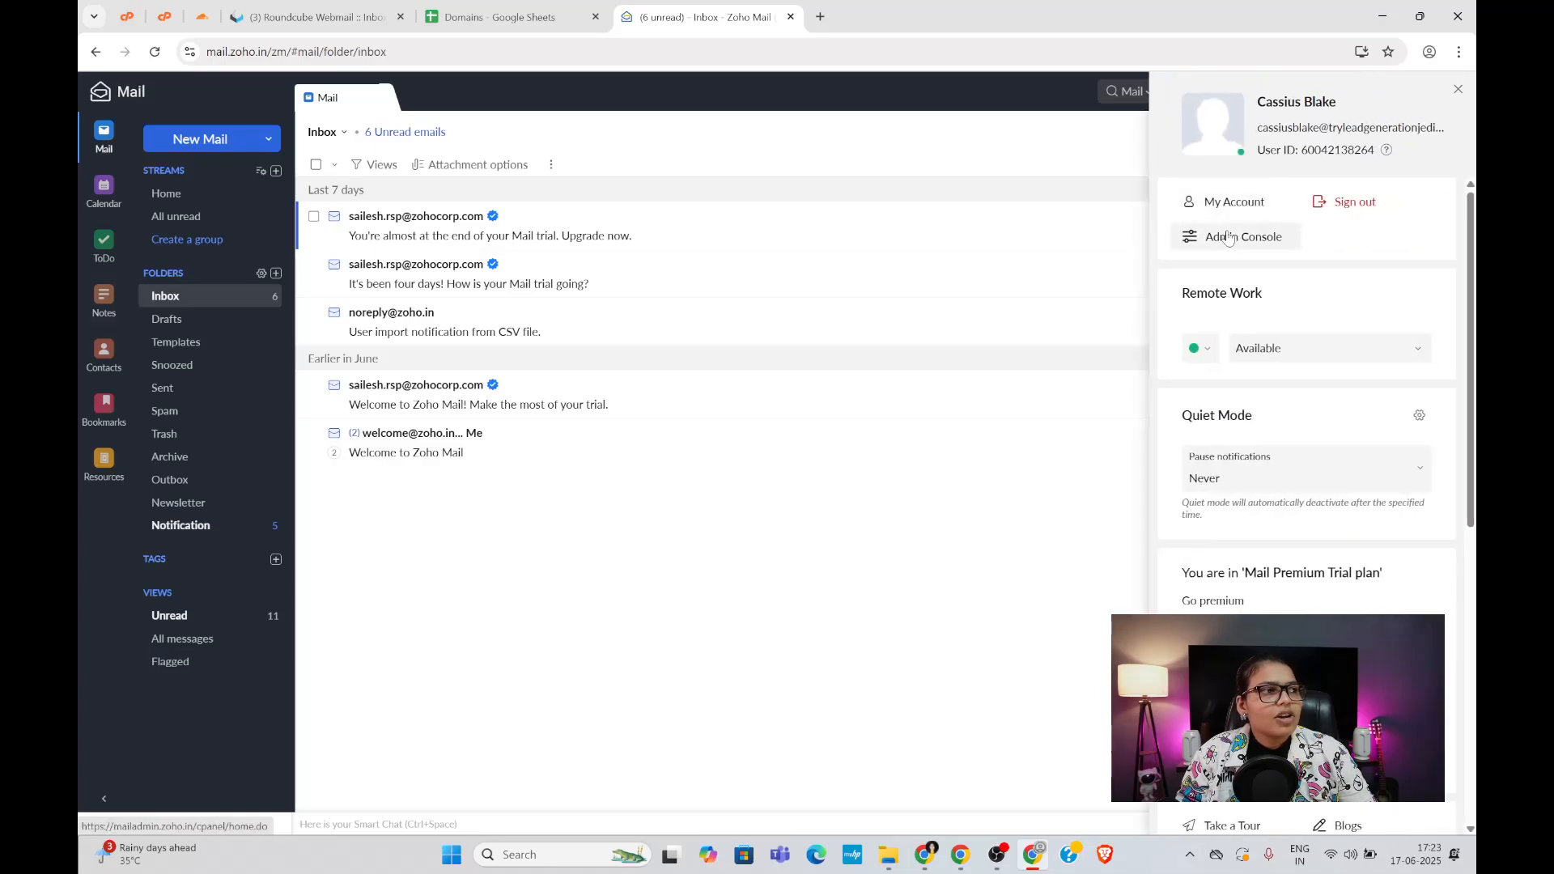
click(1226, 203)
click(704, 17)
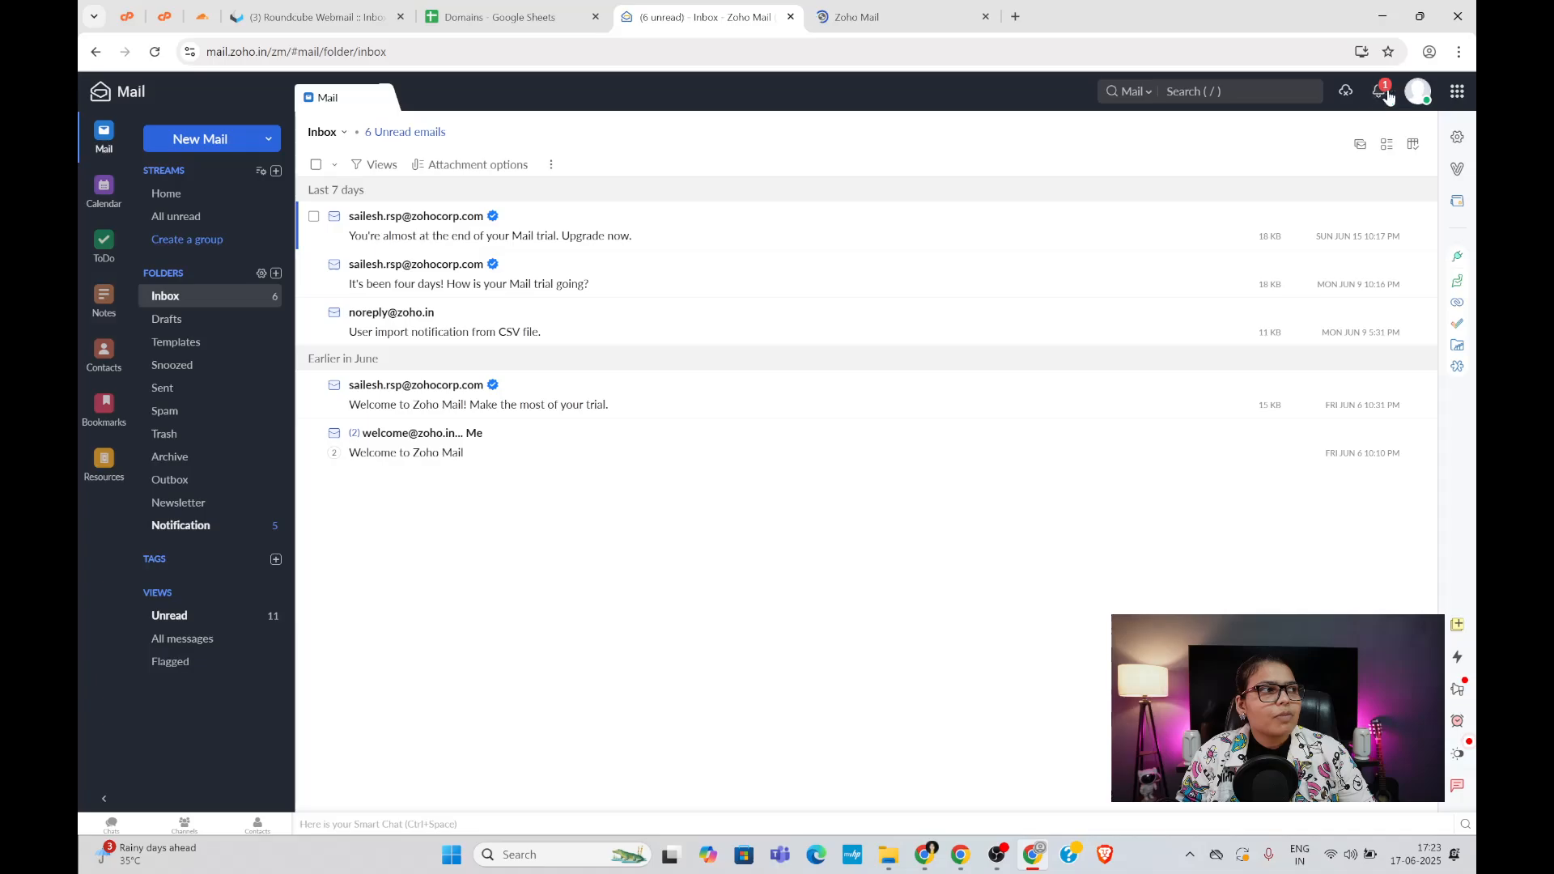
click(1416, 91)
click(1250, 202)
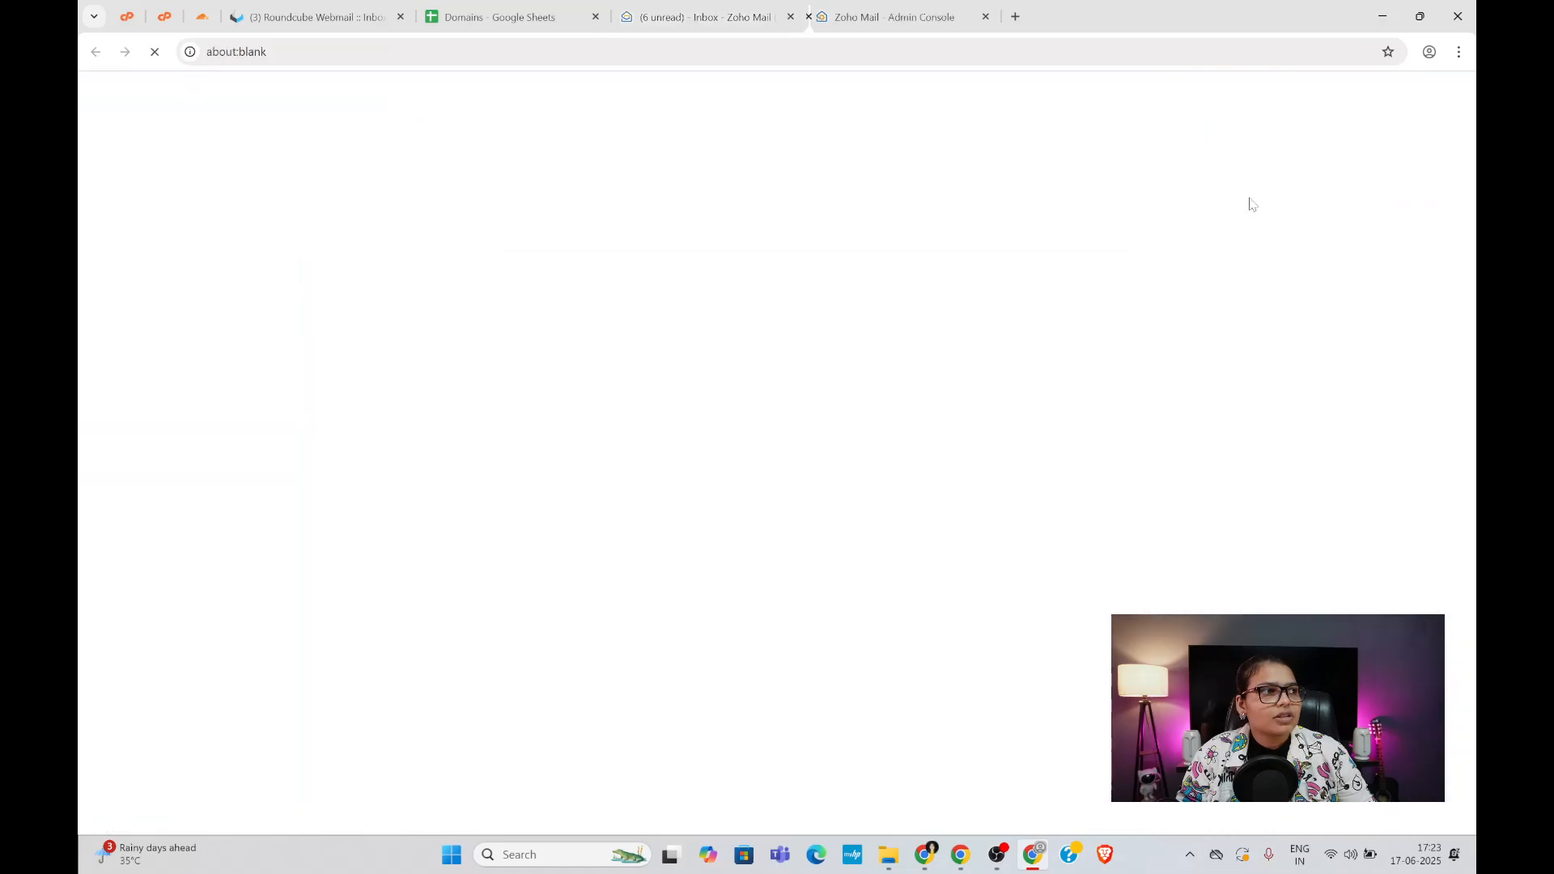
click(1050, 9)
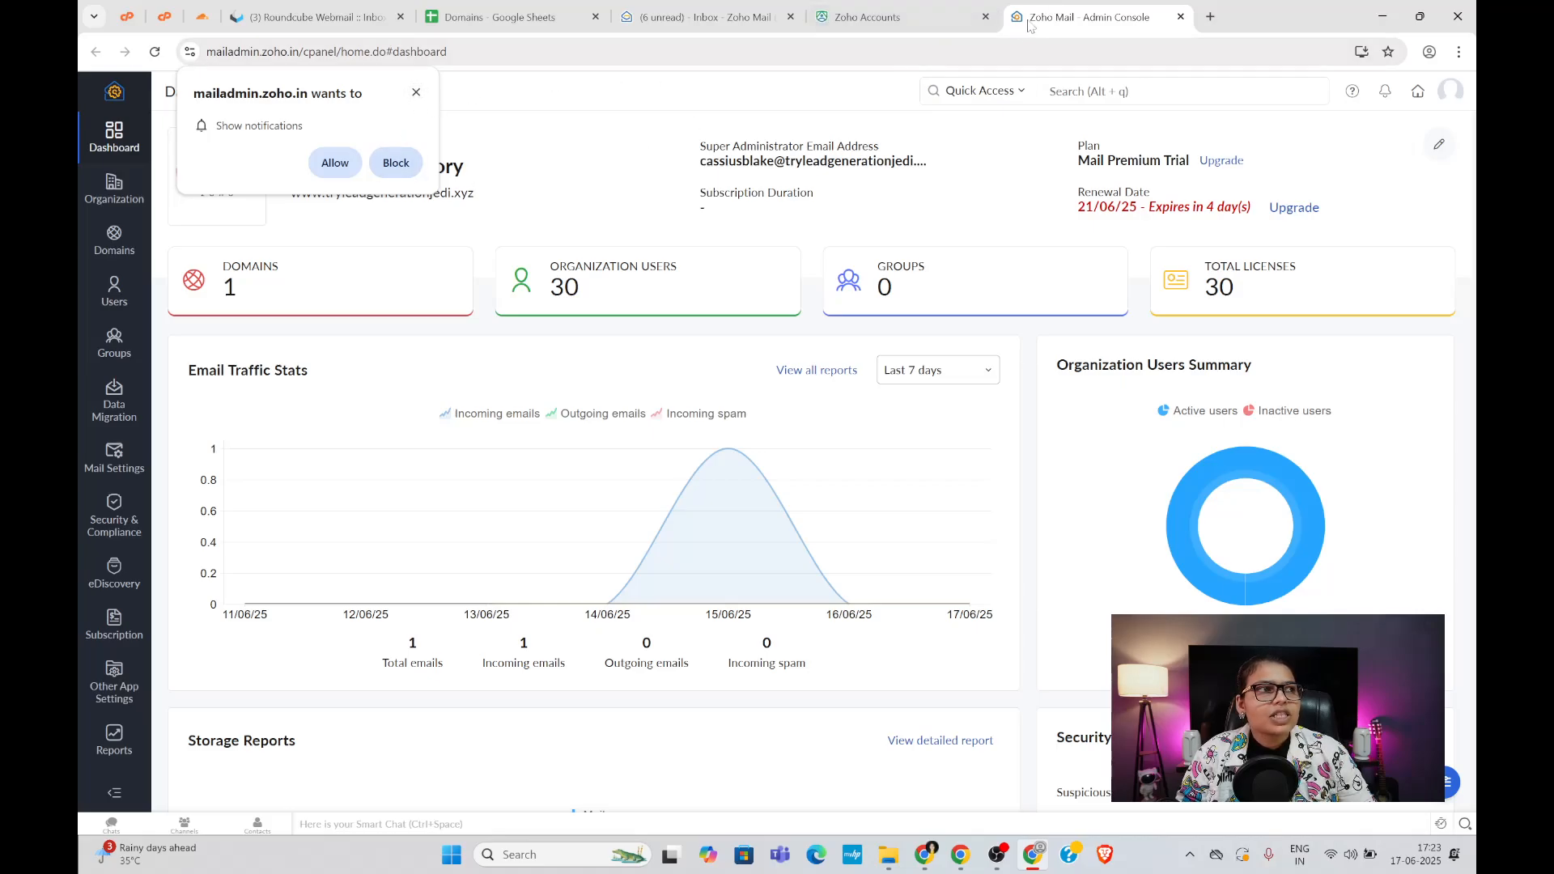
drag(1032, 16, 905, 18)
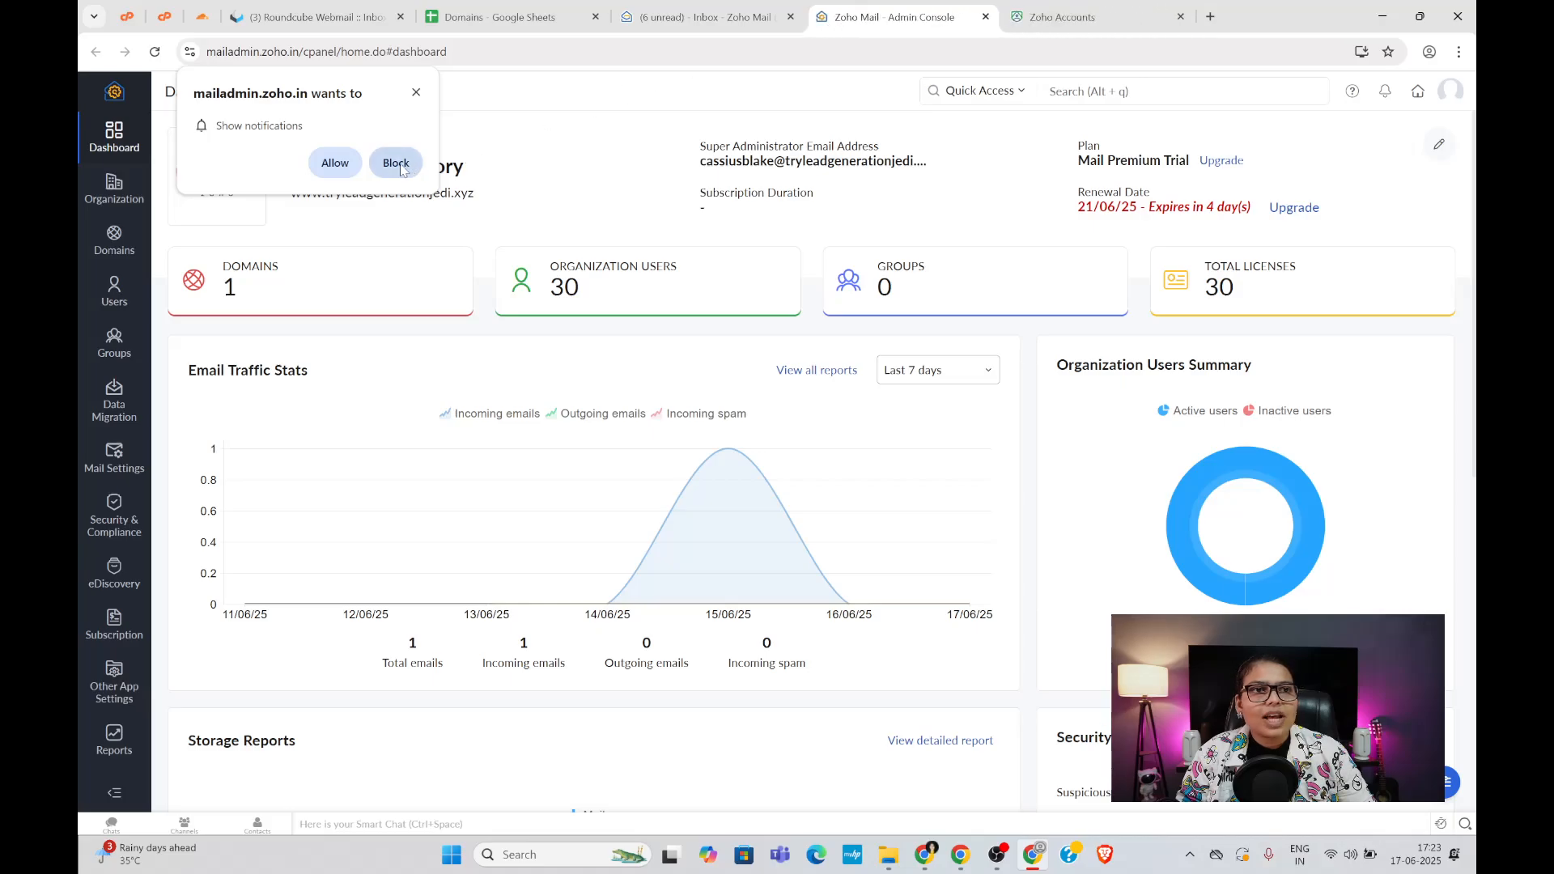
click(416, 92)
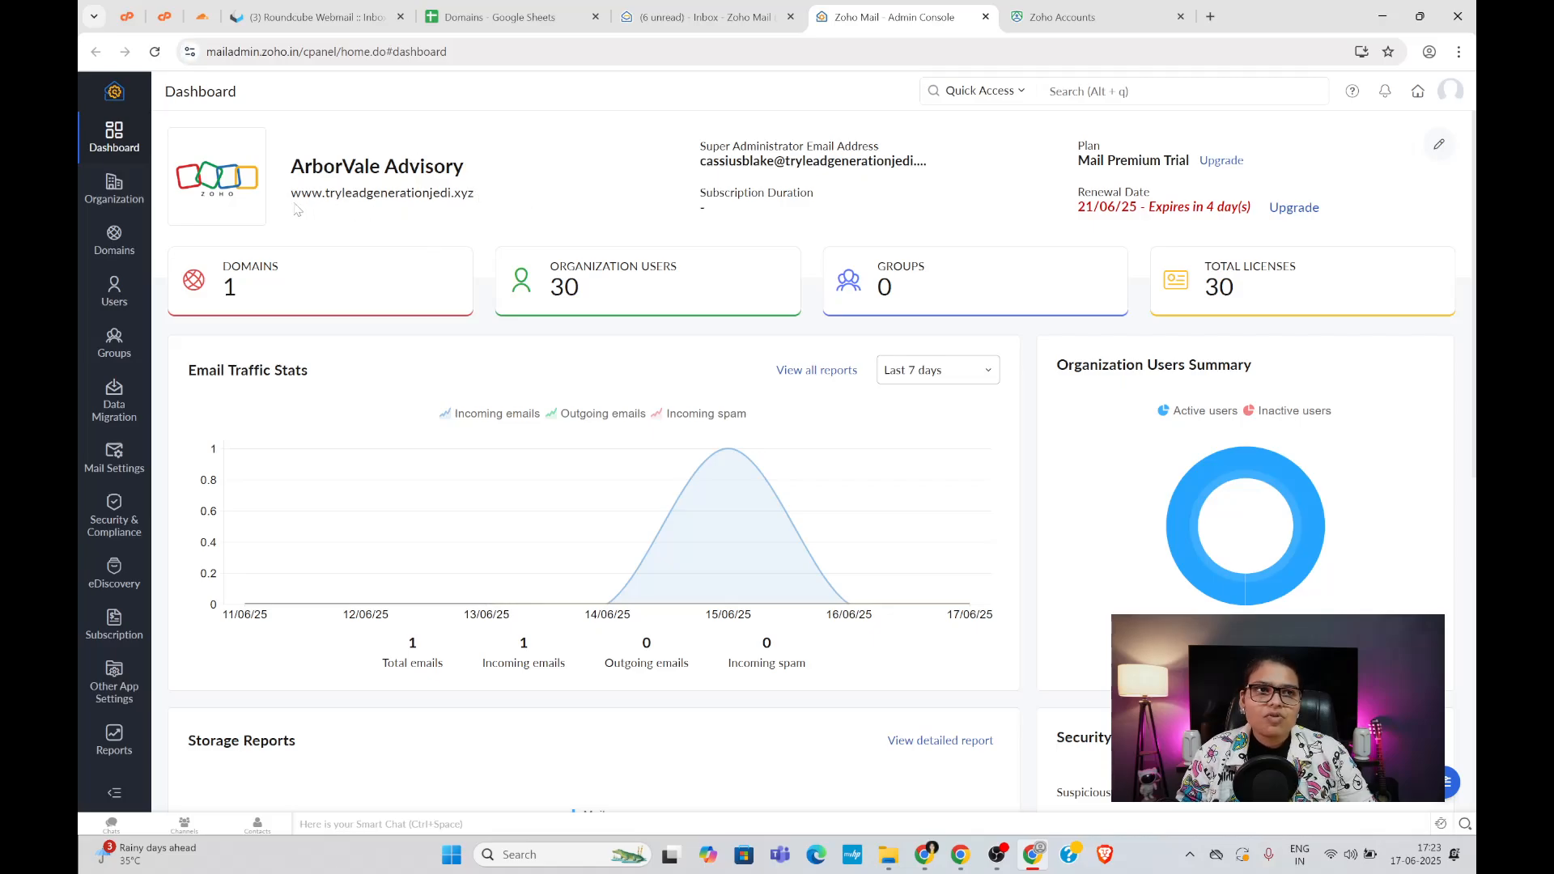
- Delete the tryleadgenerationjedi.xyz domain from the organization, verifying with the account password, and block the site's notifications
click(123, 248)
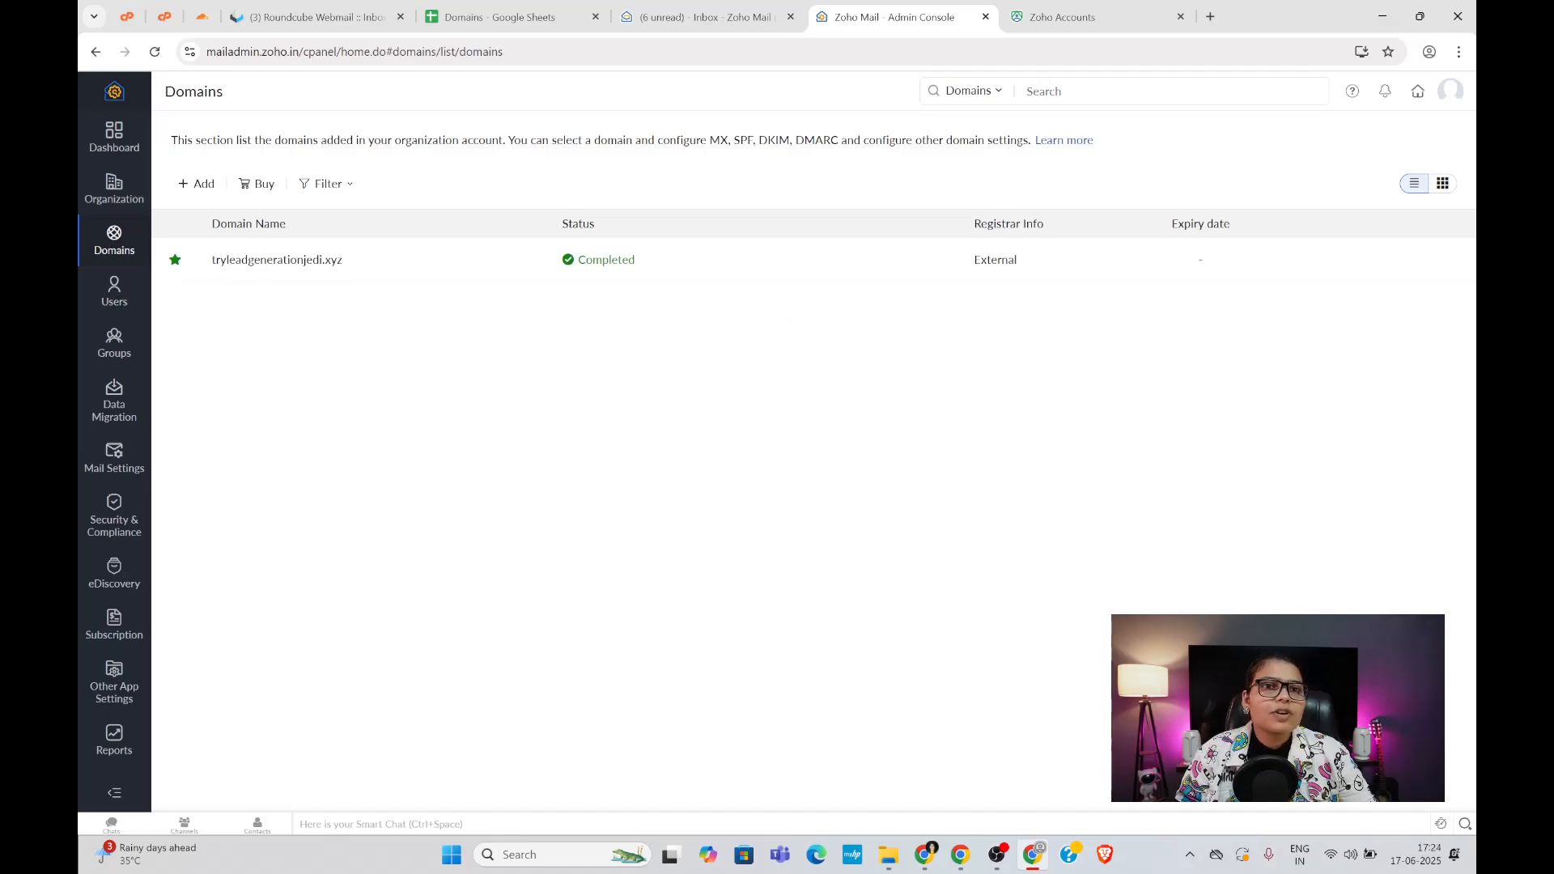
click(114, 138)
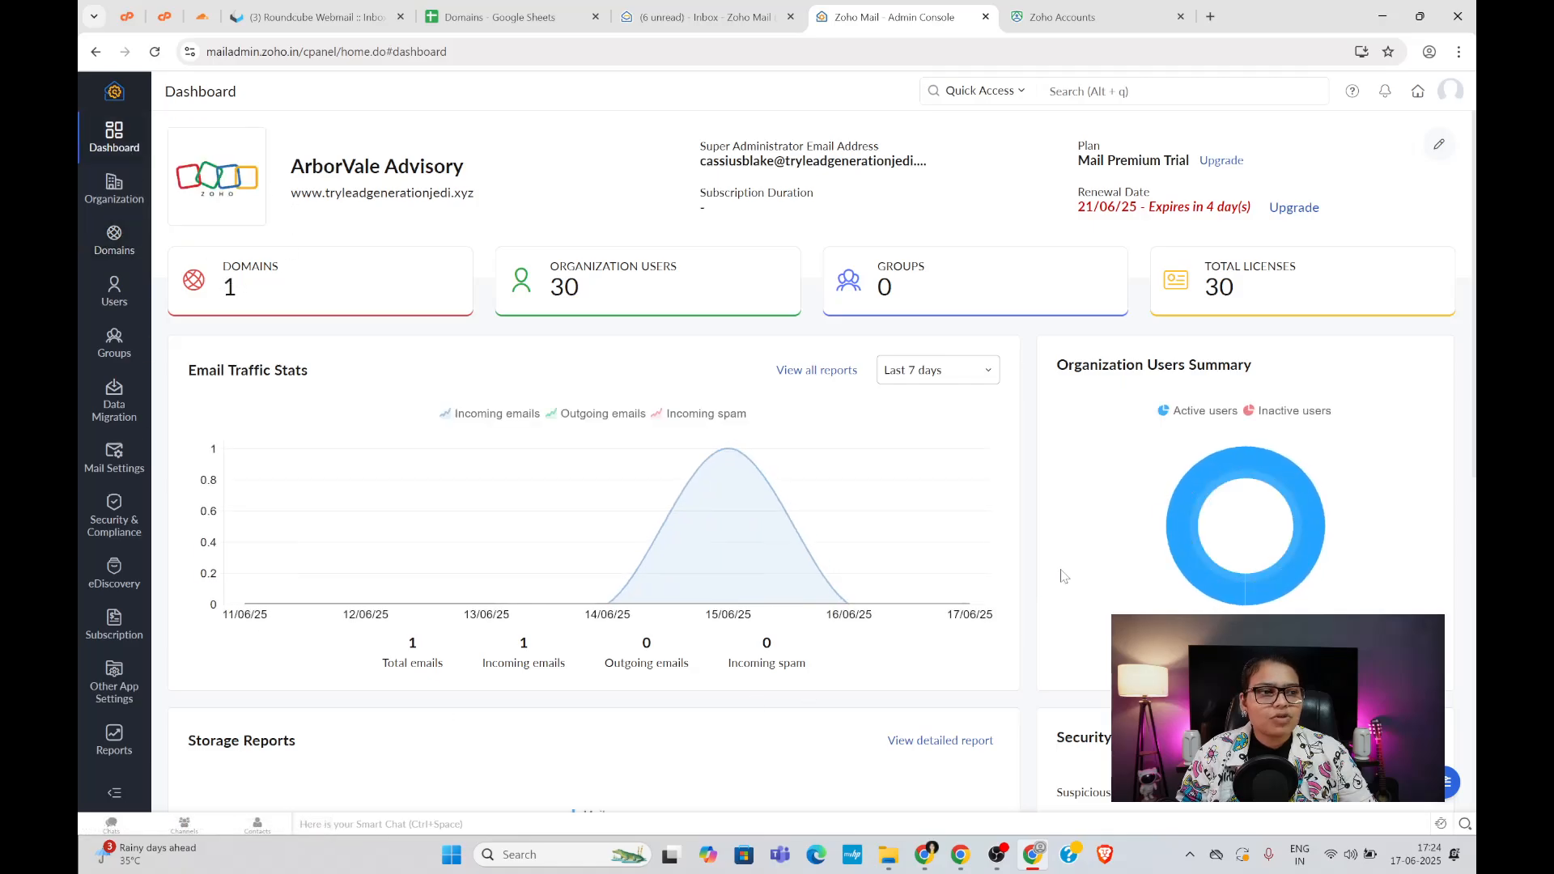
click(117, 253)
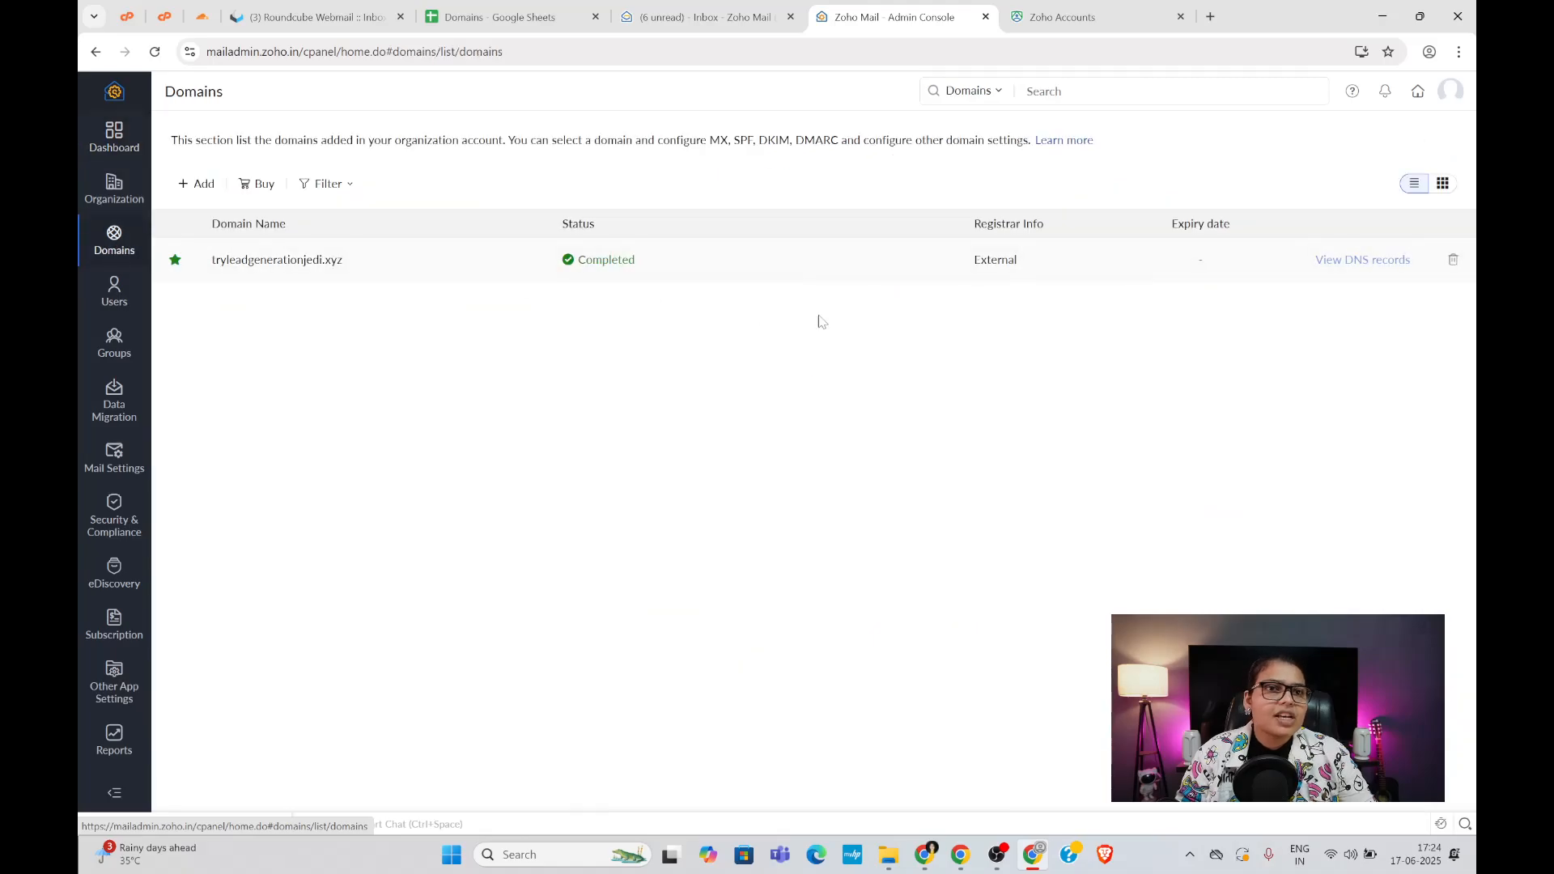
click(1452, 260)
click(916, 503)
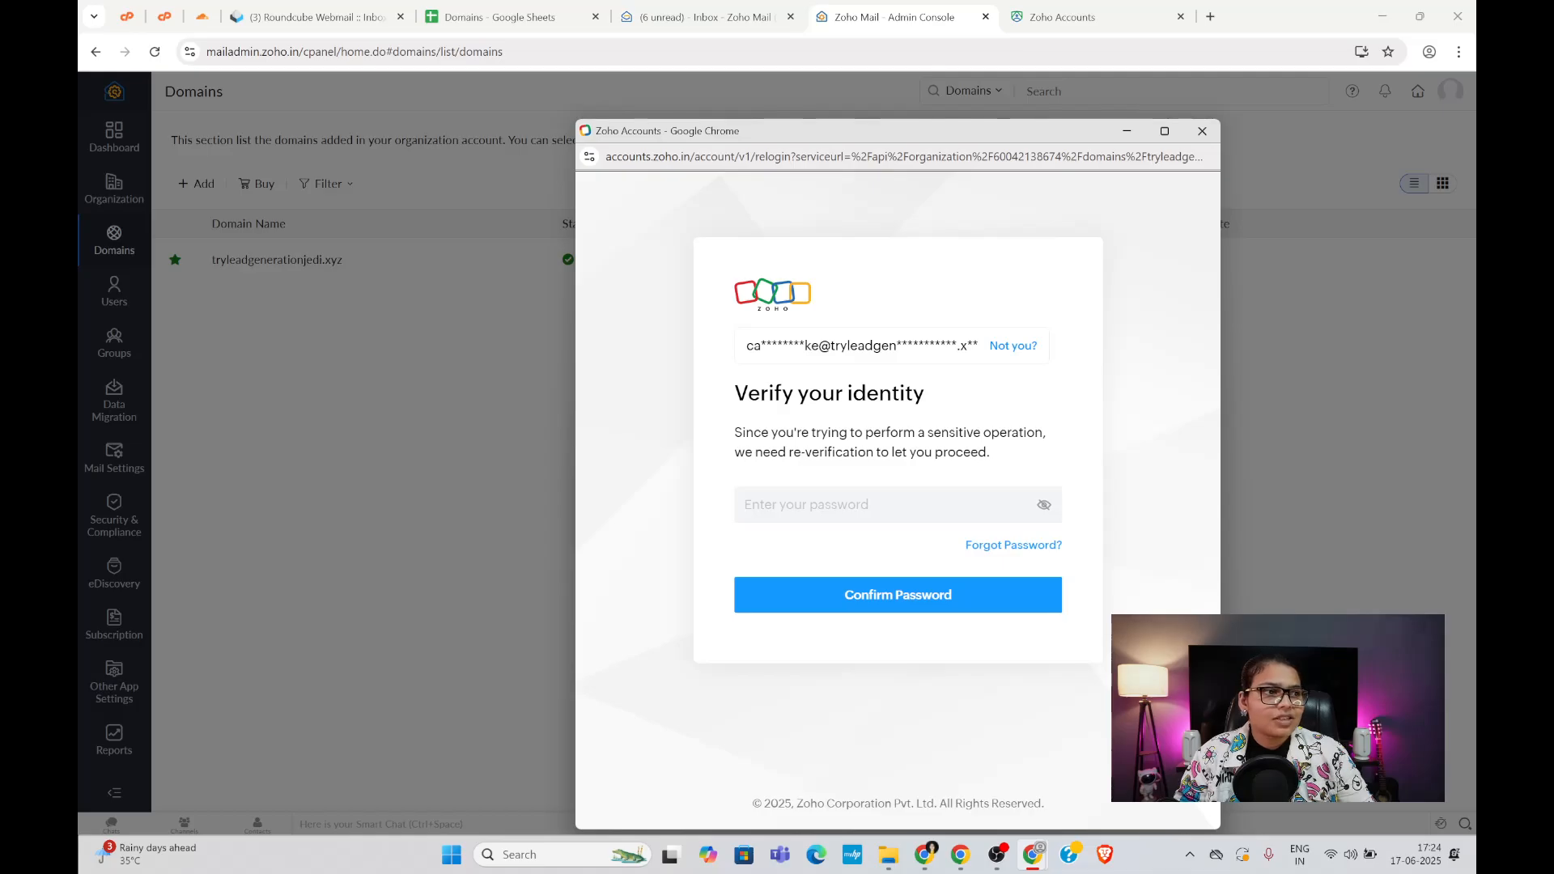
key(ctrl+v)
click(874, 597)
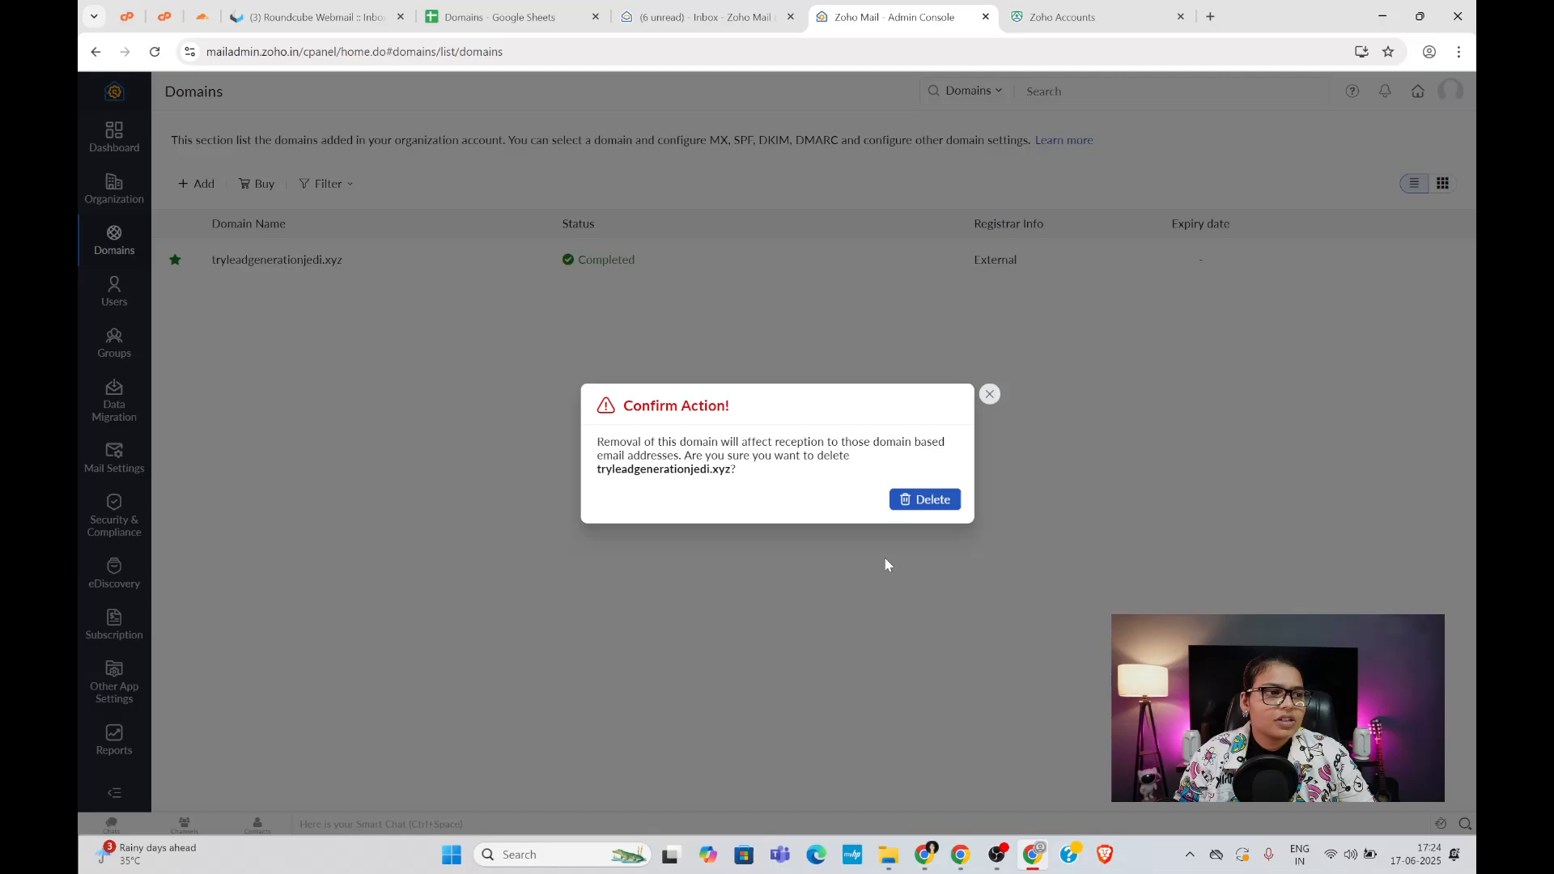
click(893, 500)
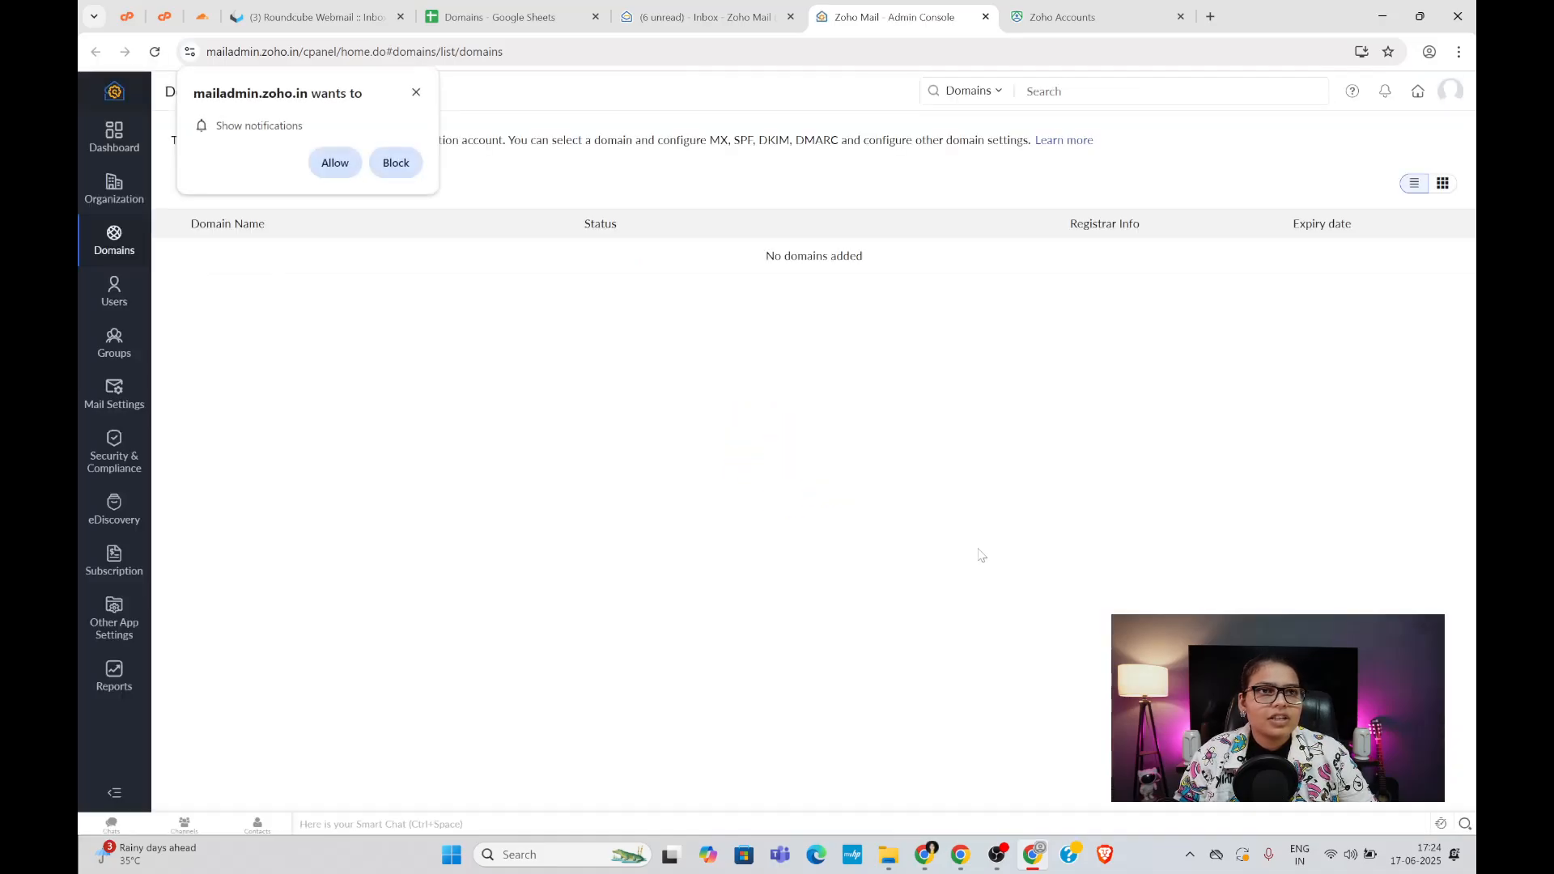
click(391, 162)
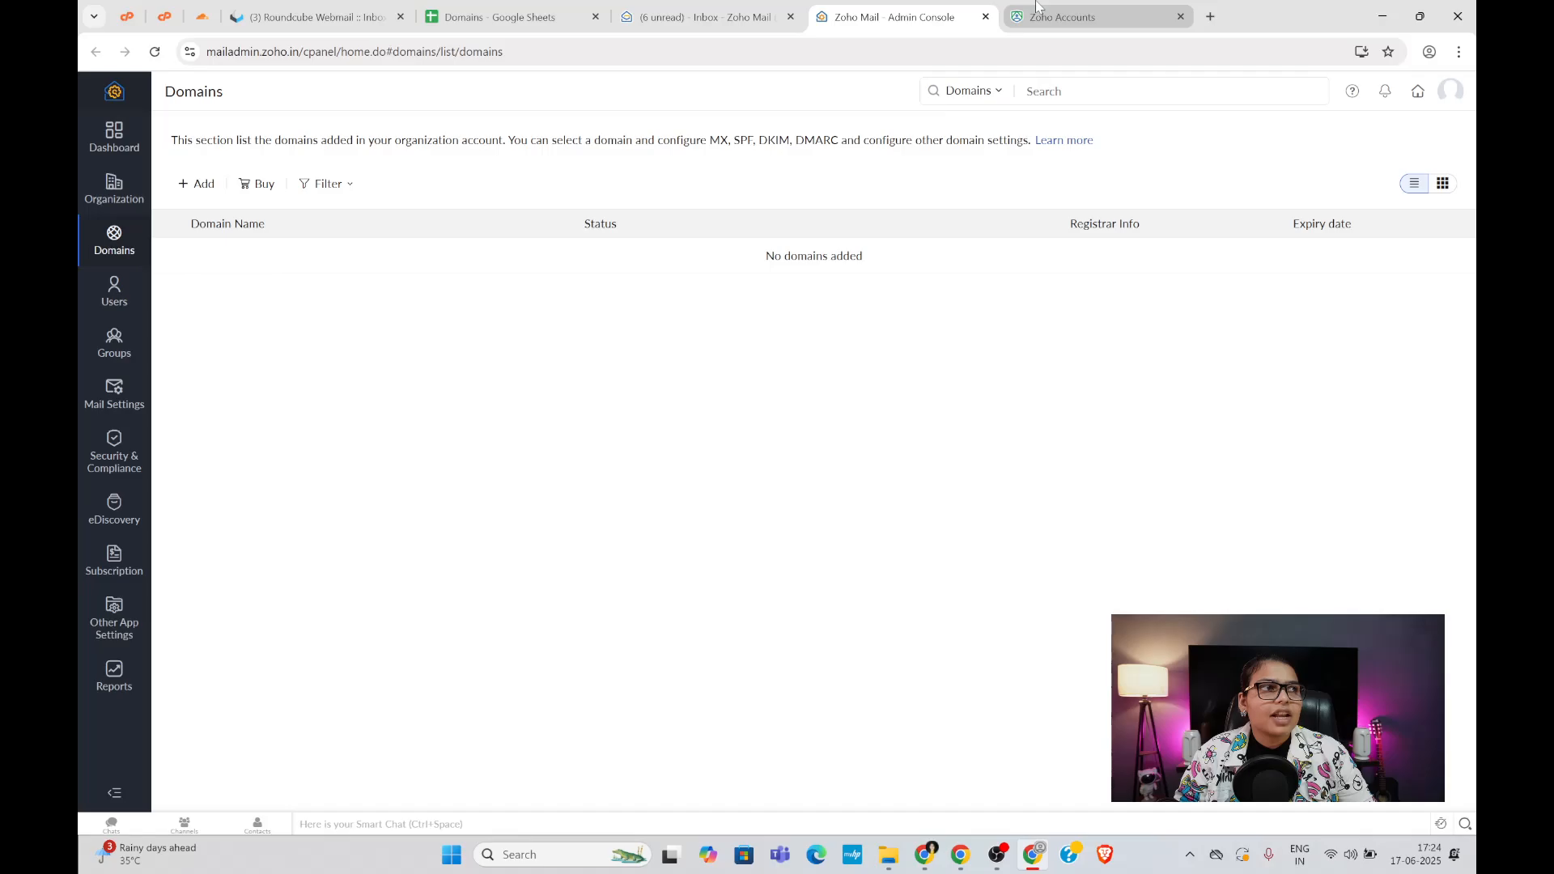
- In the Zoho Accounts profile, set the email address on the clientgenenginejedi.xyz domain as the primary address
click(1056, 17)
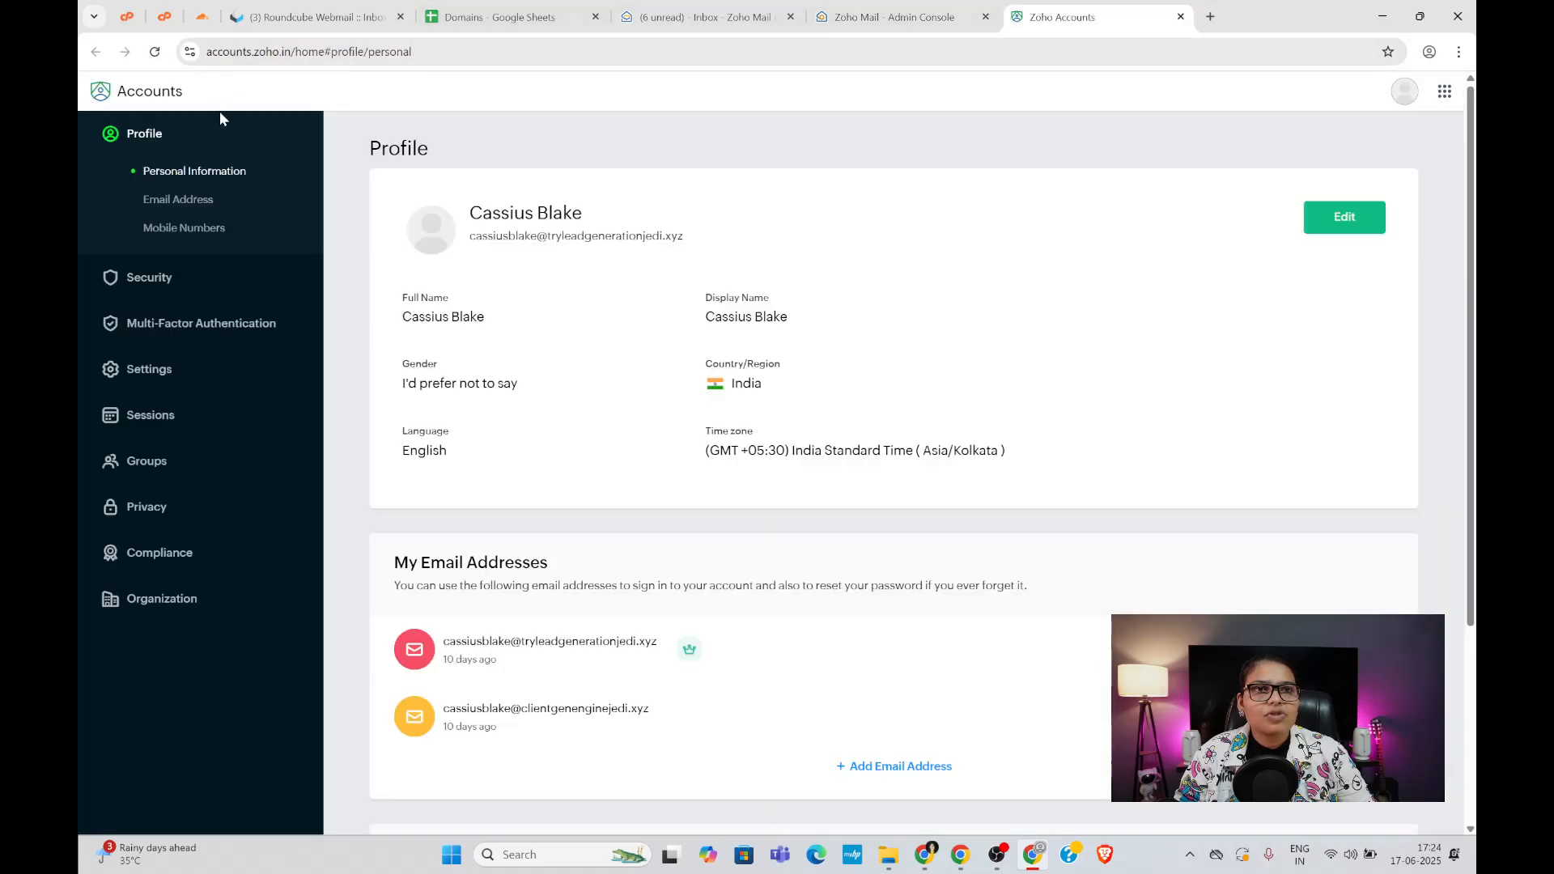
scroll(613, 531, down, 2)
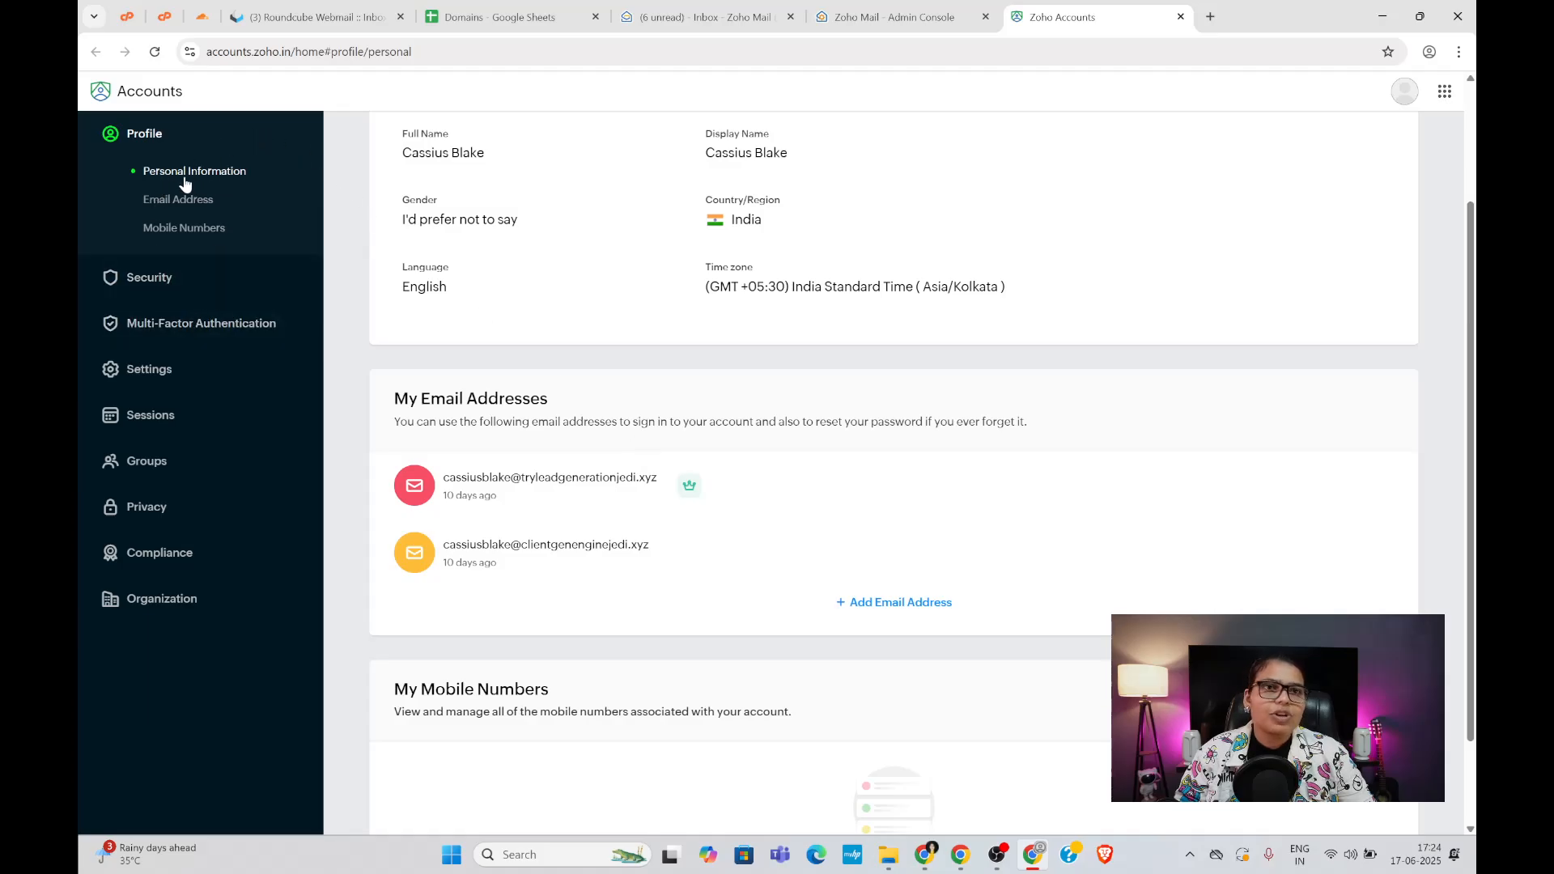
scroll(456, 461, up, 1)
scroll(456, 461, down, 1)
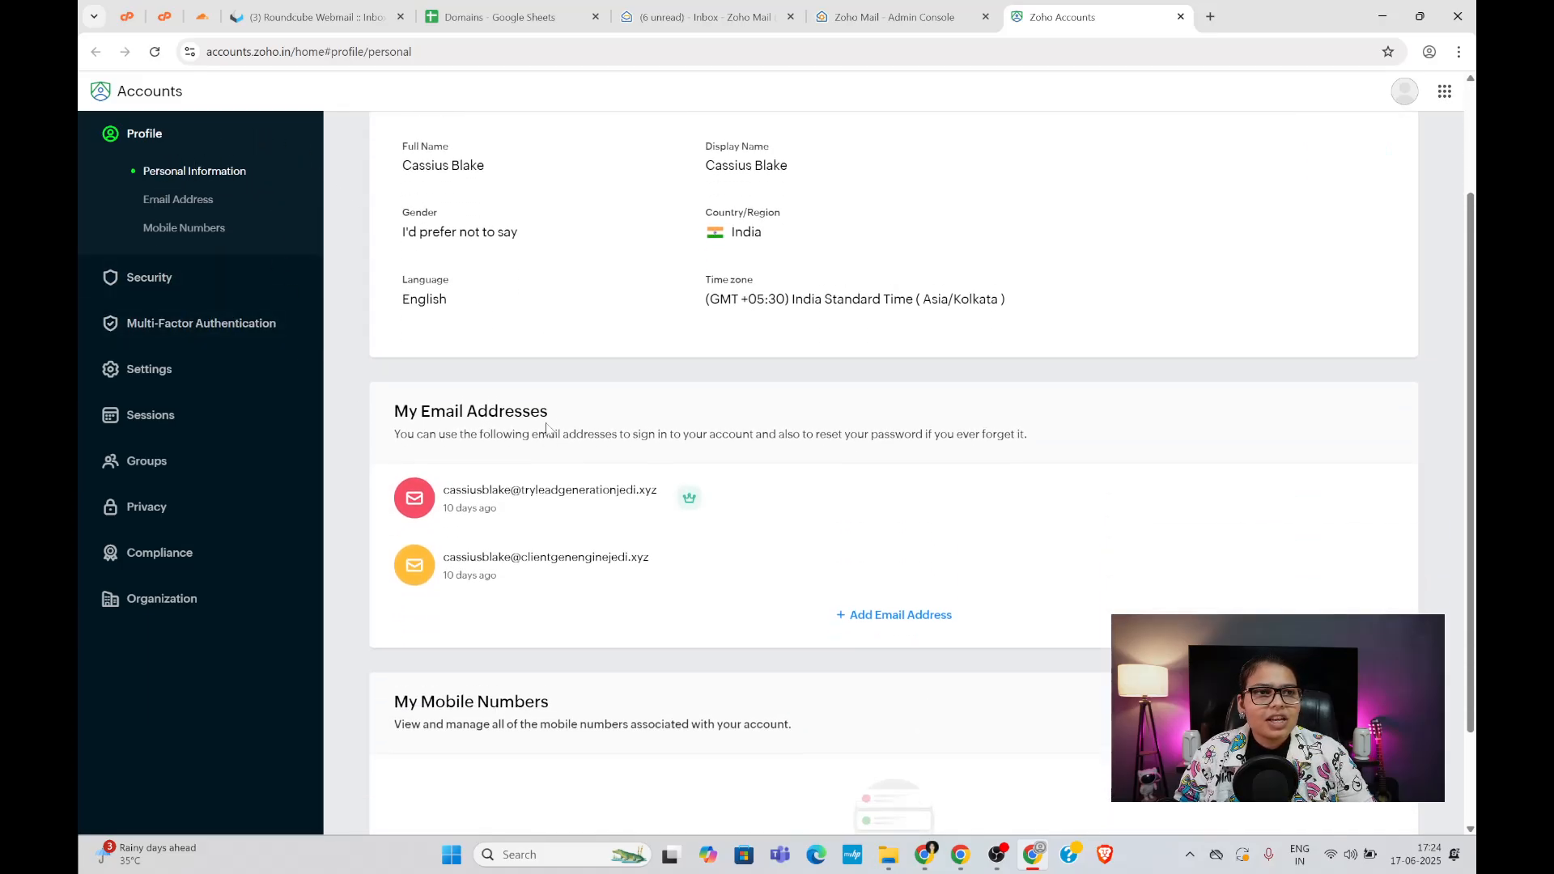
scroll(499, 435, down, 1)
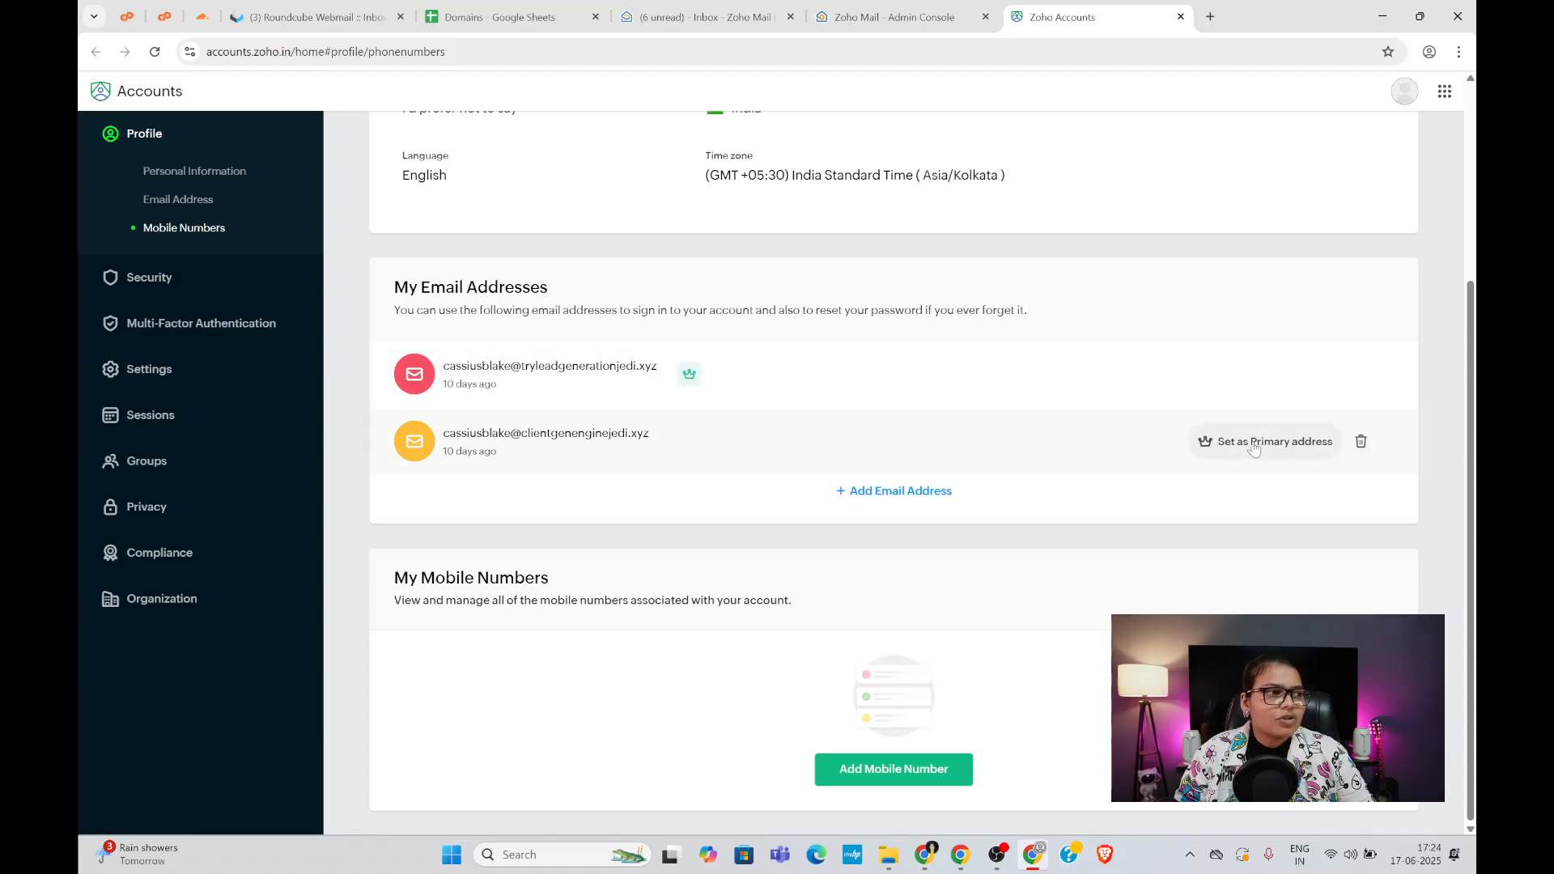
click(1254, 446)
click(648, 437)
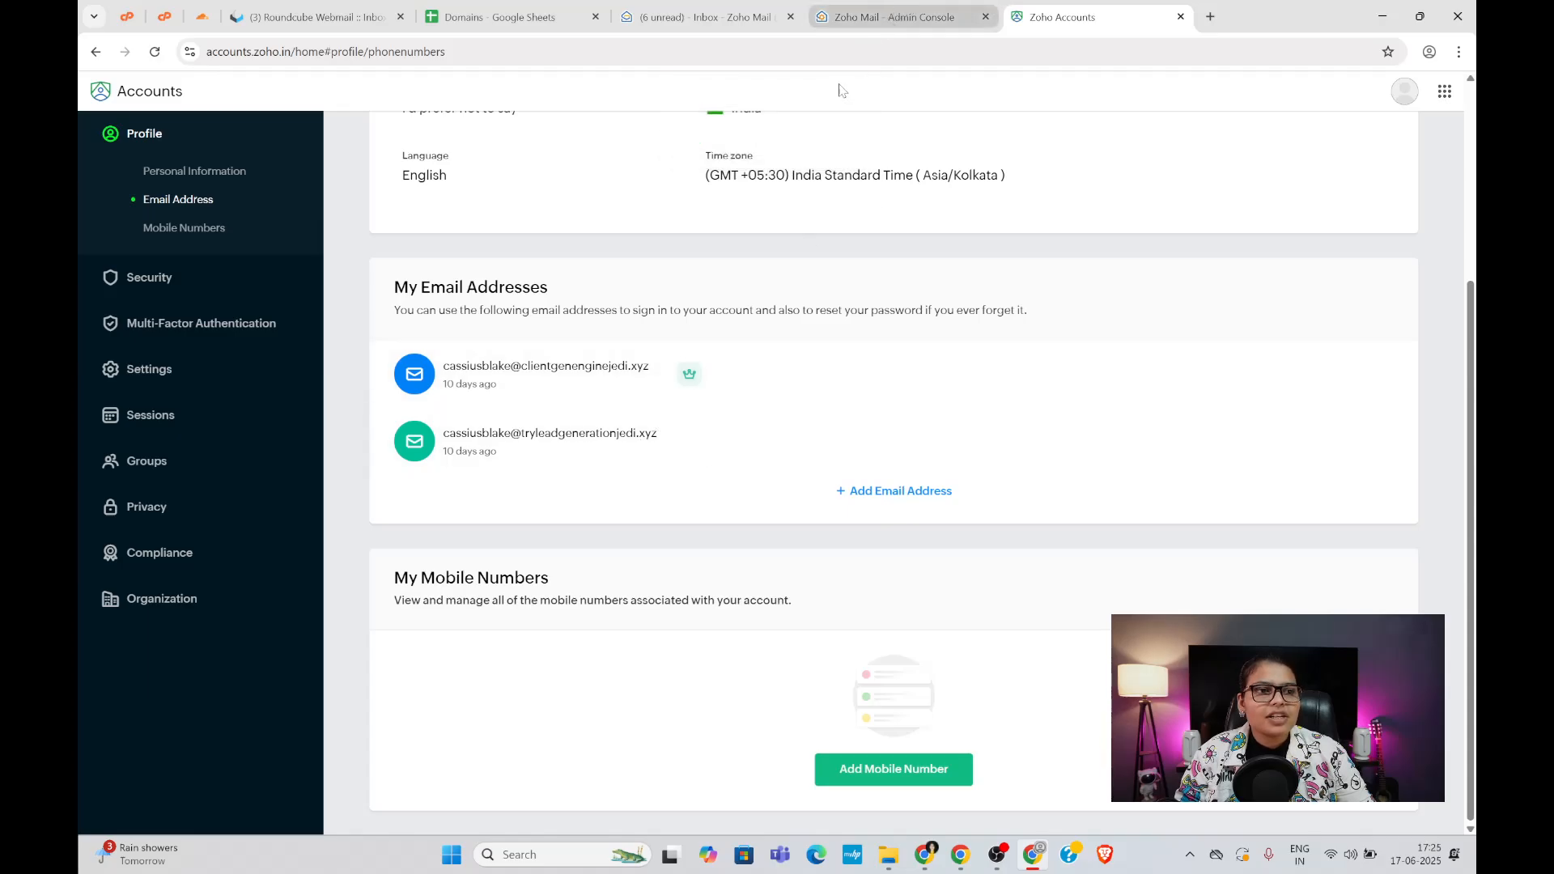
- Delete the recovery email address on the tryleadgenerationjedi.xyz domain and return to the Admin Console dashboard
click(1363, 441)
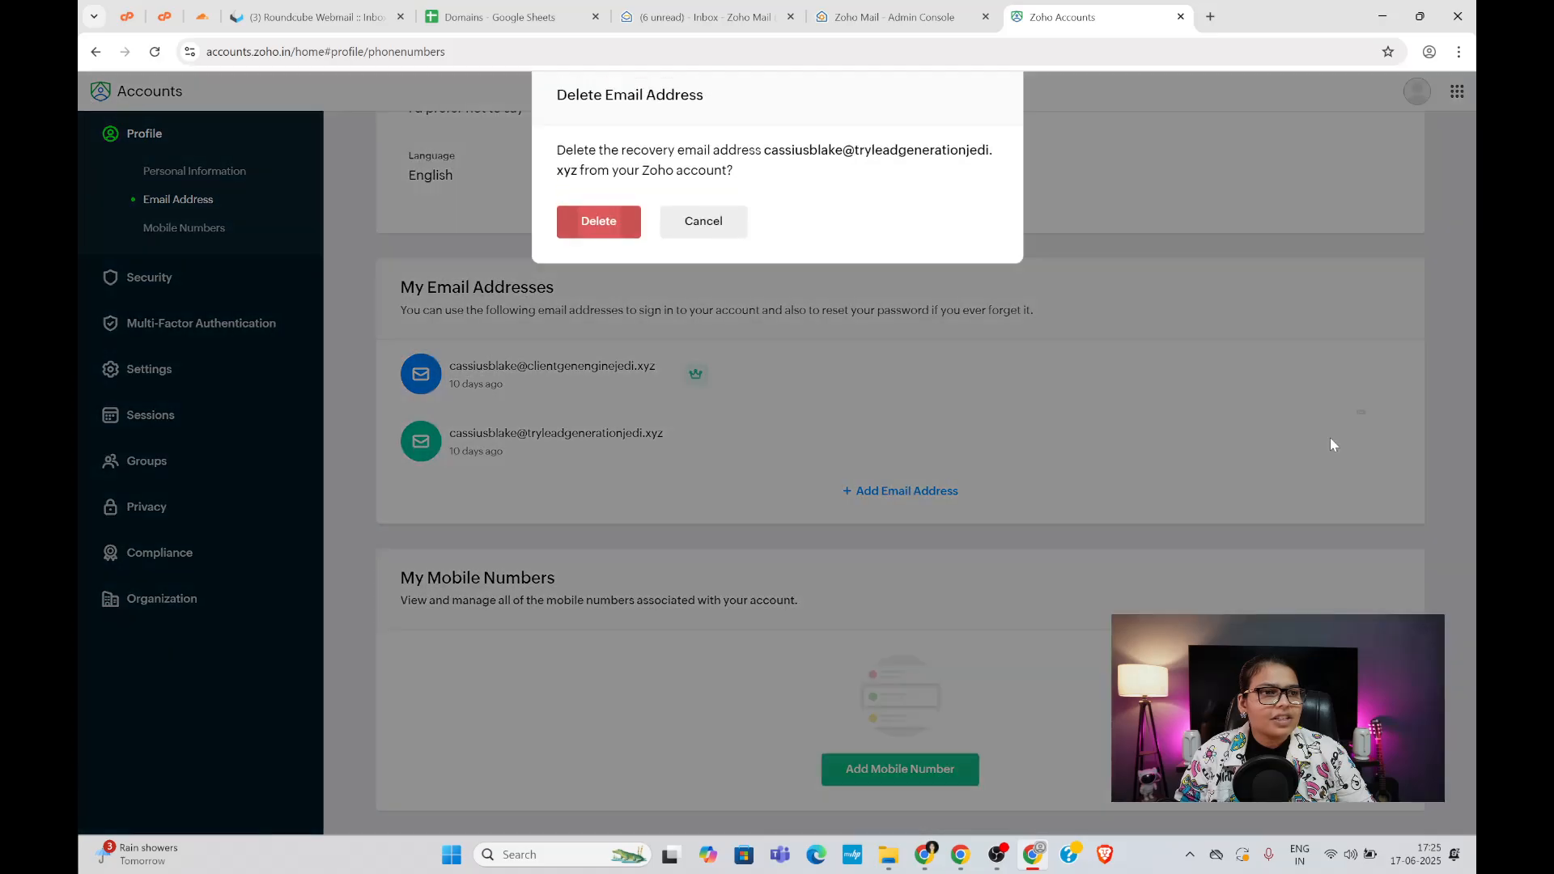
click(615, 236)
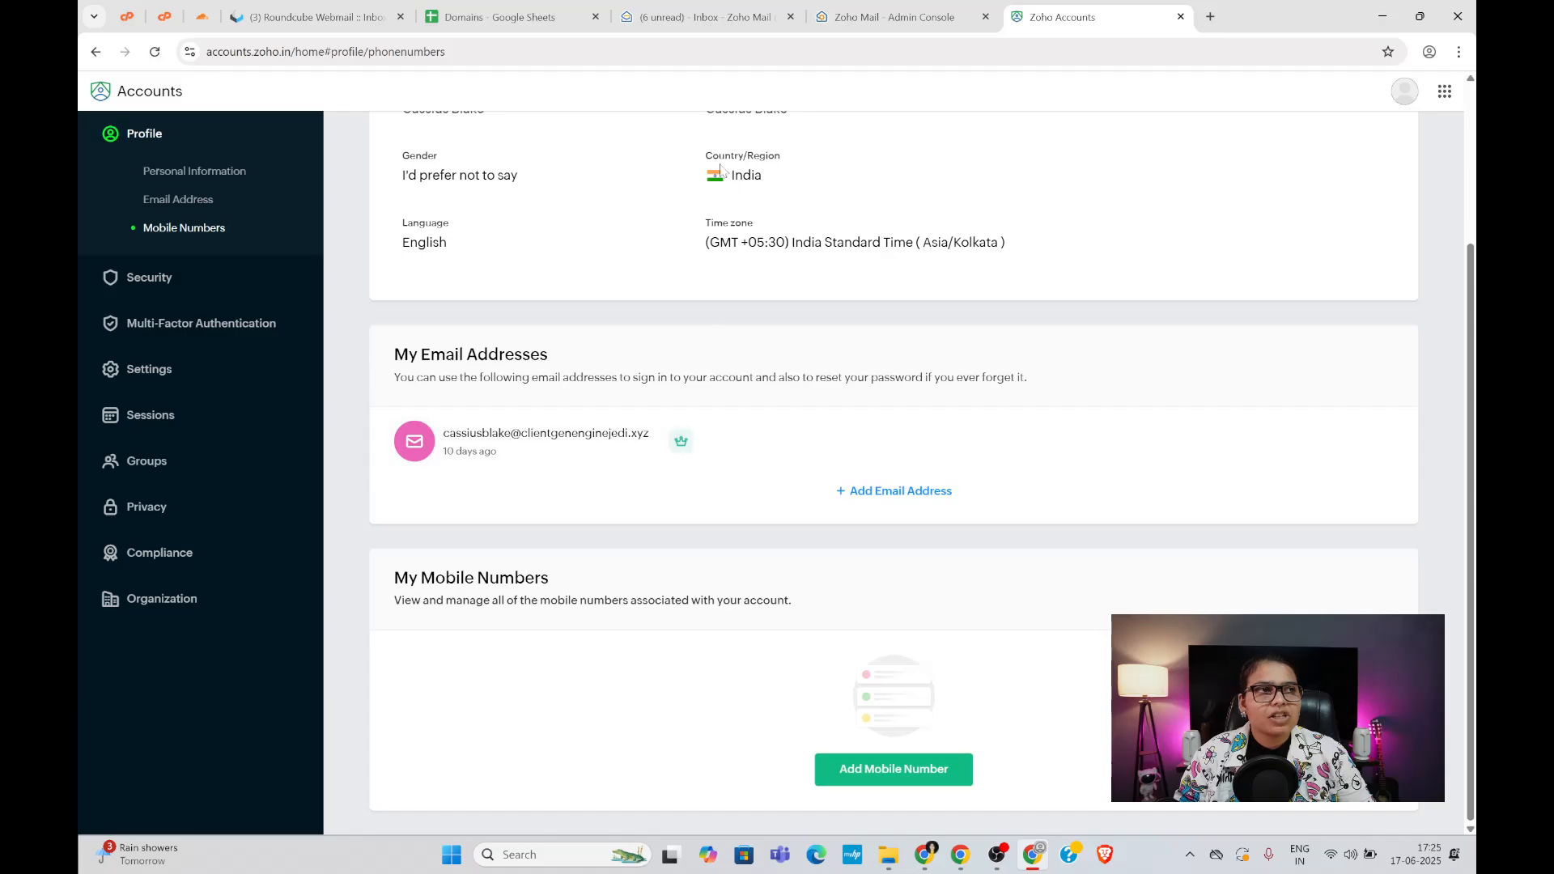
click(890, 16)
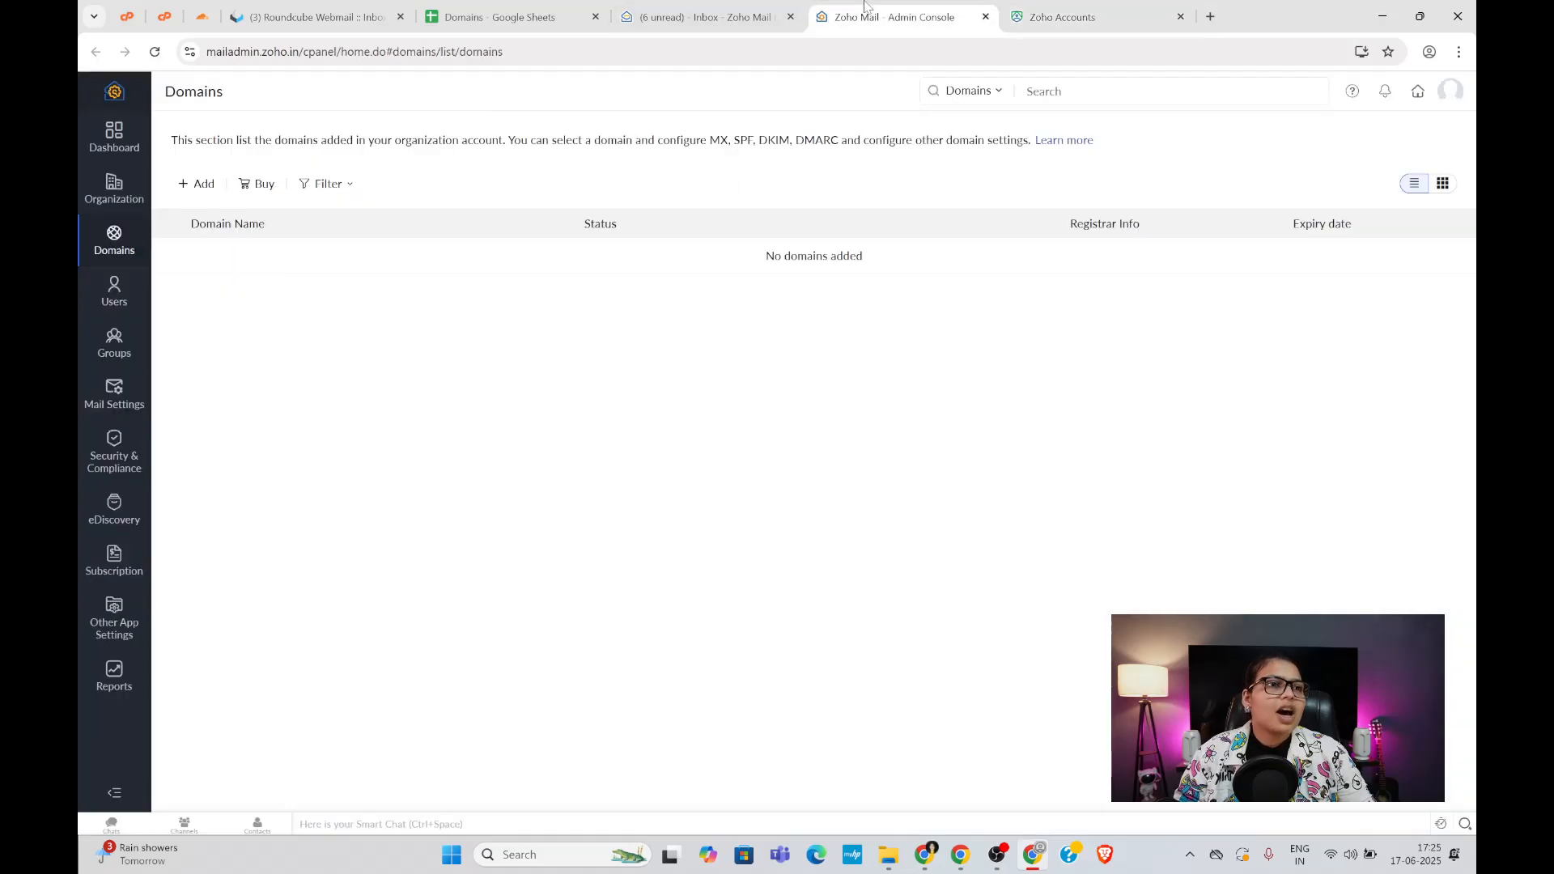
click(114, 137)
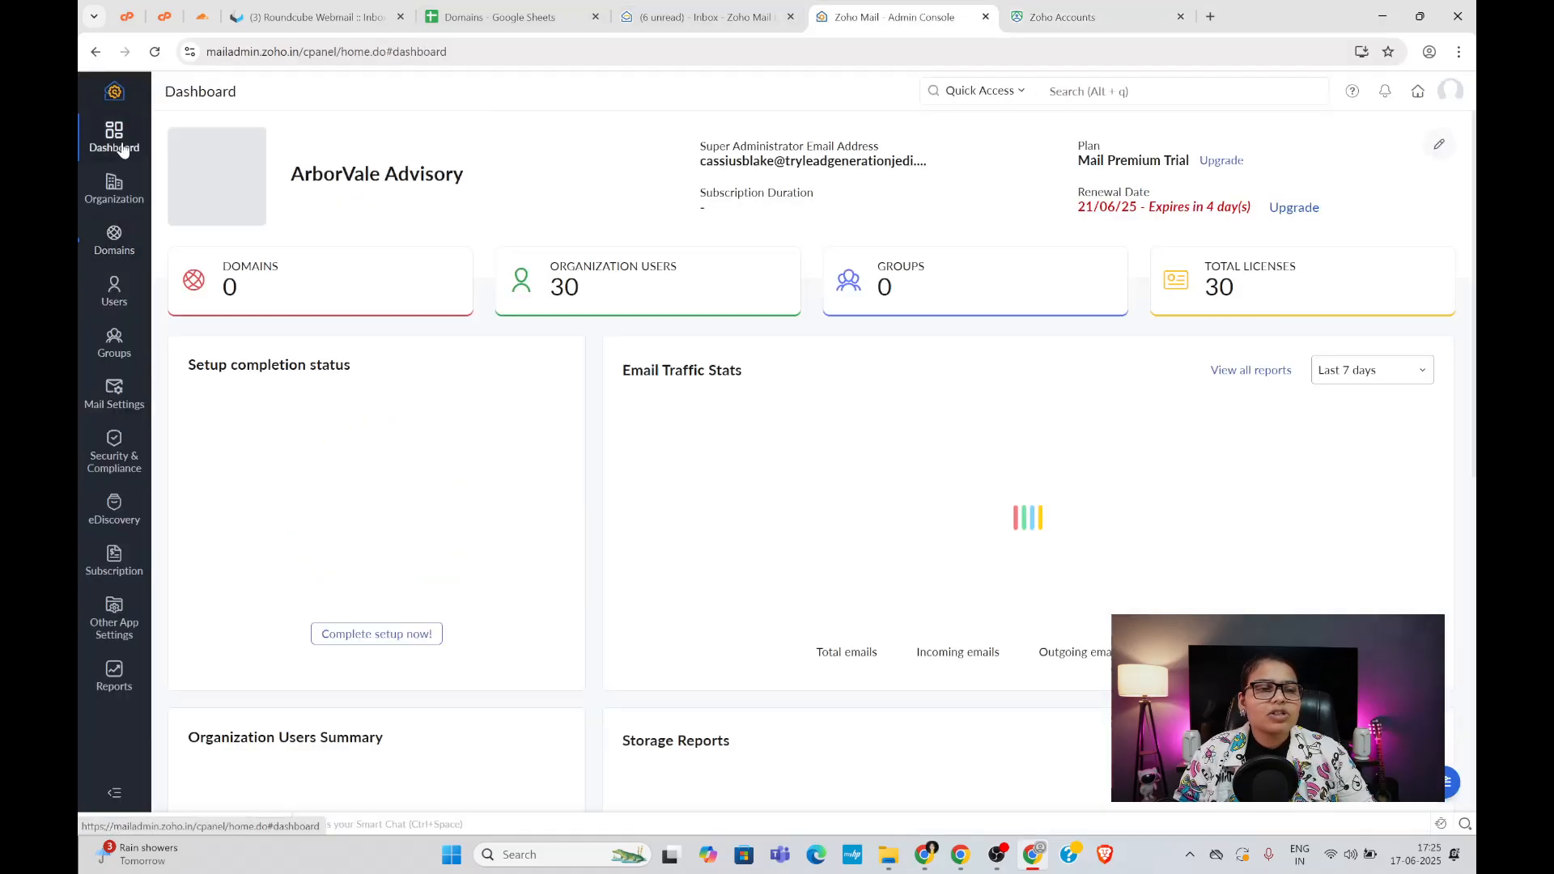
- Delete all organization users except the super administrator, the user directly above and the three directly below from all Zoho services, verifying with the account password
click(599, 298)
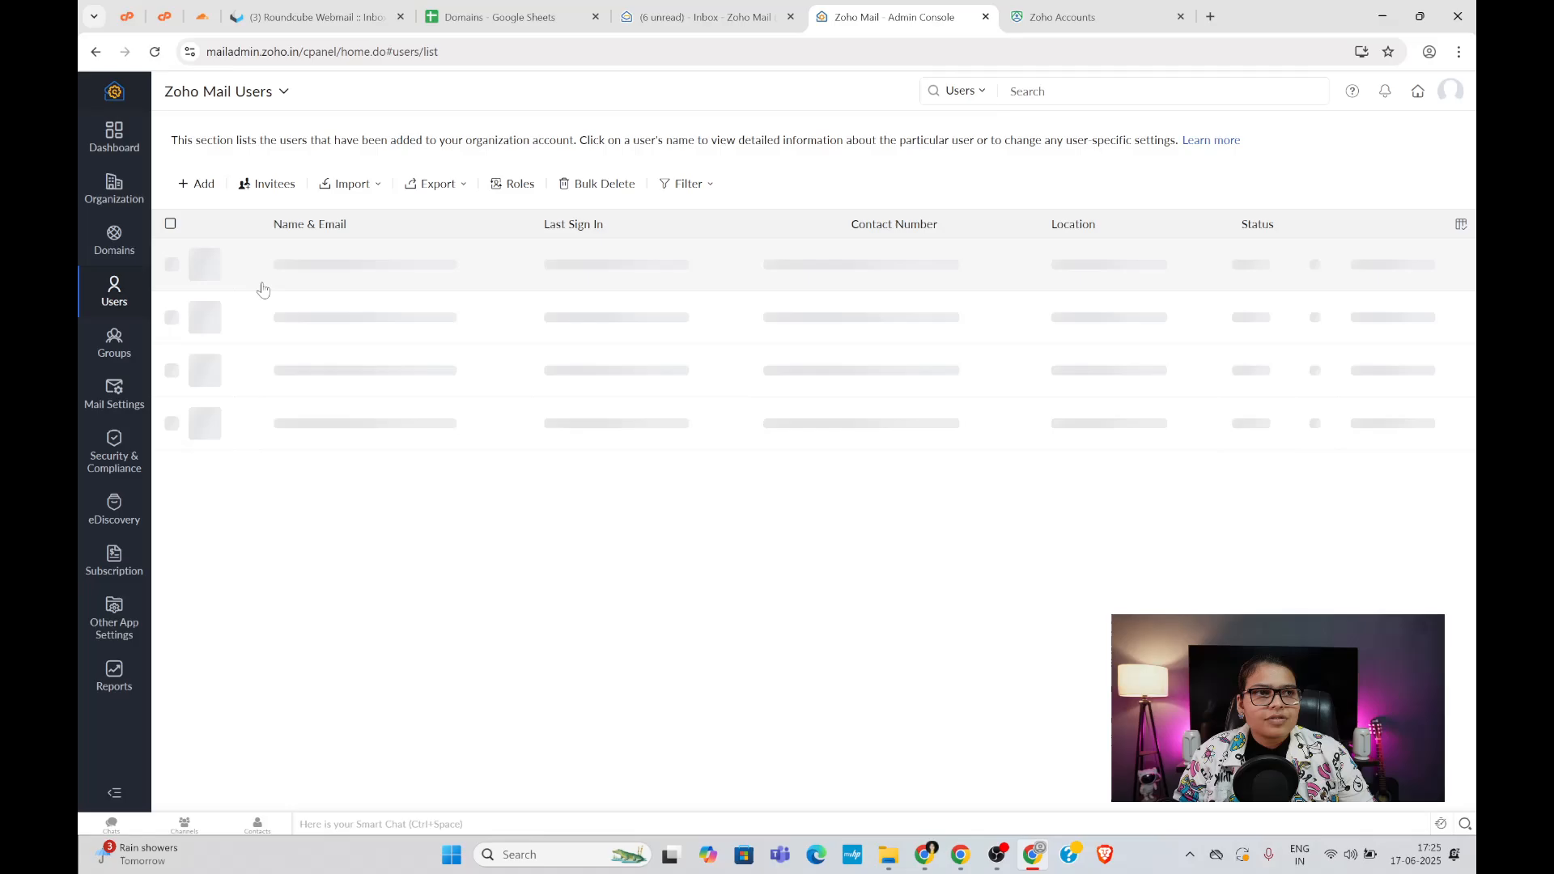
scroll(263, 289, down, 14)
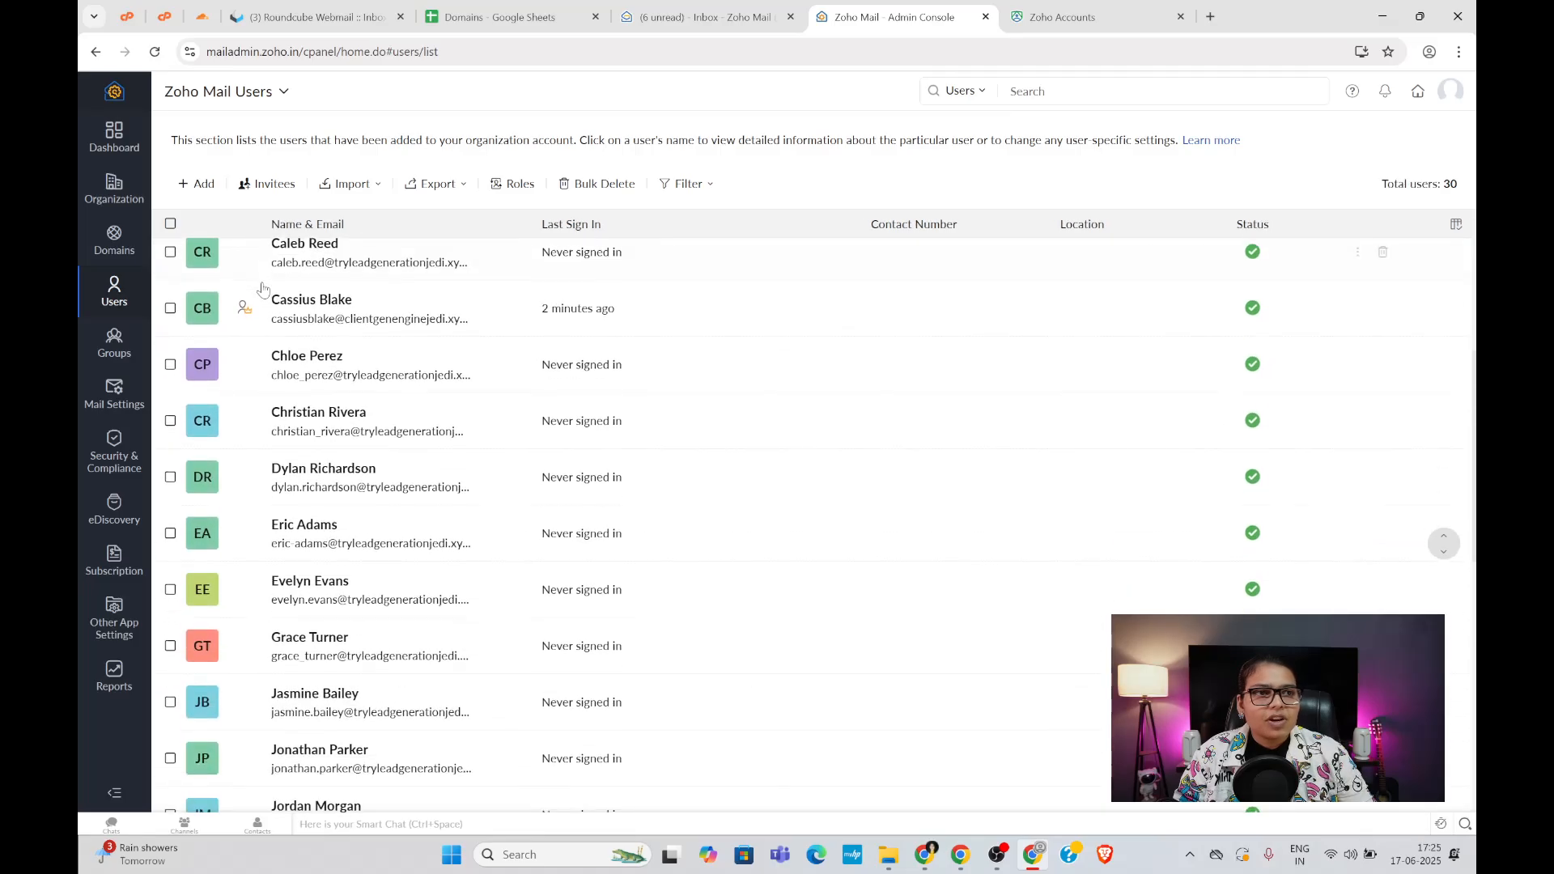
scroll(263, 289, up, 14)
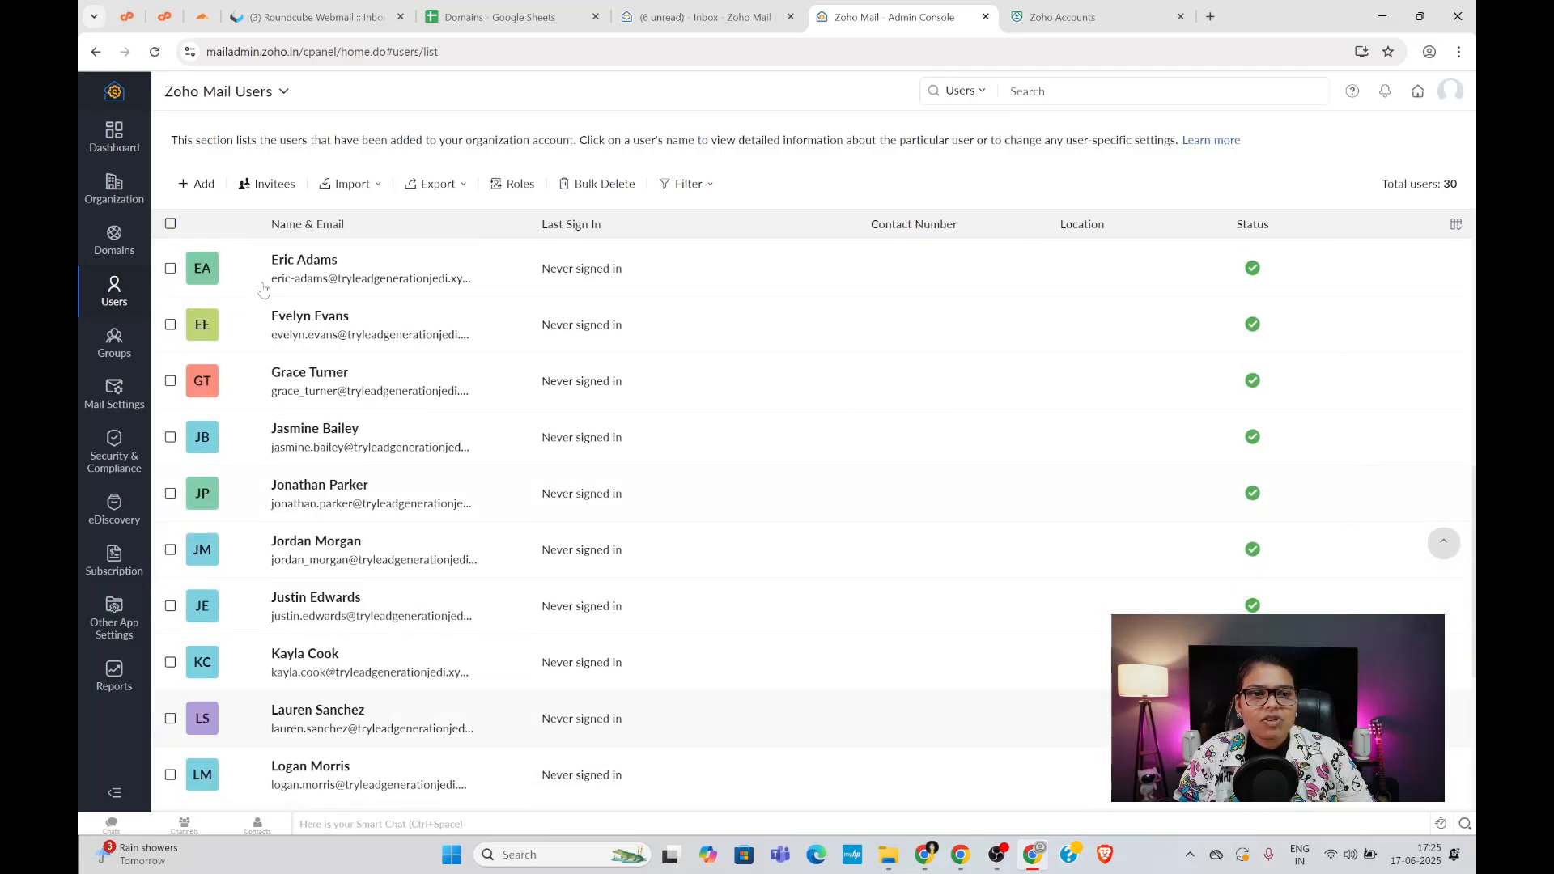
click(170, 224)
scroll(267, 414, down, 5)
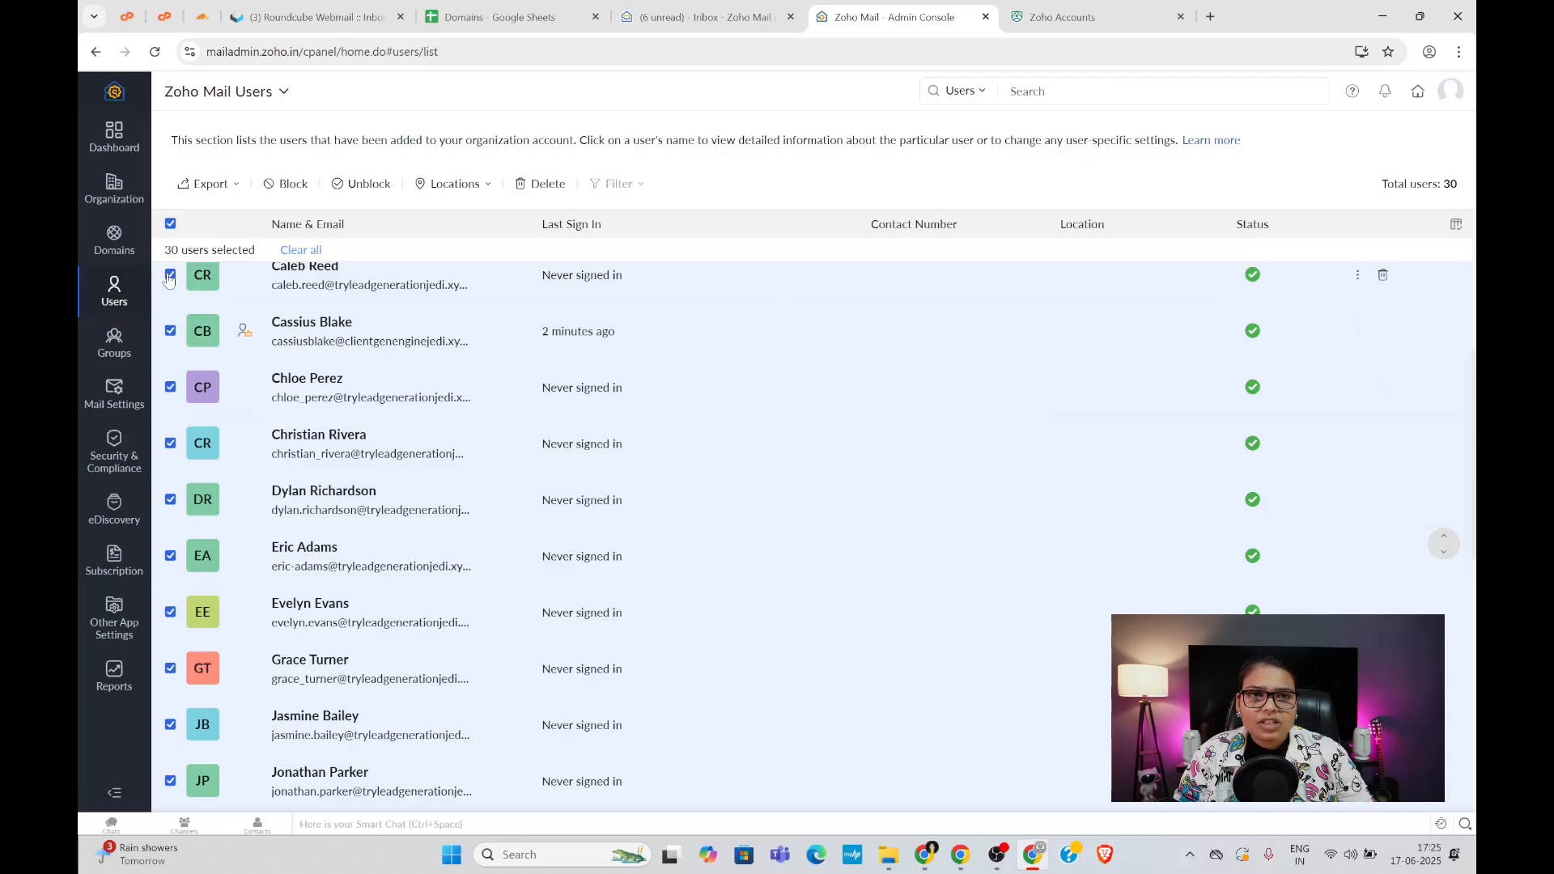
click(169, 275)
click(170, 330)
click(170, 386)
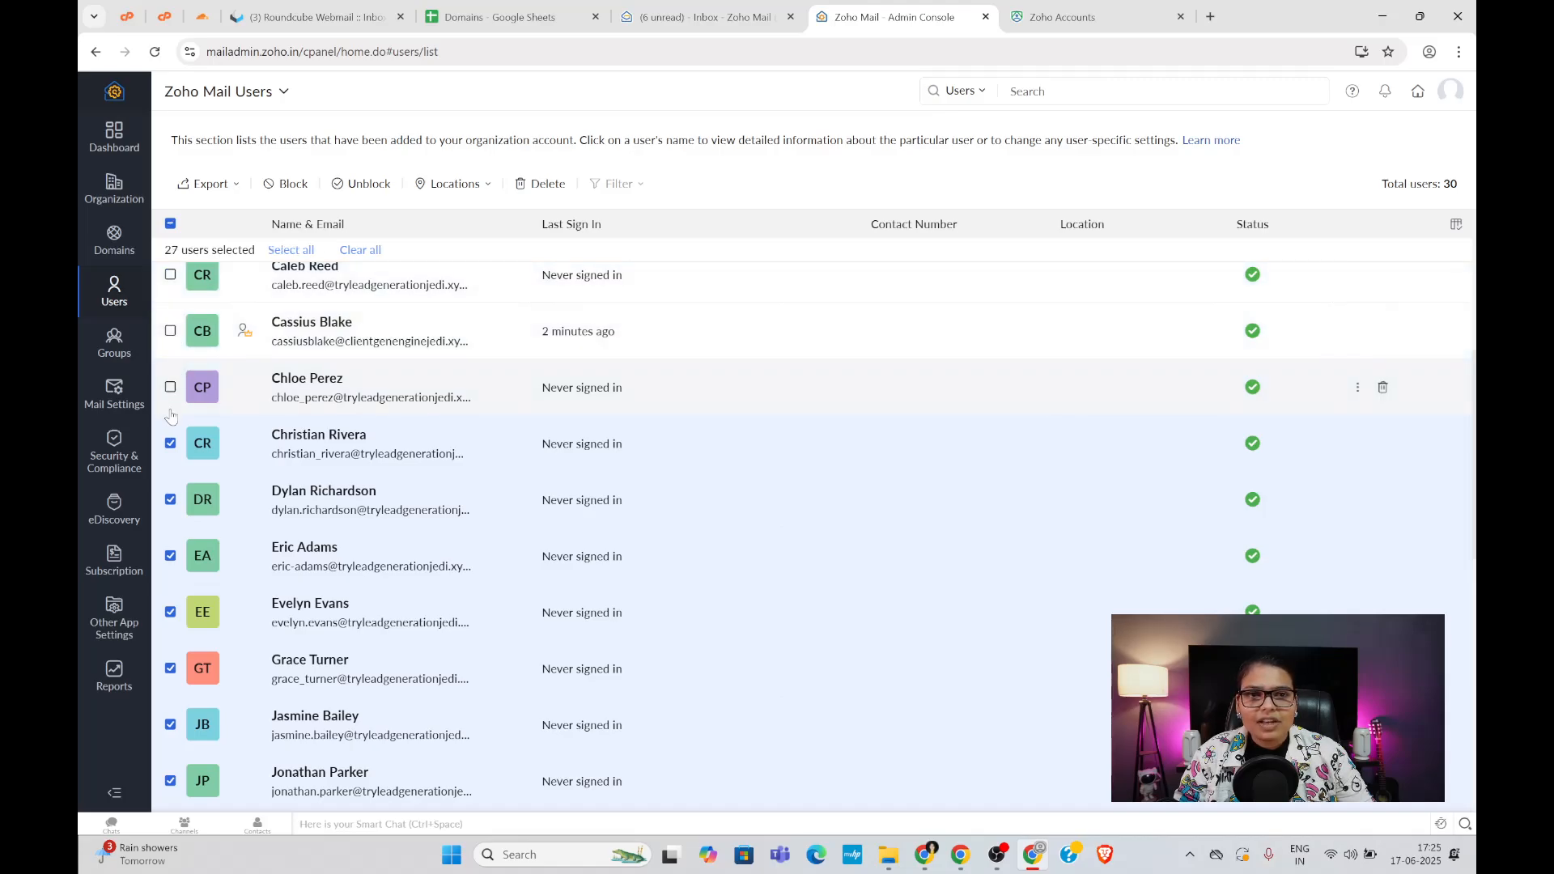
click(170, 442)
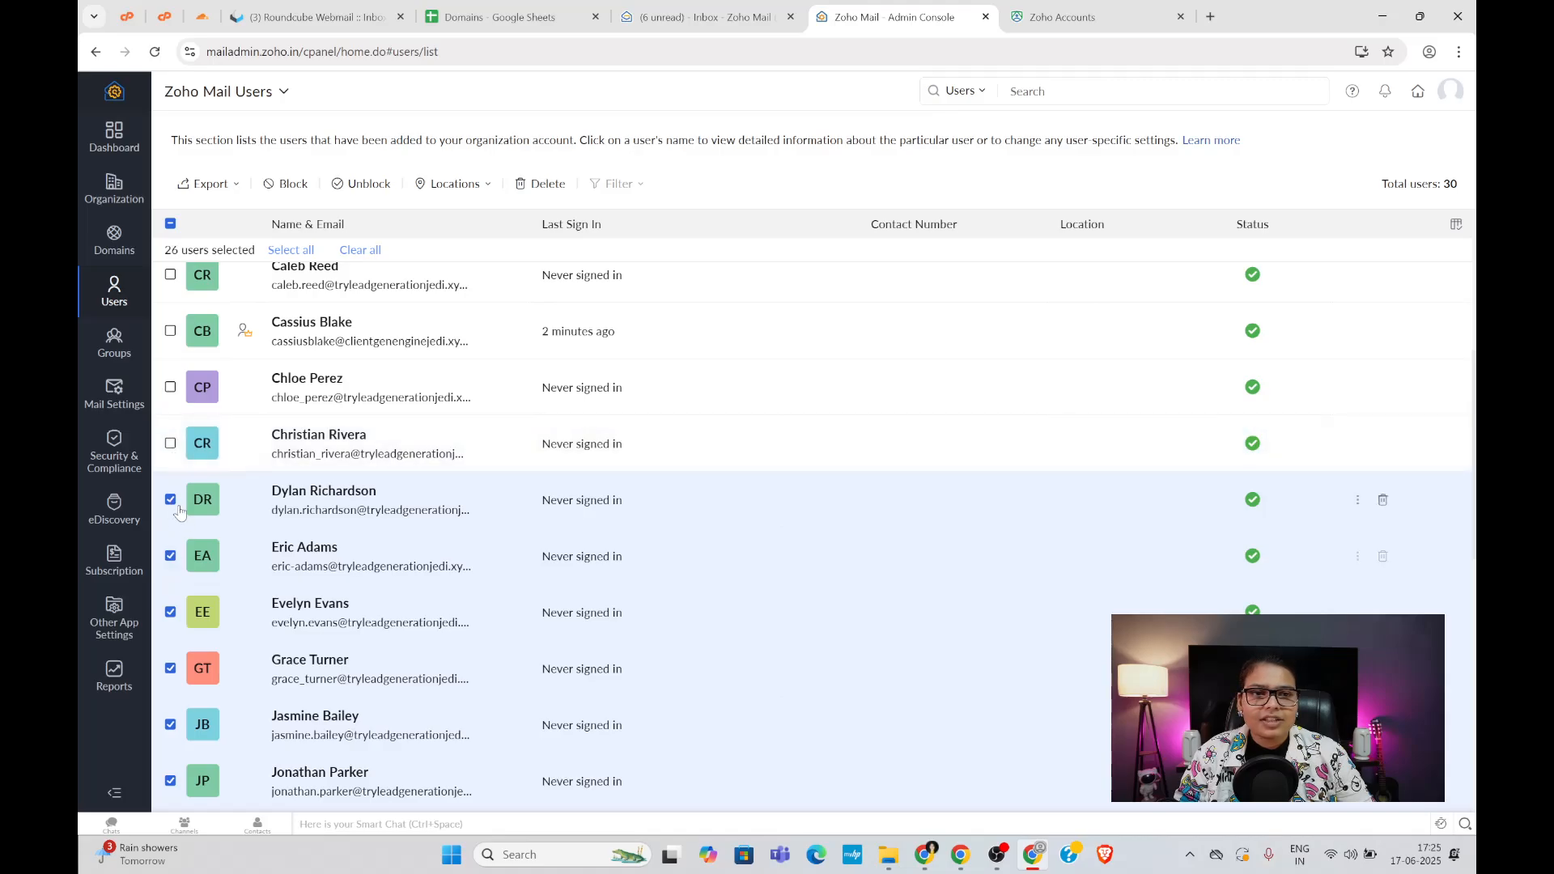
click(170, 499)
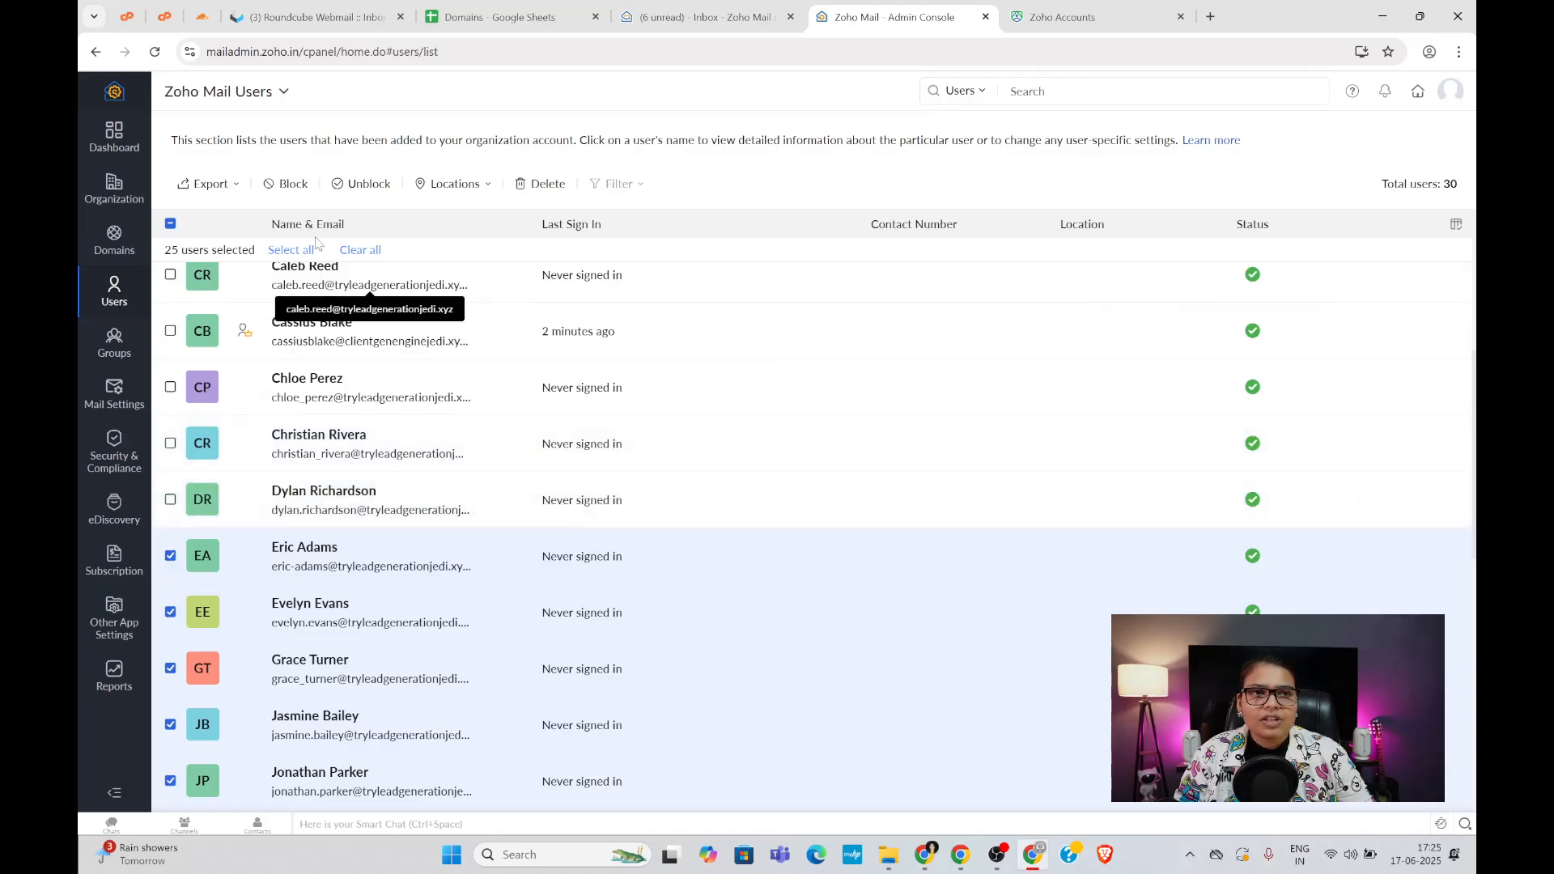
click(541, 184)
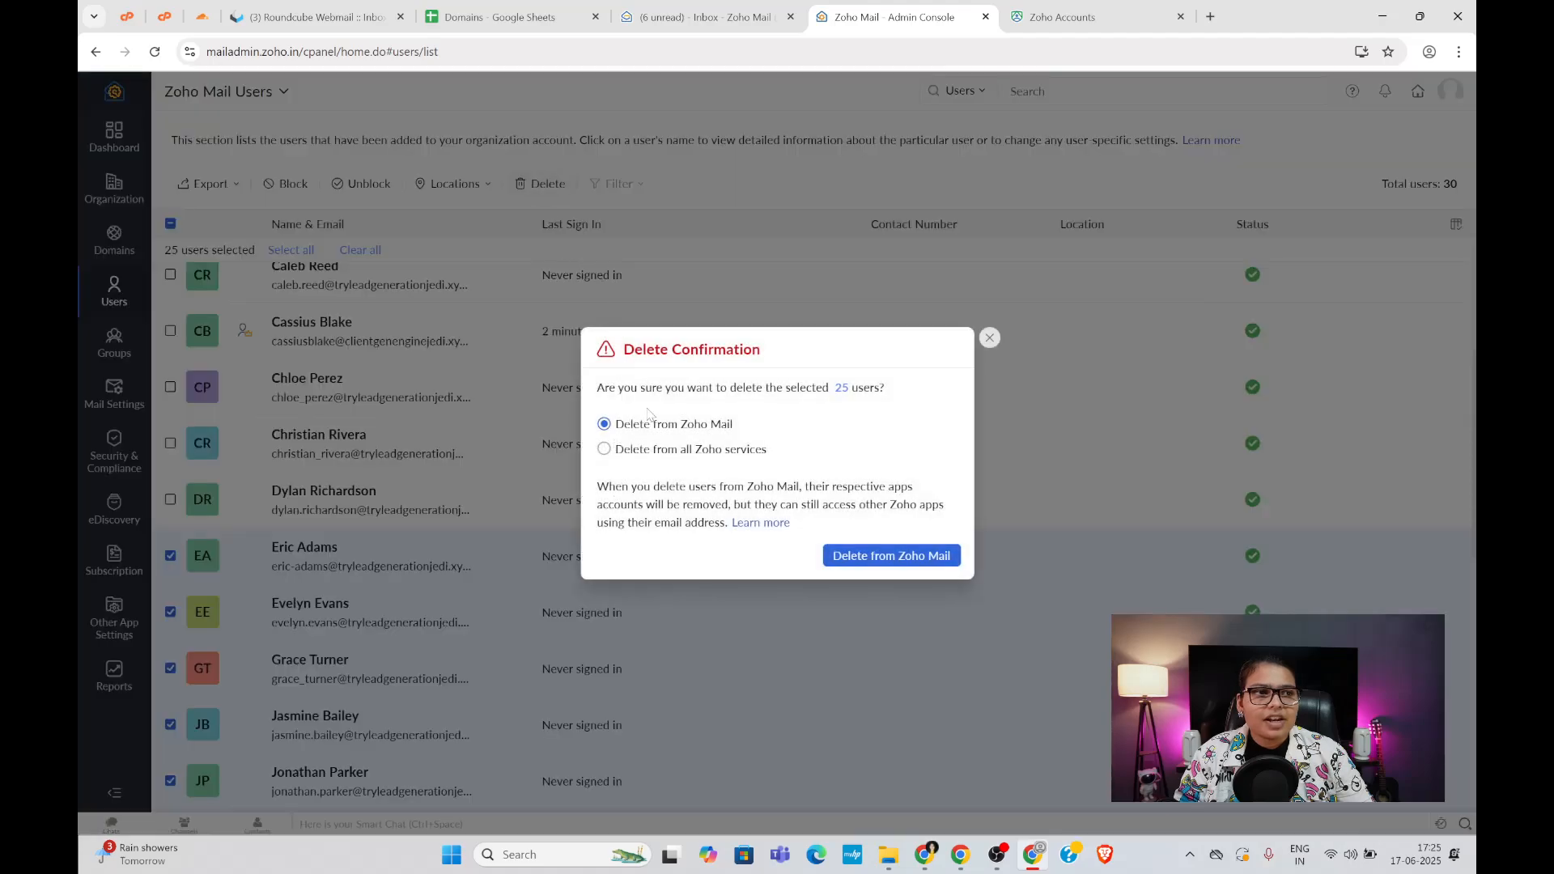
click(649, 450)
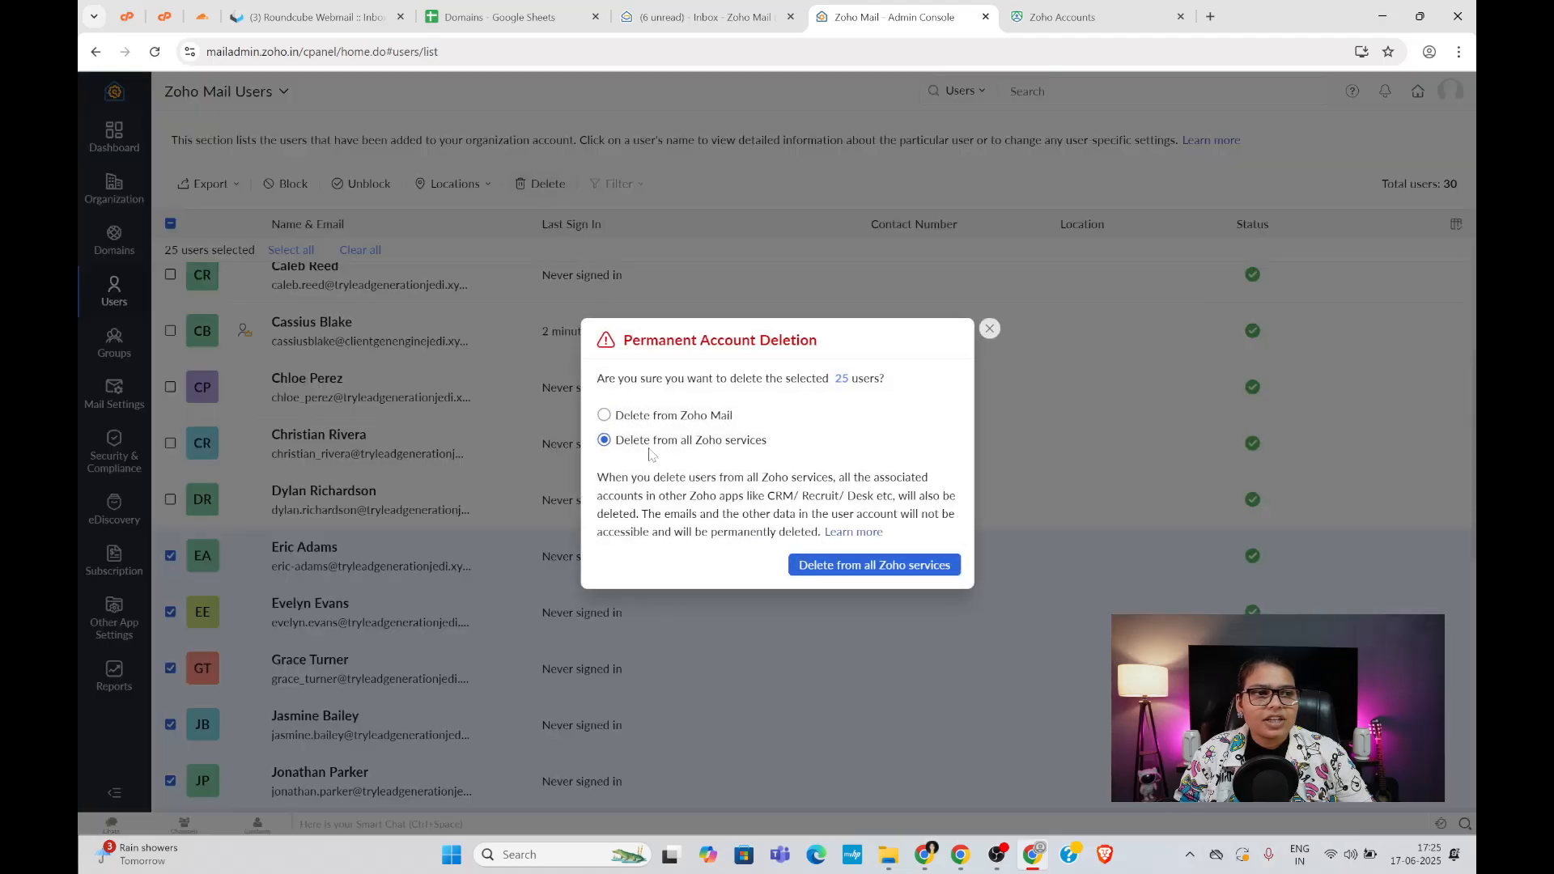
click(860, 565)
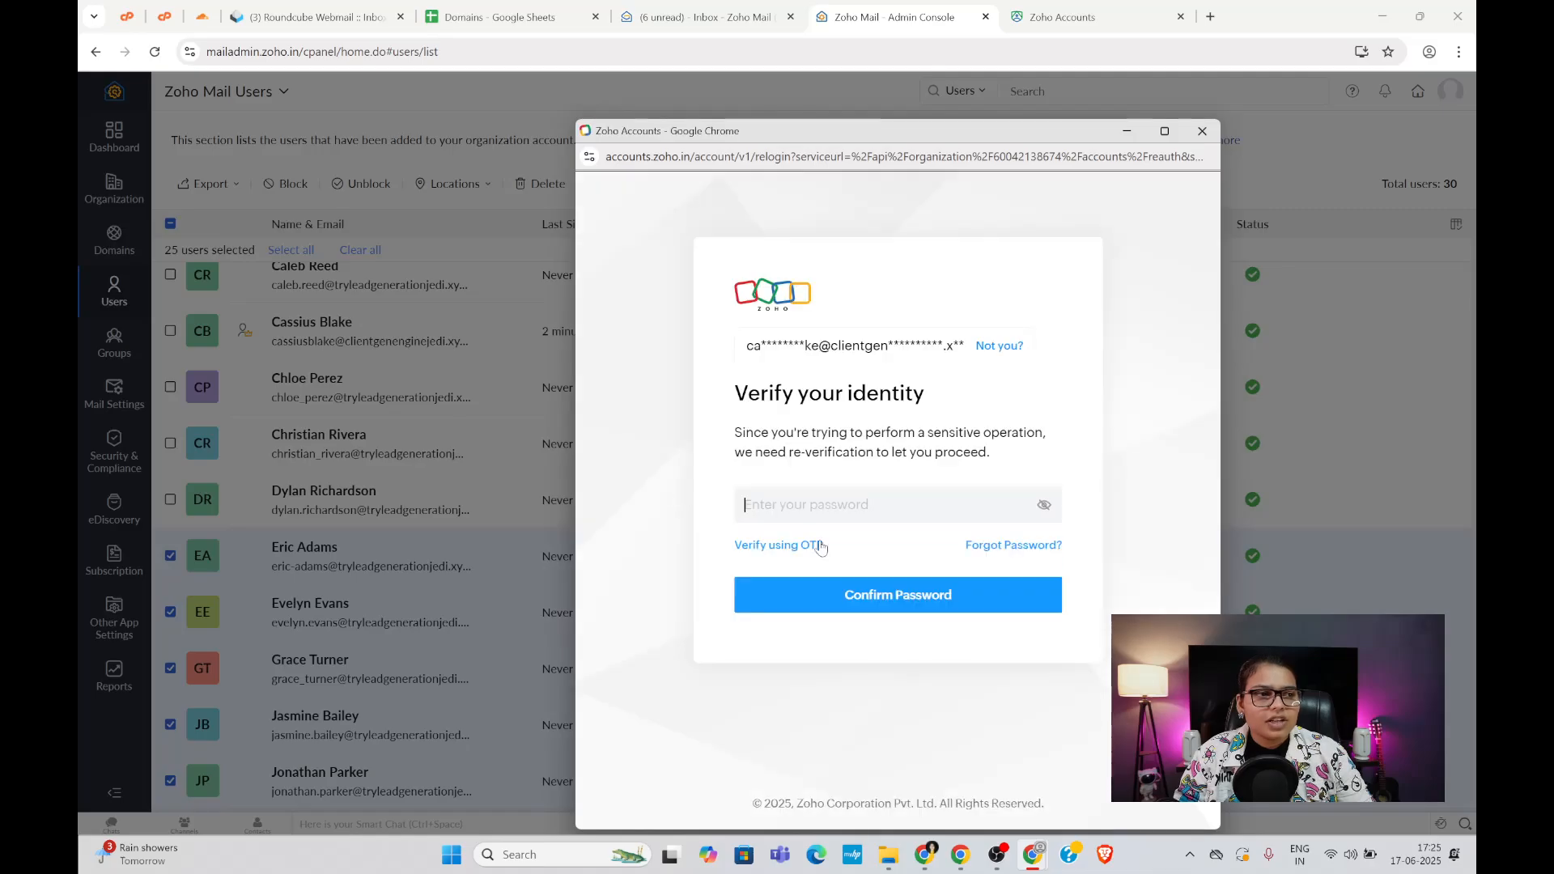
key(ctrl+v)
click(839, 592)
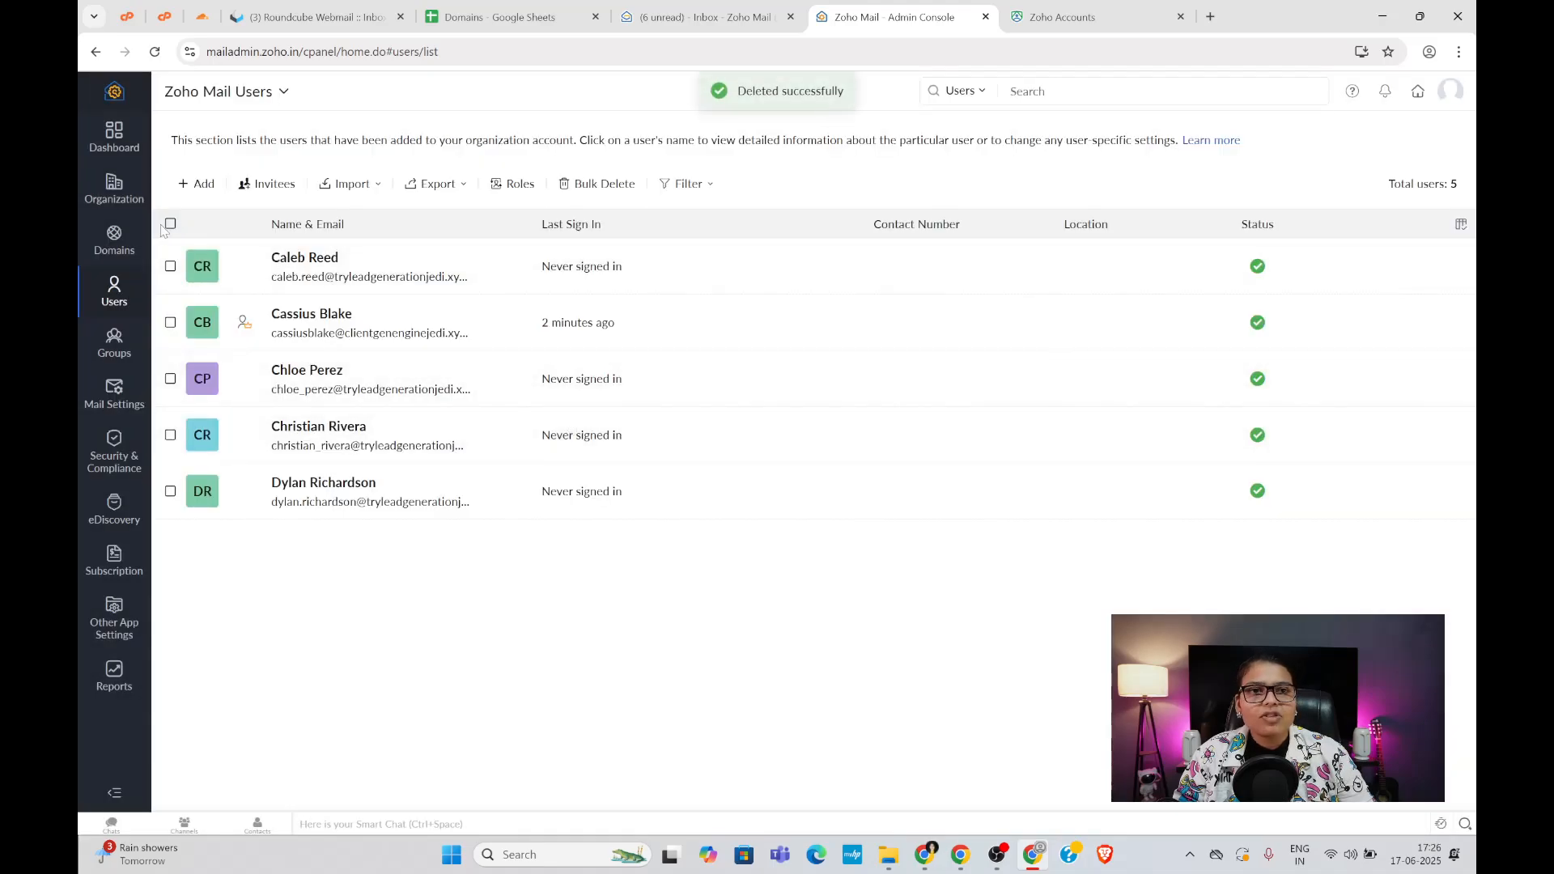
- Delete every remaining user except the super administrator from all Zoho services, verifying with the account password
click(170, 224)
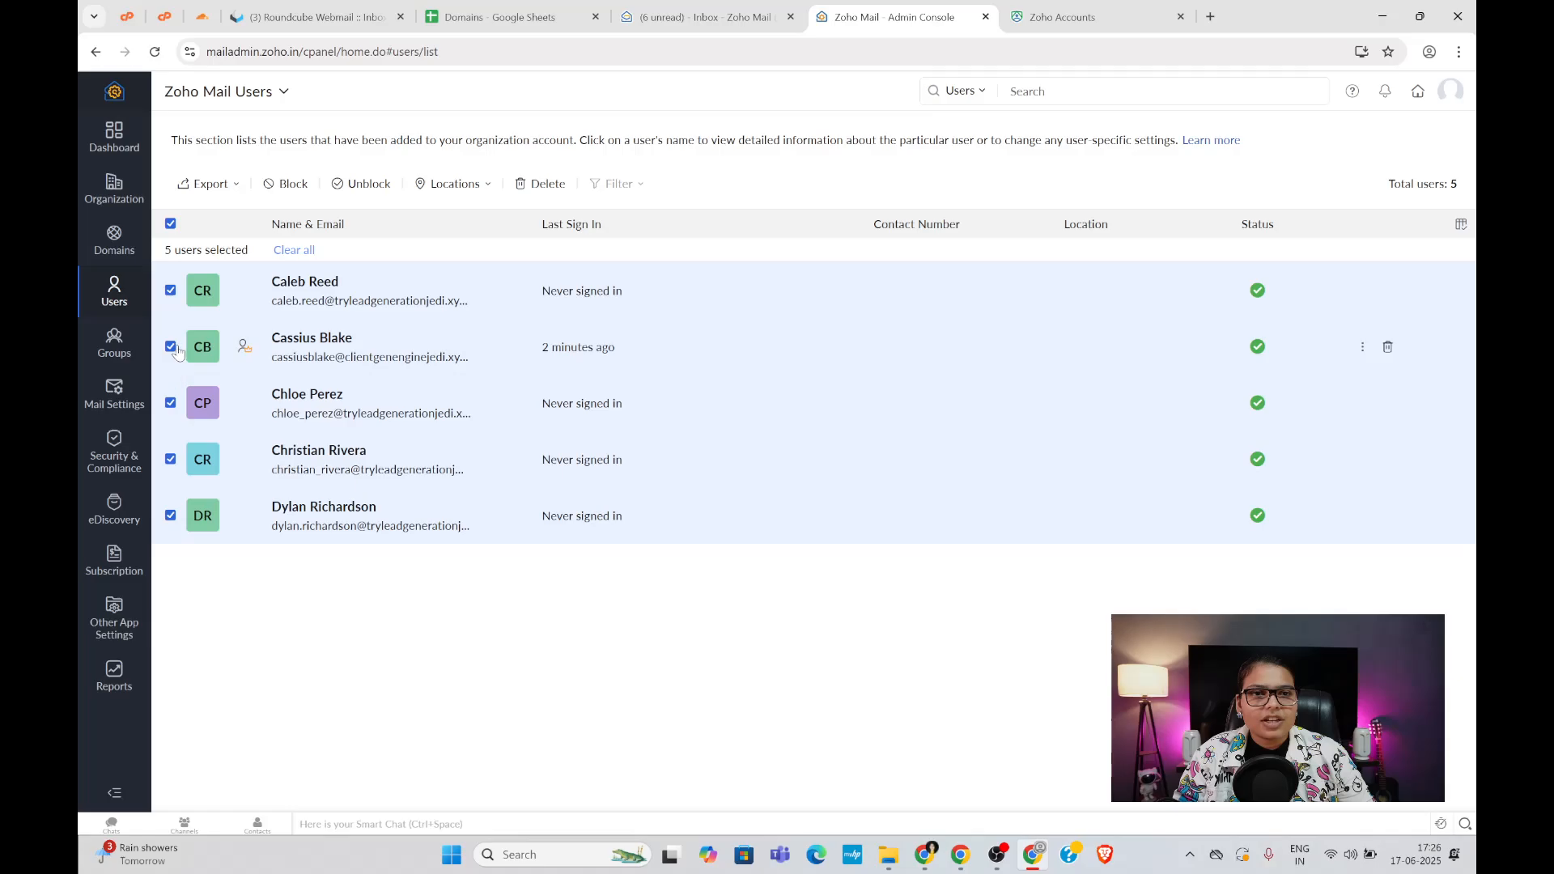
click(170, 347)
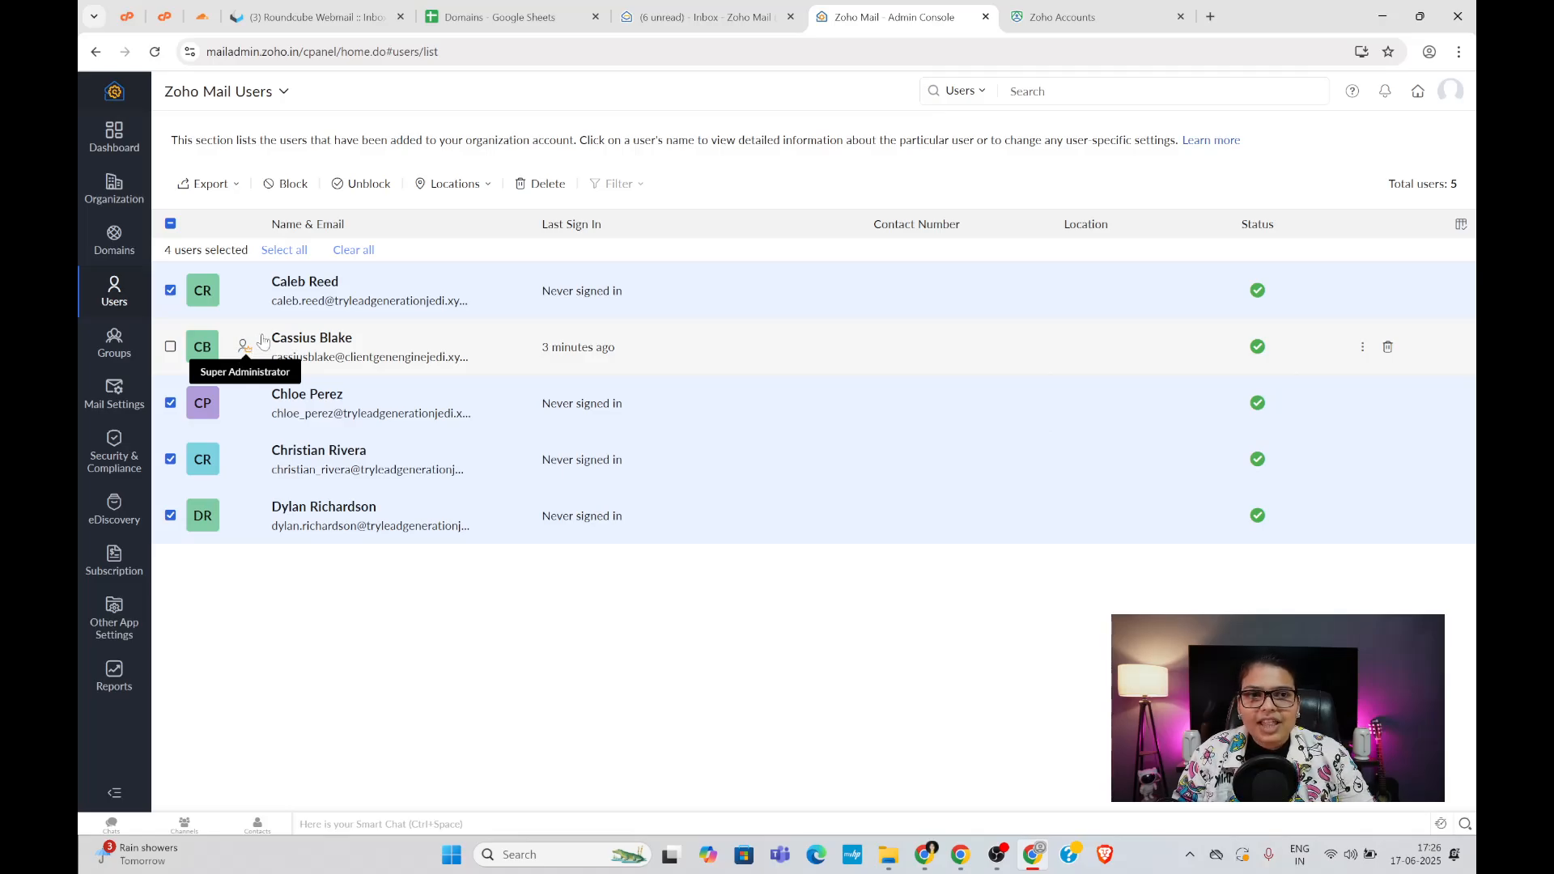
click(1092, 9)
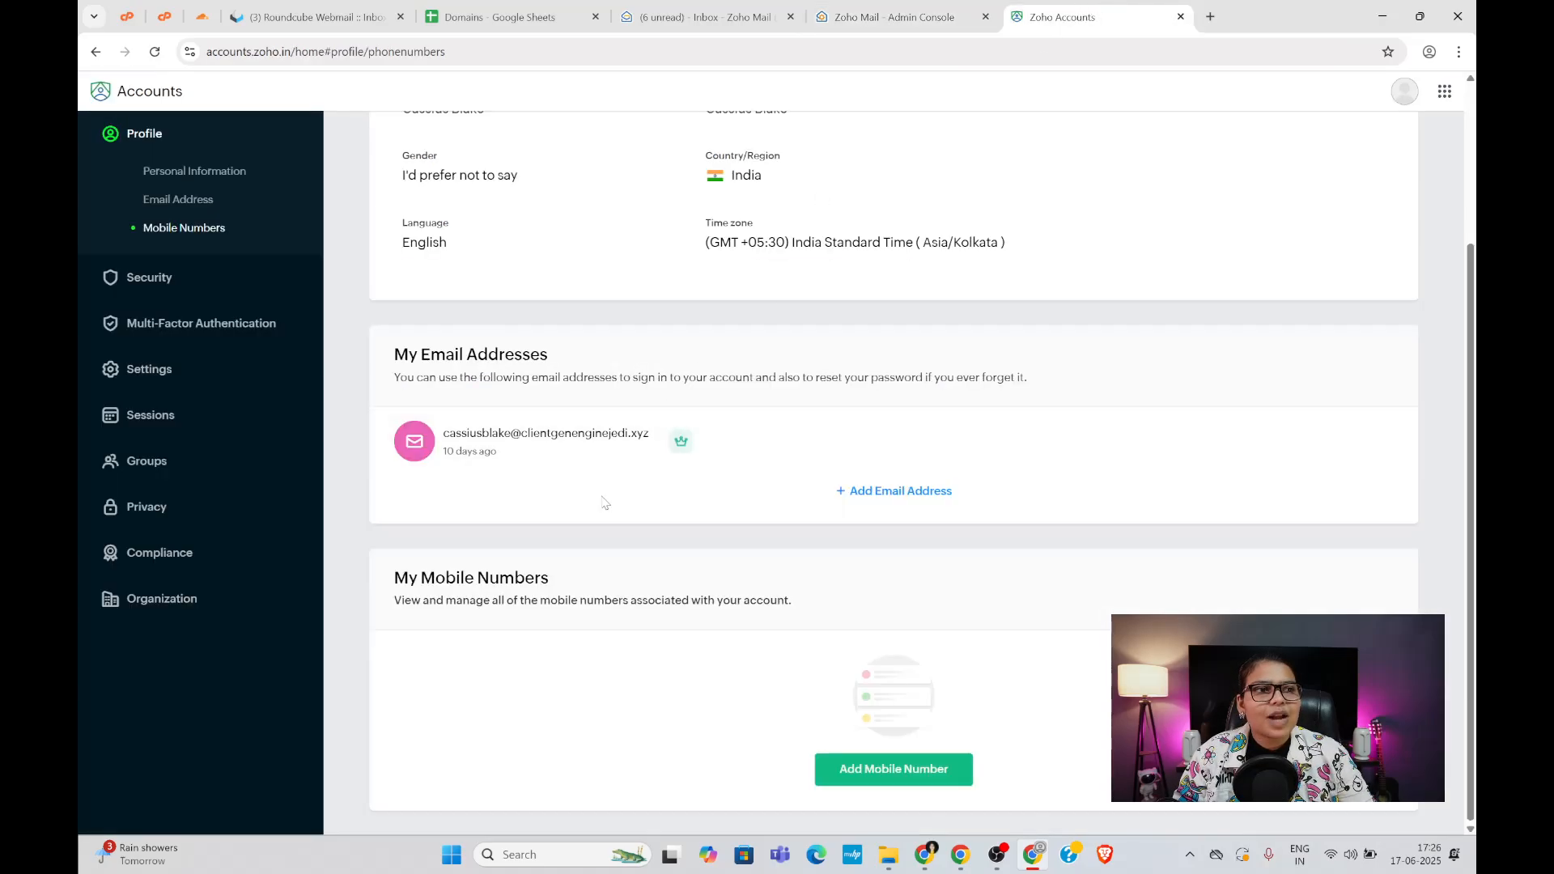
mouse_move(684, 446)
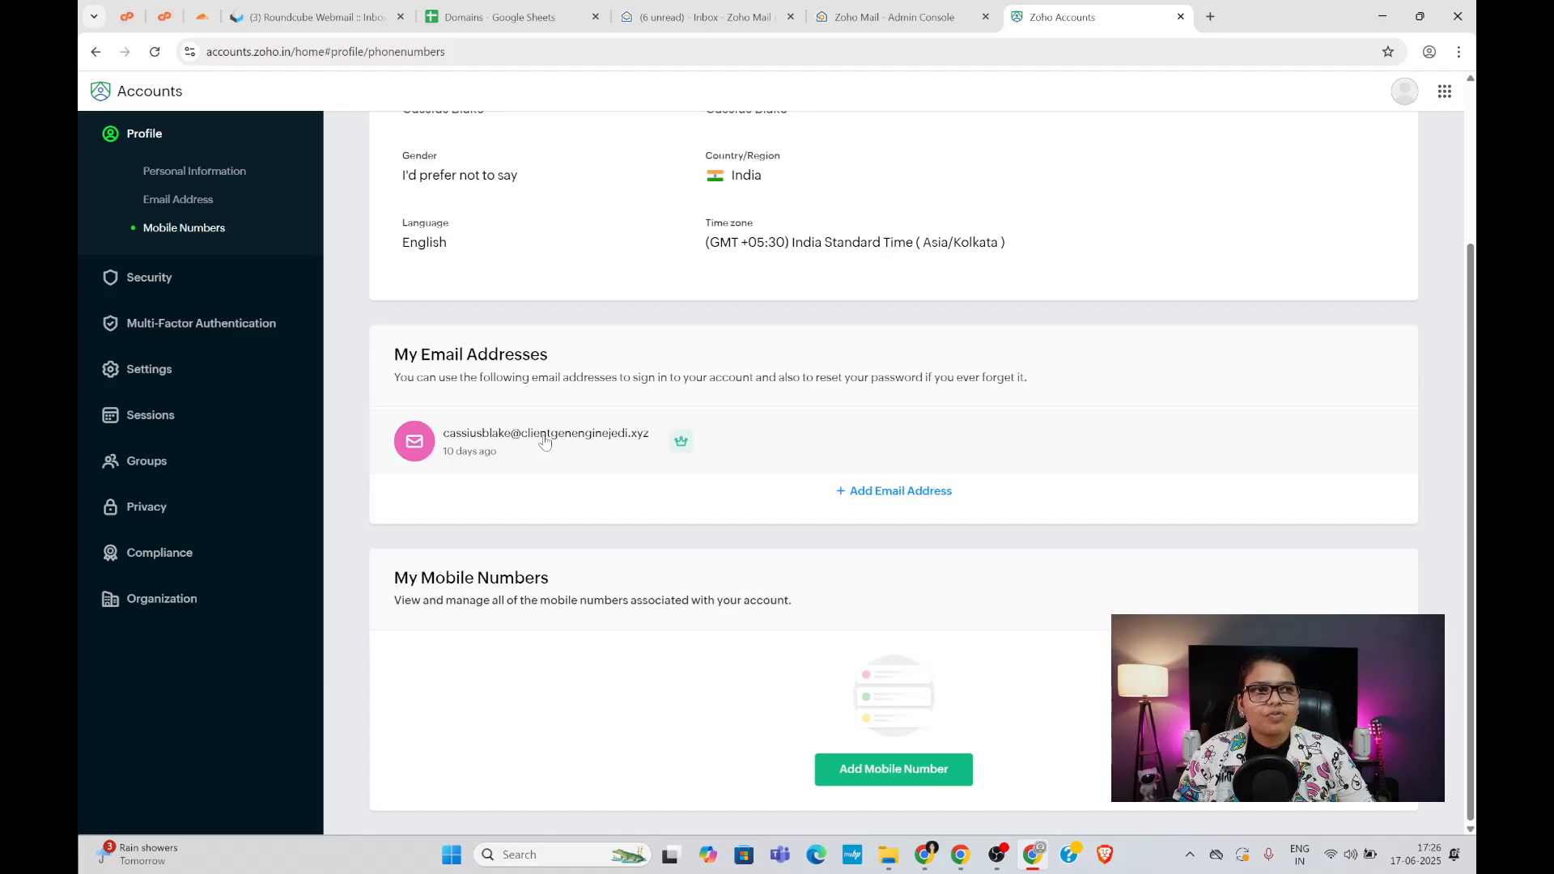
click(494, 16)
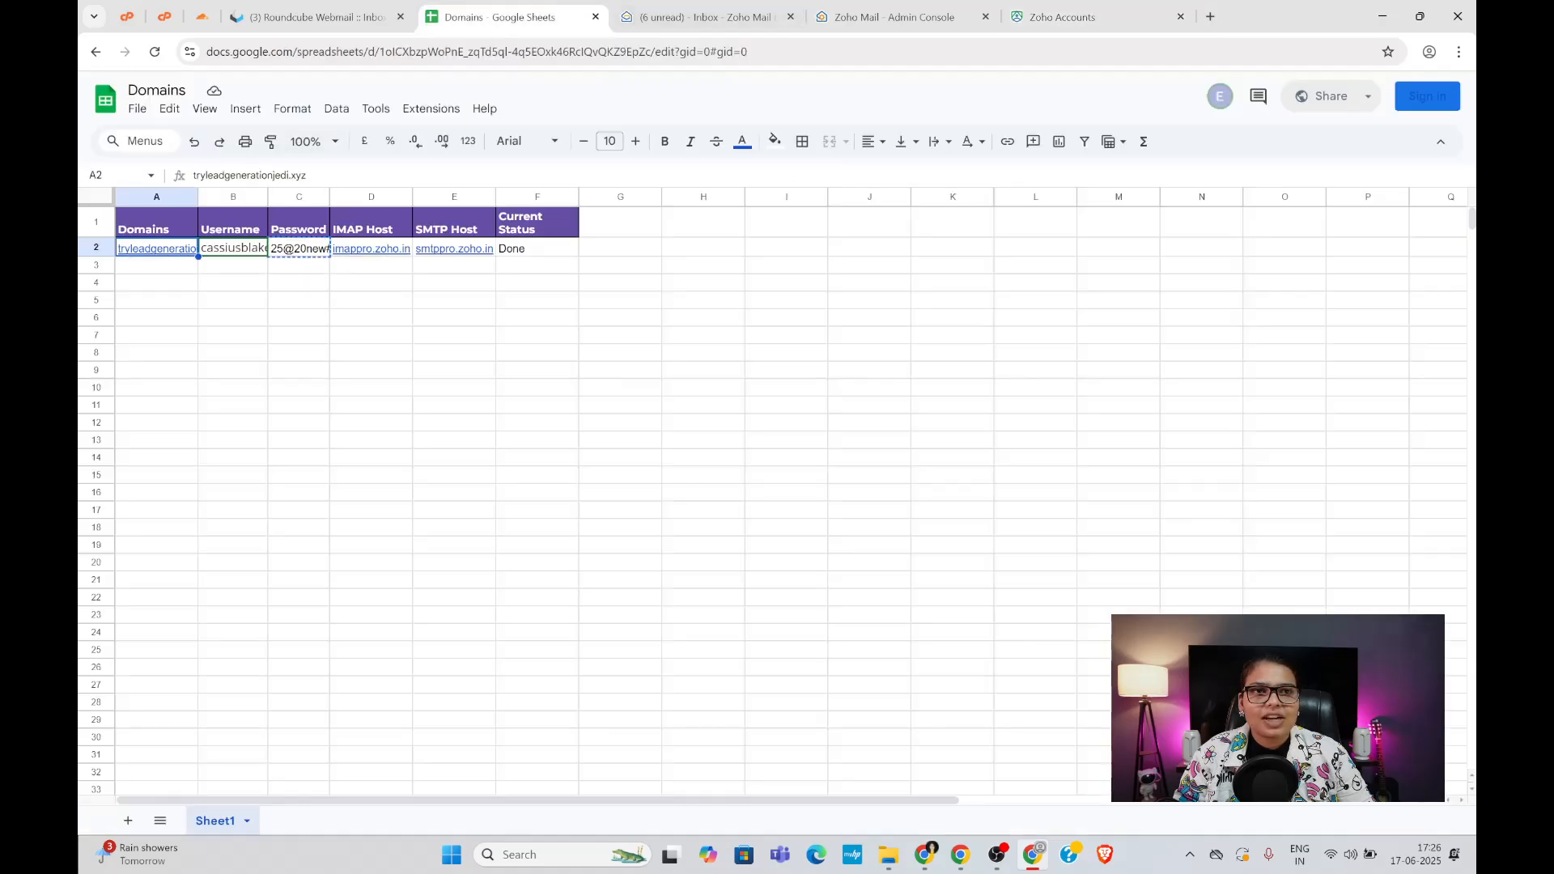
click(1128, 10)
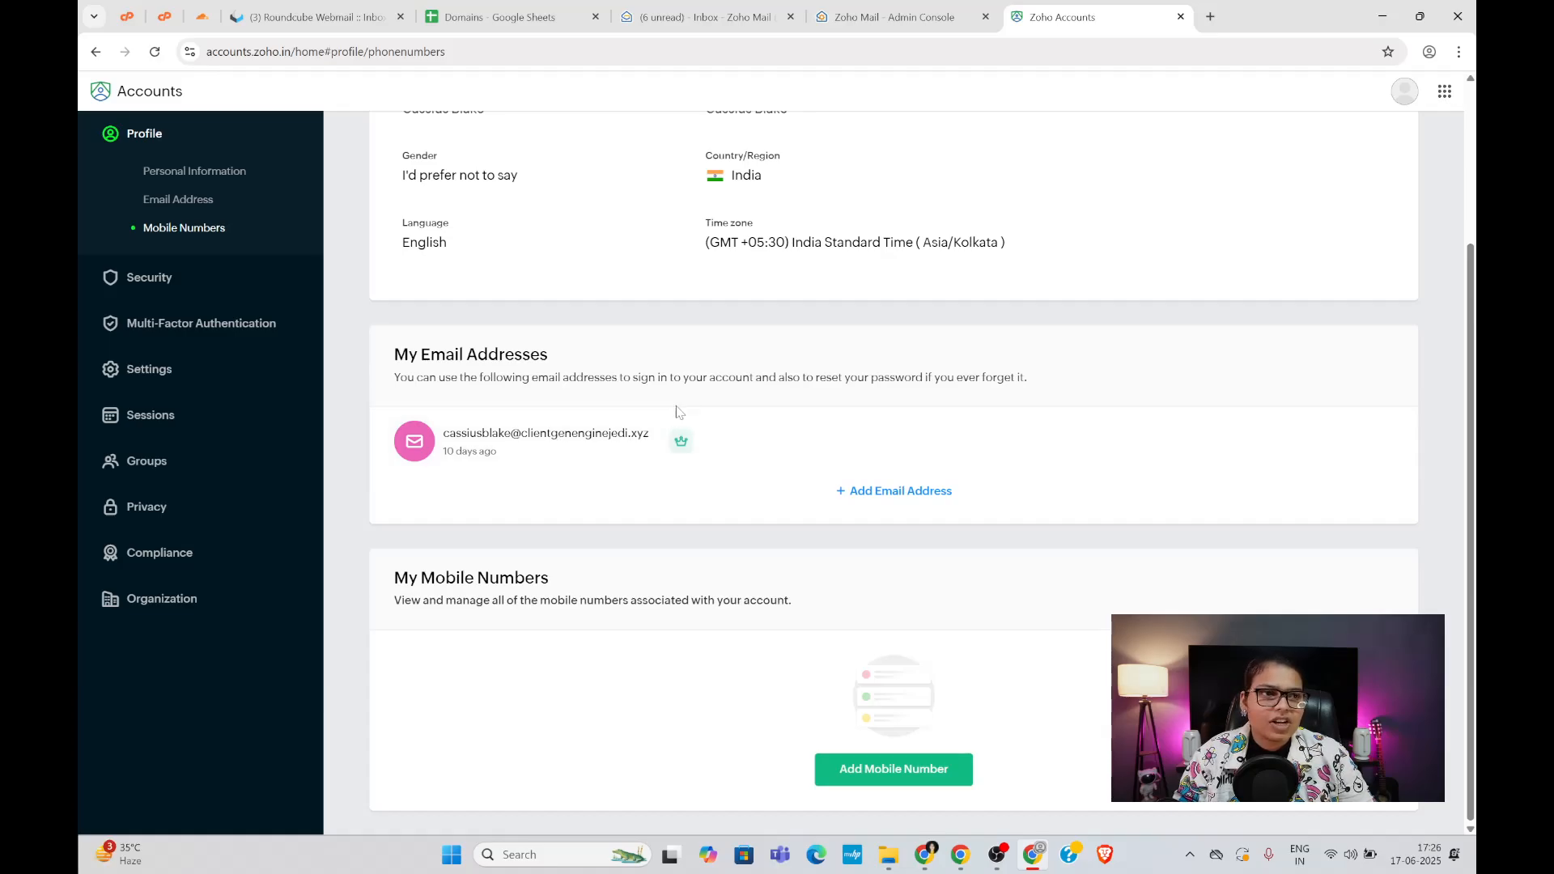
click(890, 16)
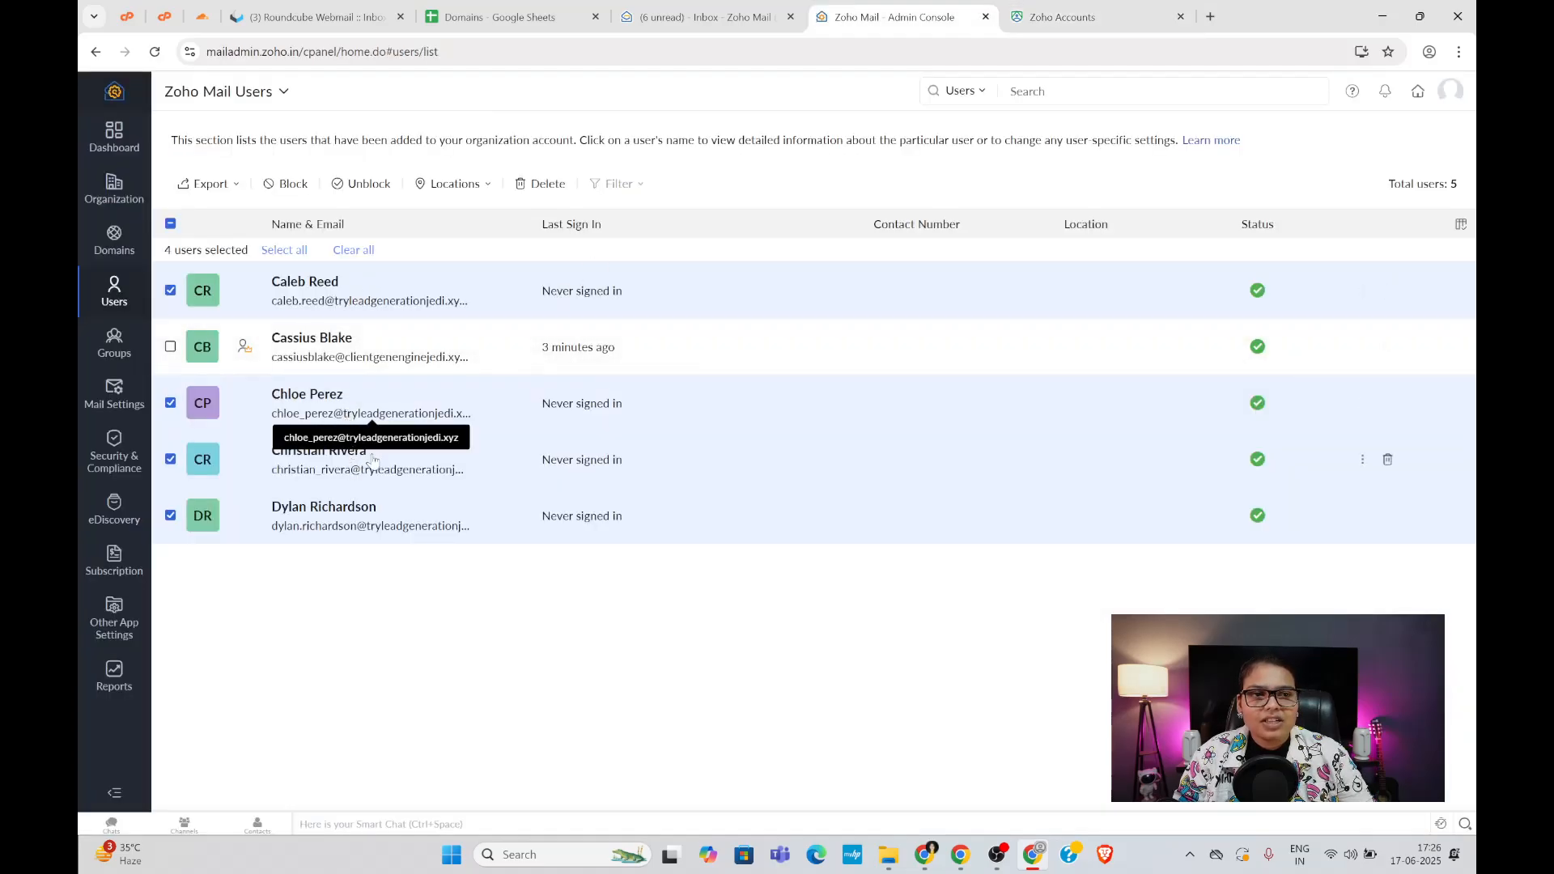
click(535, 183)
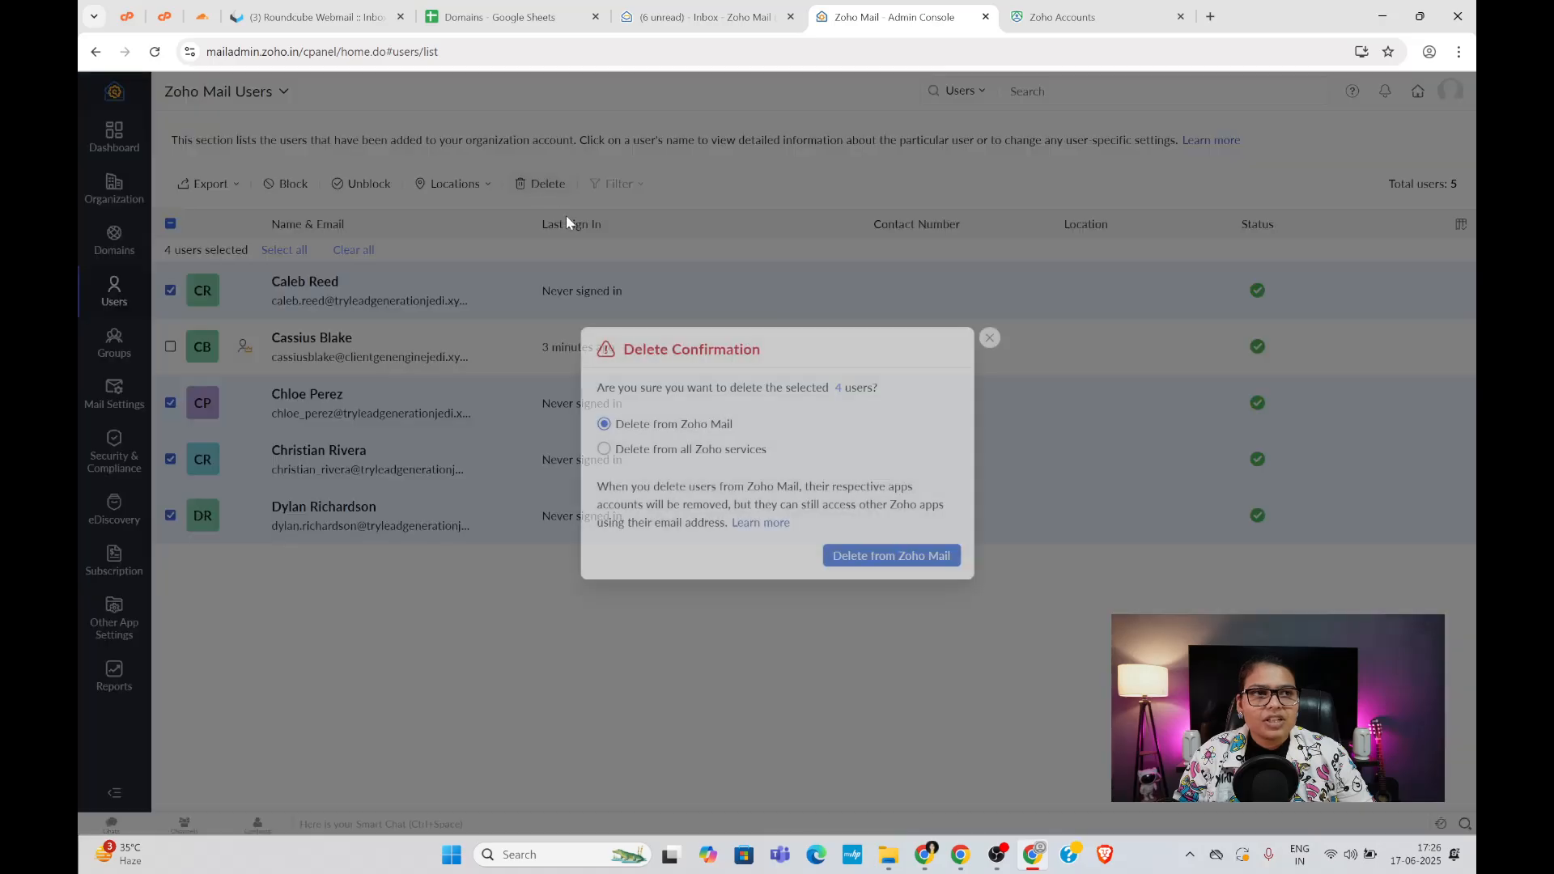
click(642, 450)
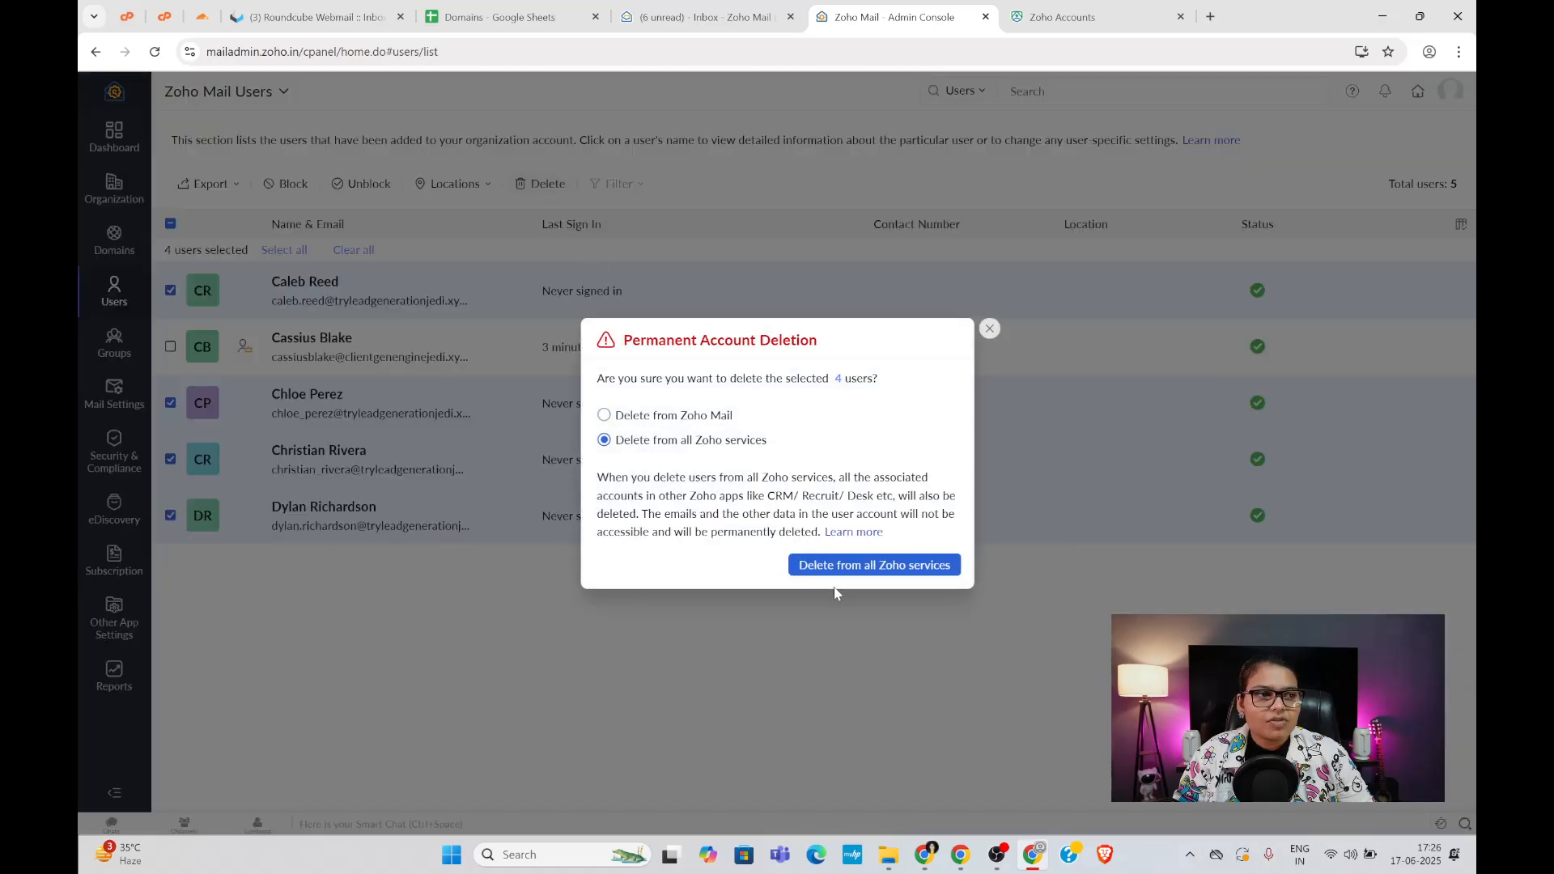
click(870, 562)
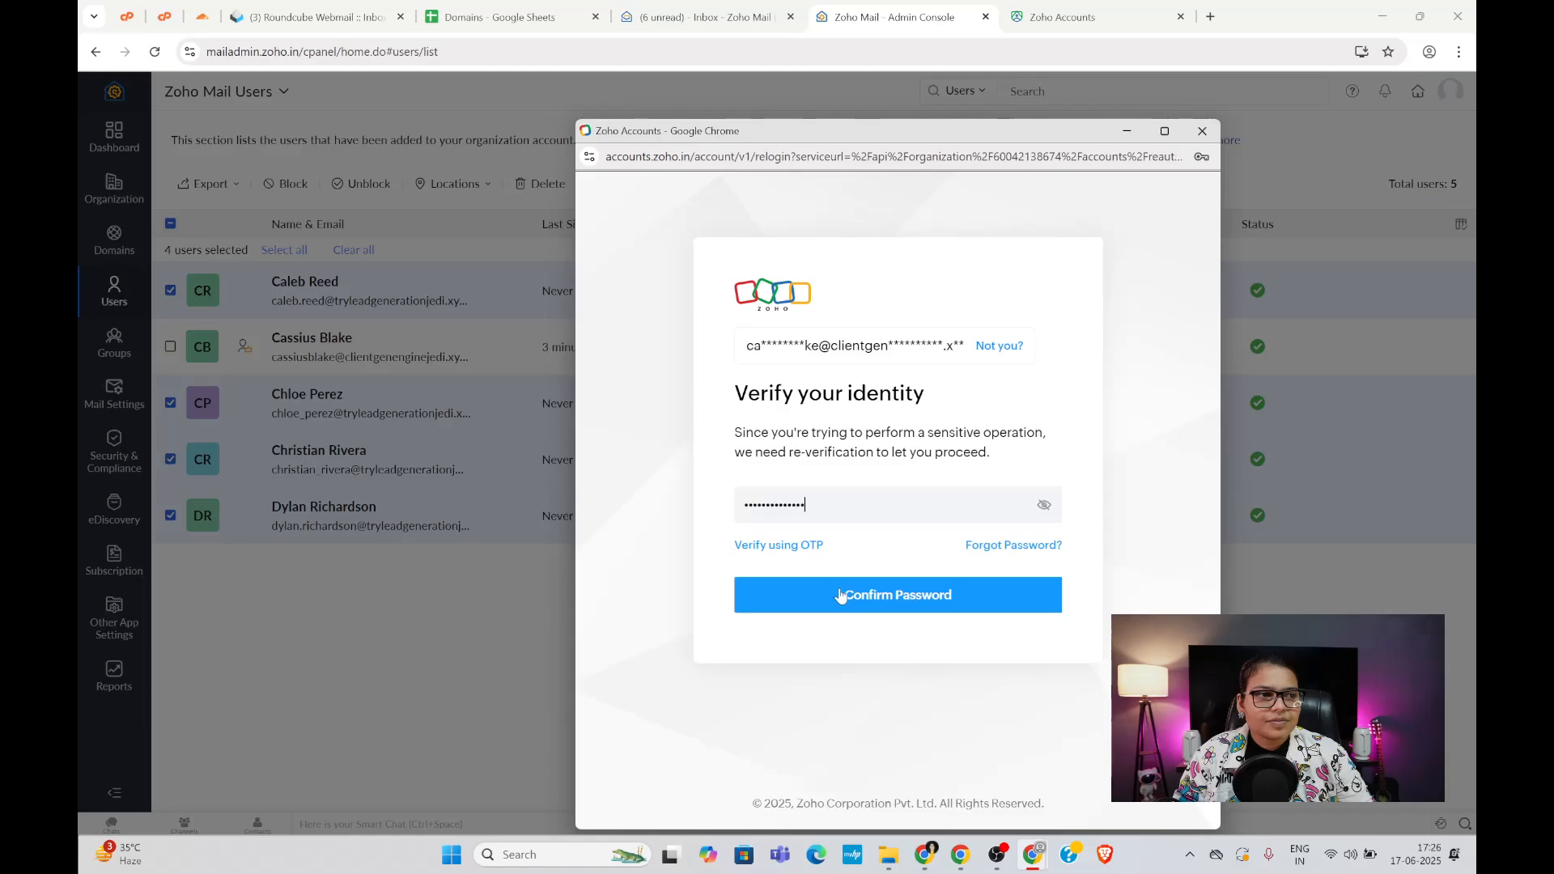
click(840, 593)
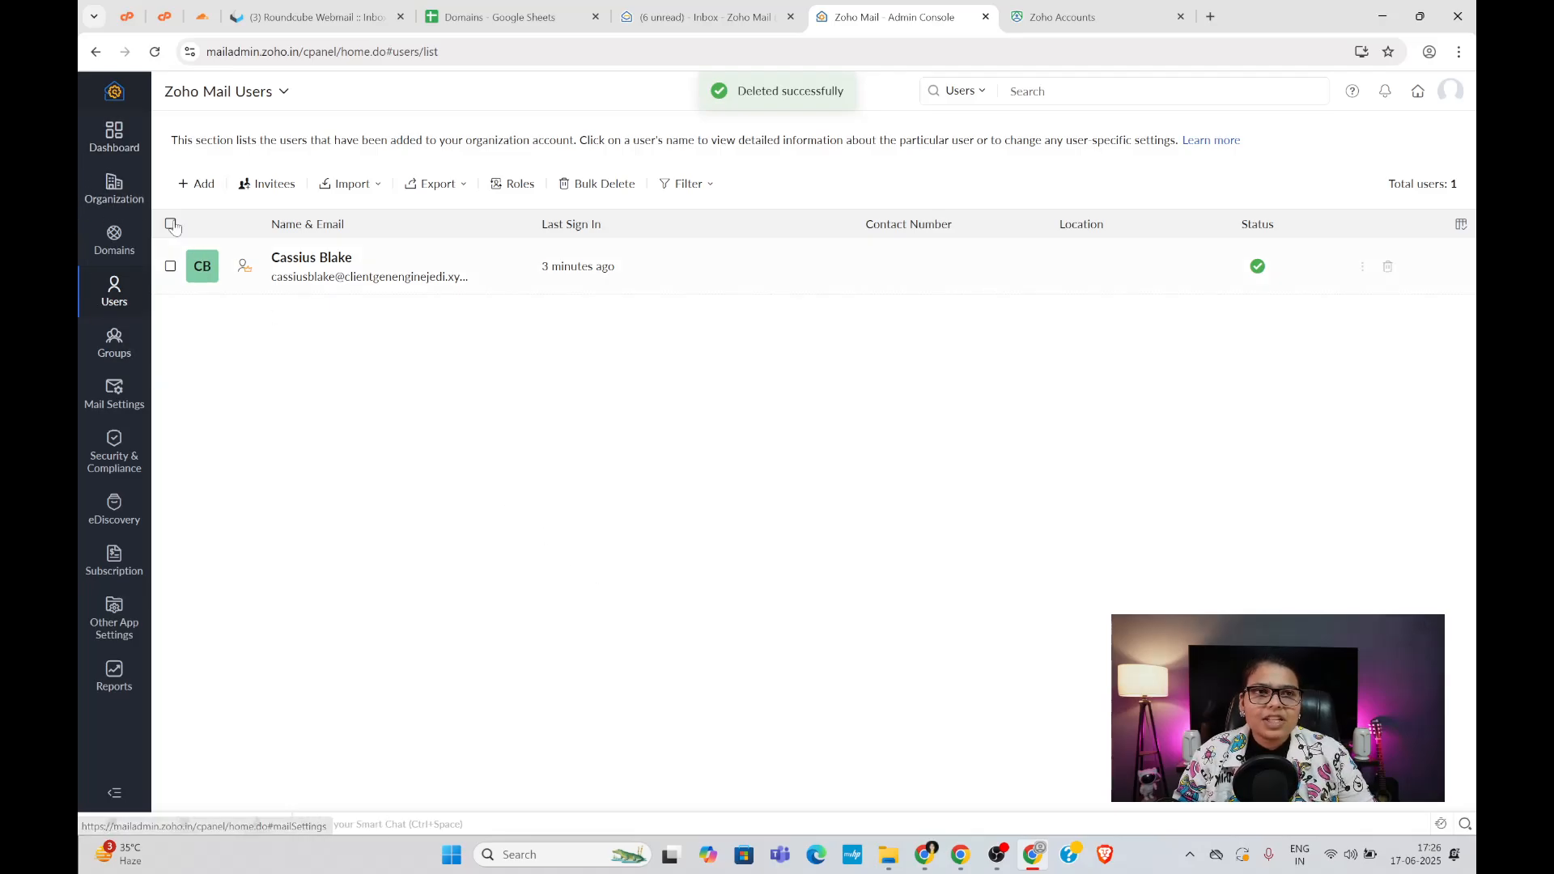
- Reload the Admin Console dashboard and go to the Close Account section of the Zoho Accounts settings
click(119, 162)
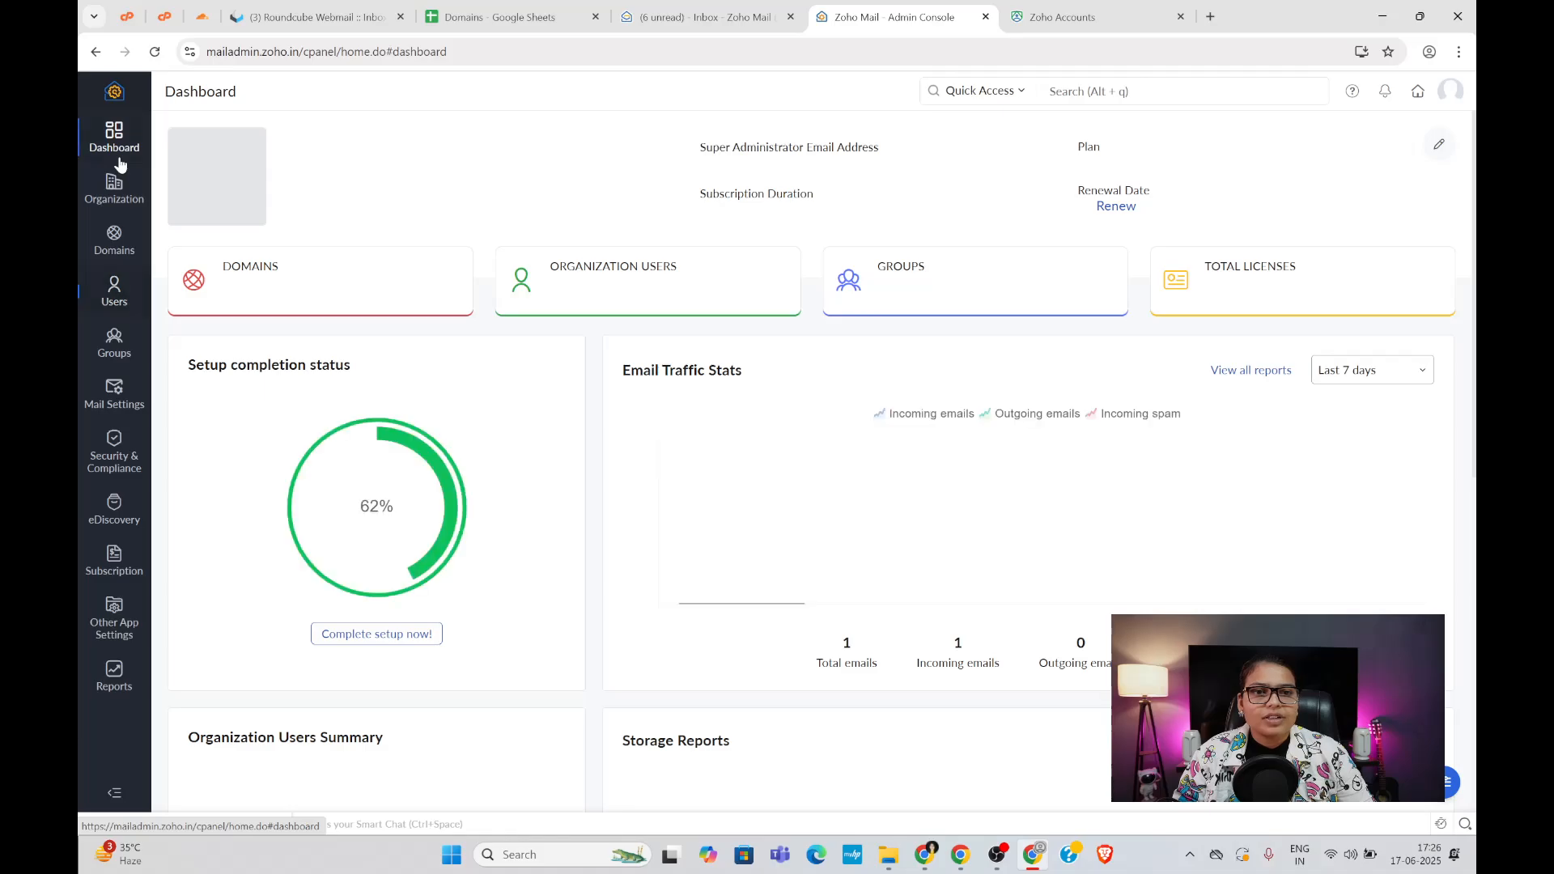
click(155, 51)
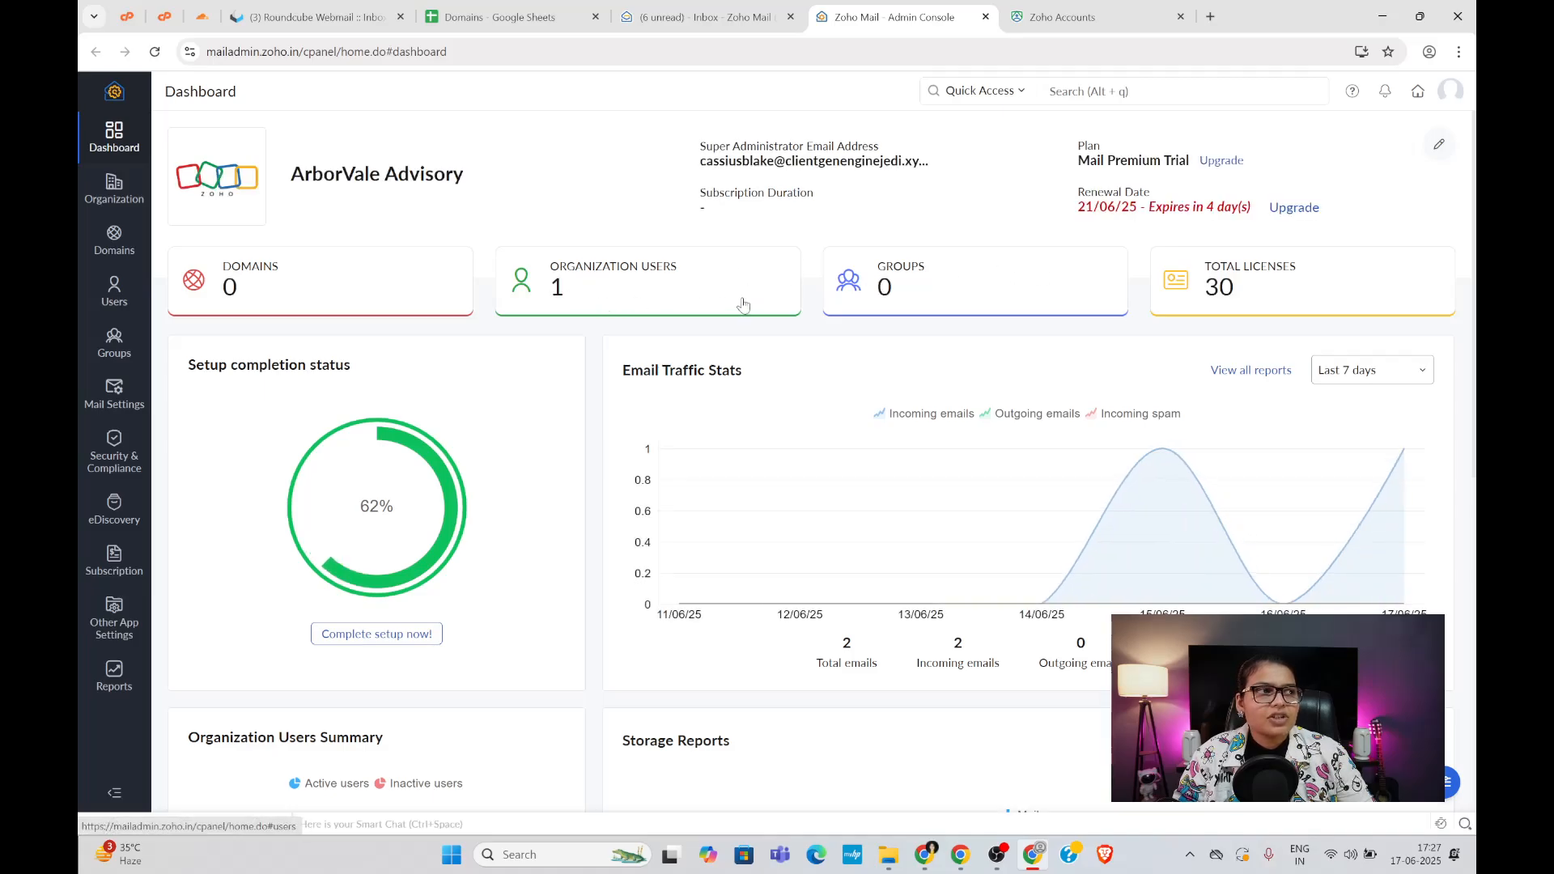
click(1052, 16)
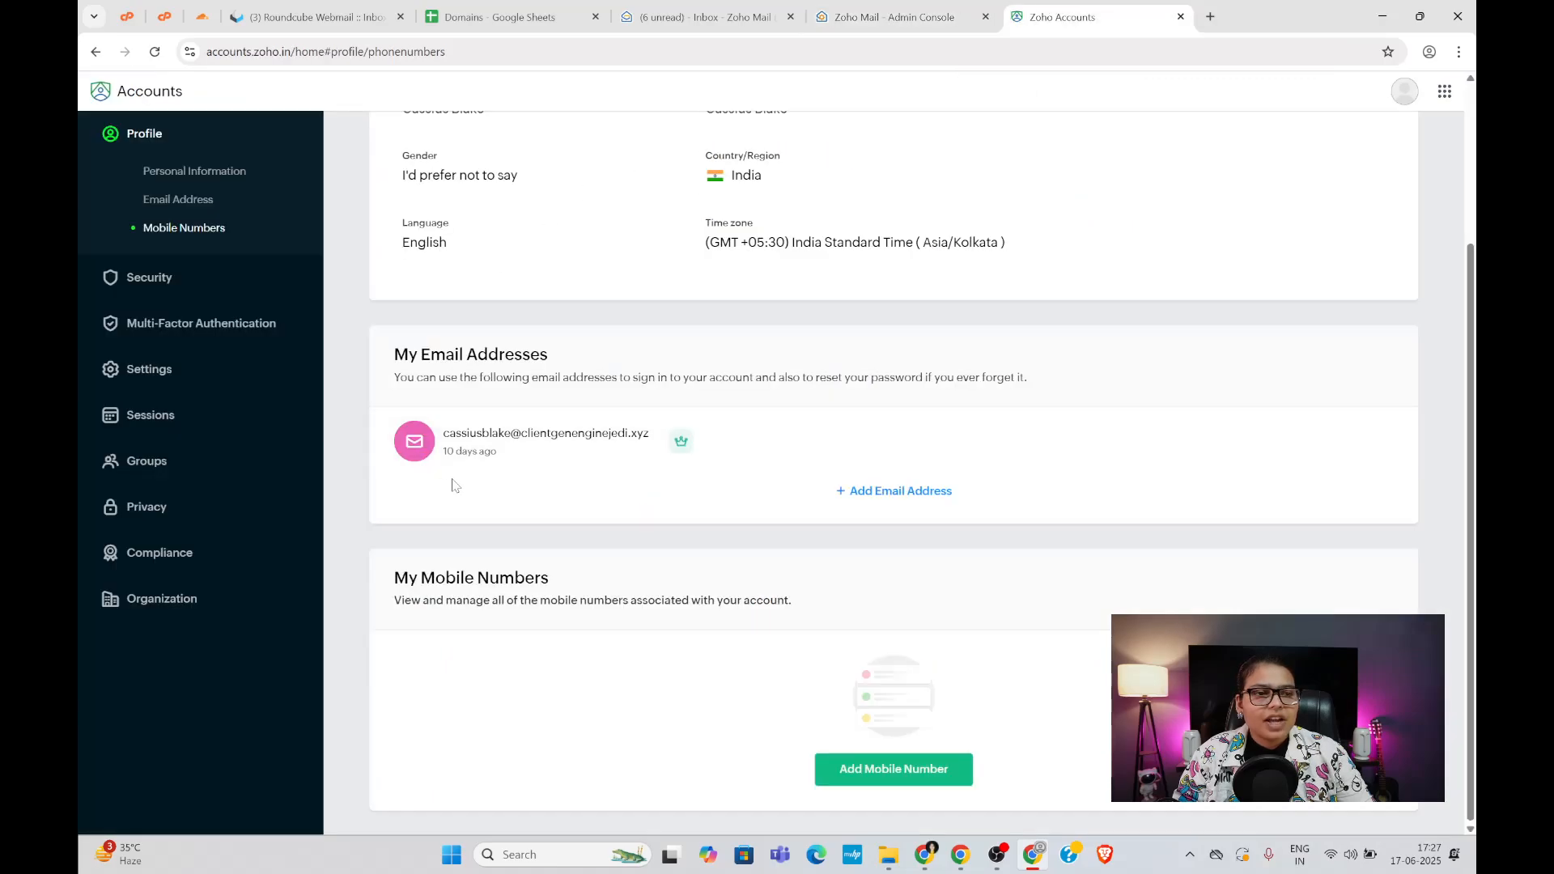
click(173, 371)
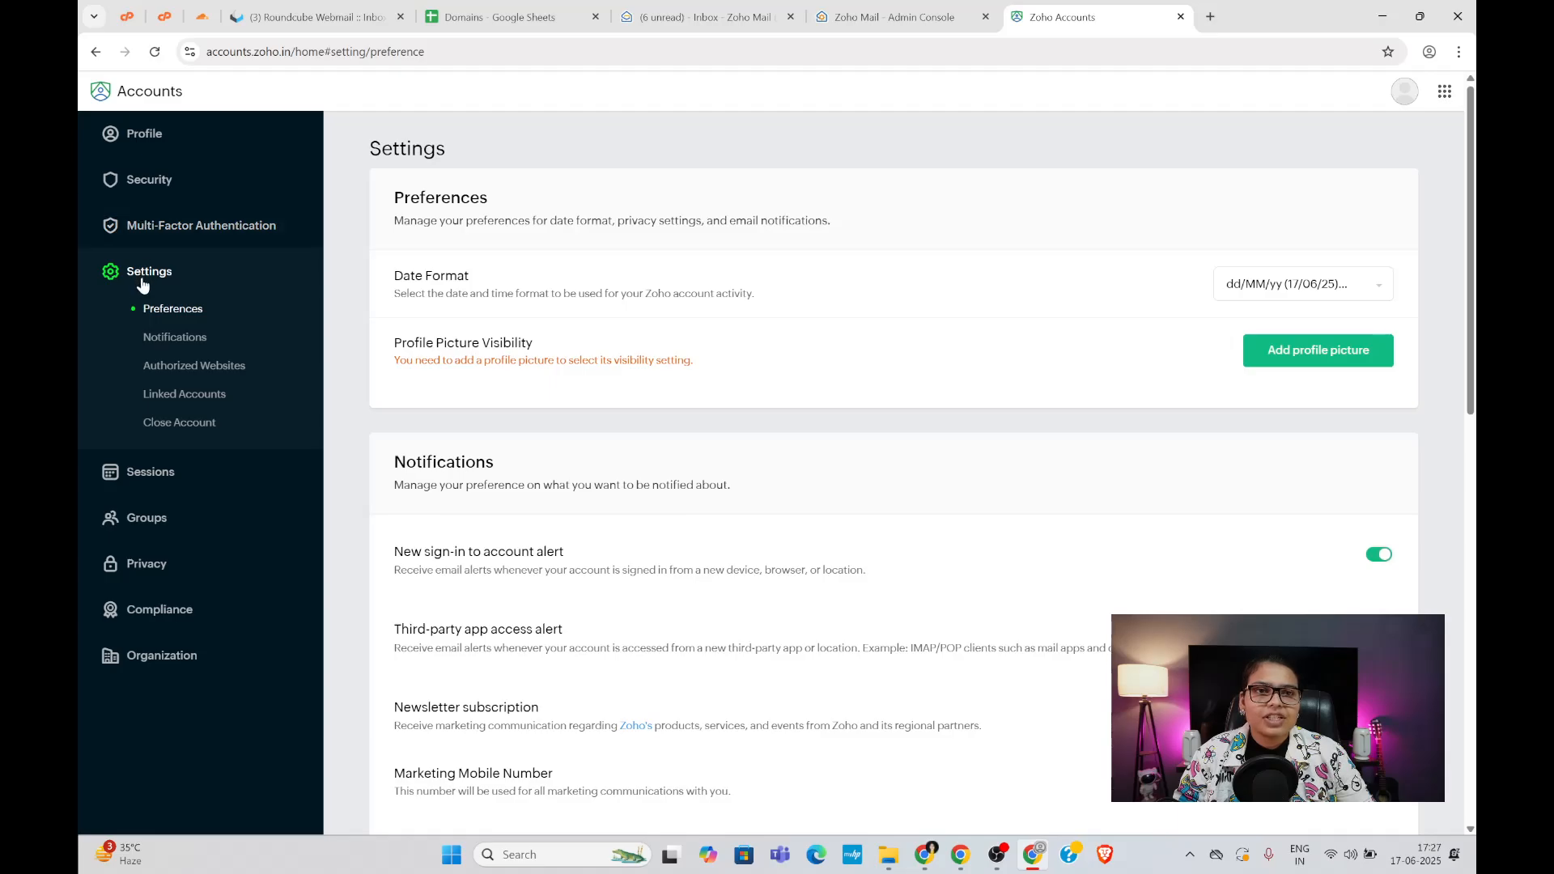
scroll(517, 393, down, 10)
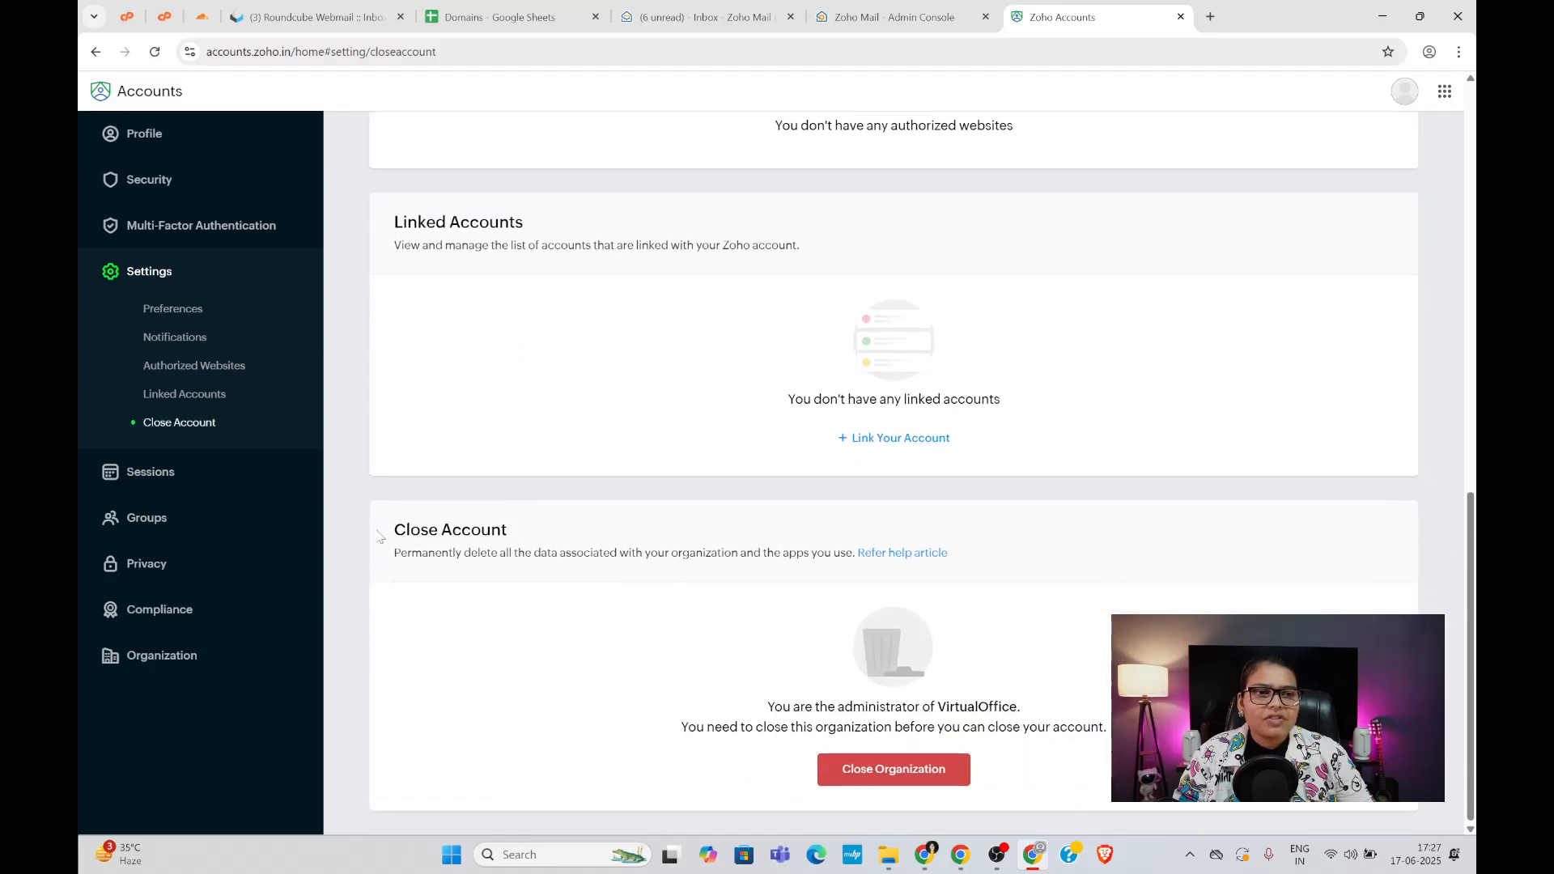
drag(430, 541, 517, 548)
click(516, 549)
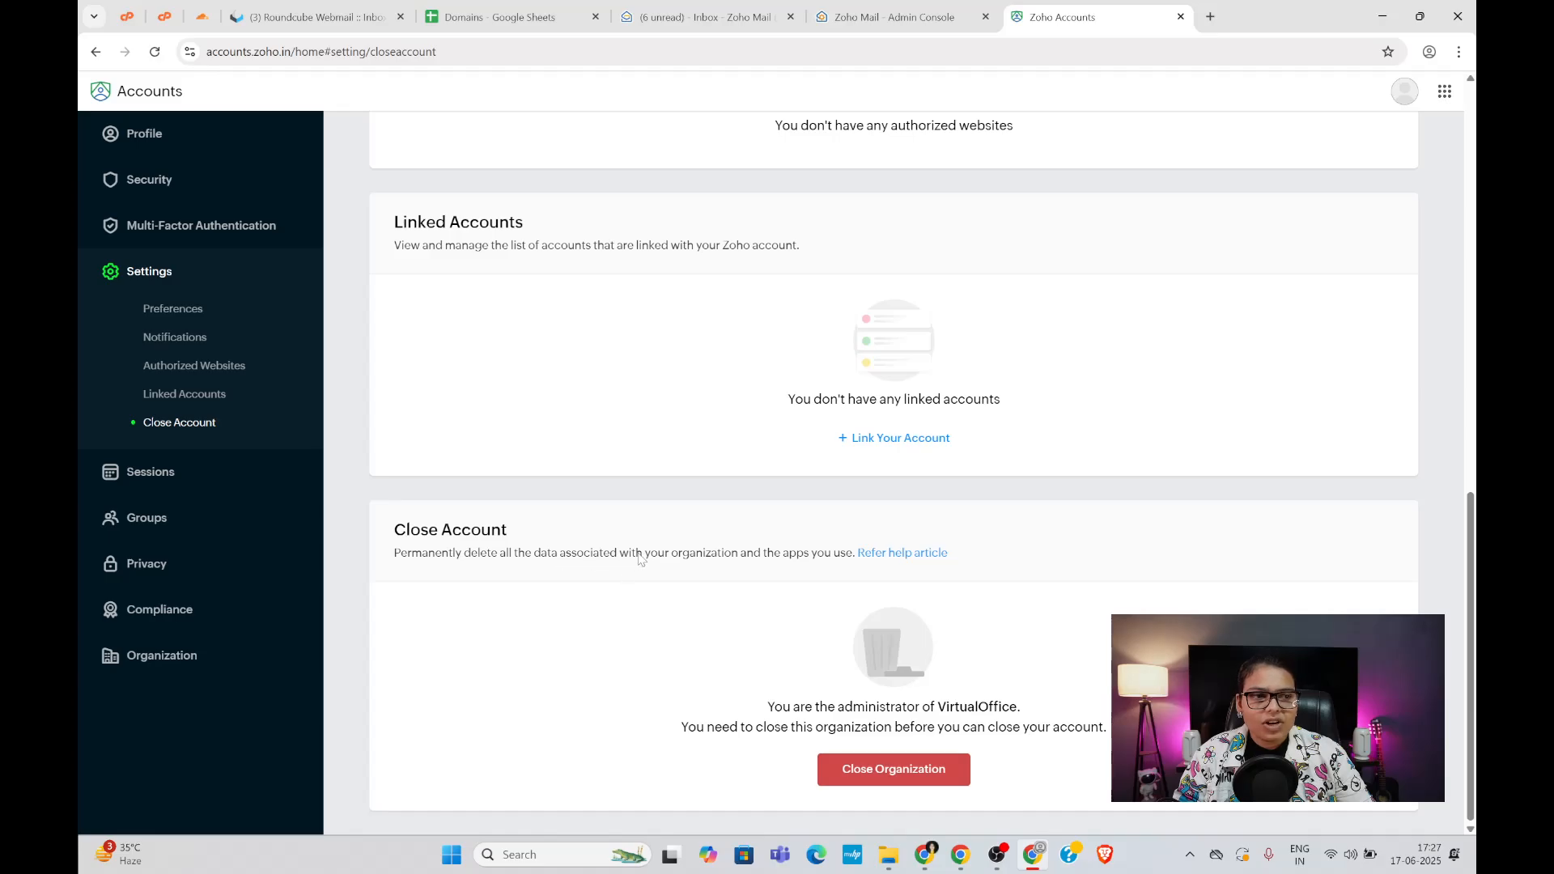
- Start closing the organization with the option Close organization & account and proceed through the stages to the final Close Organization form
click(886, 767)
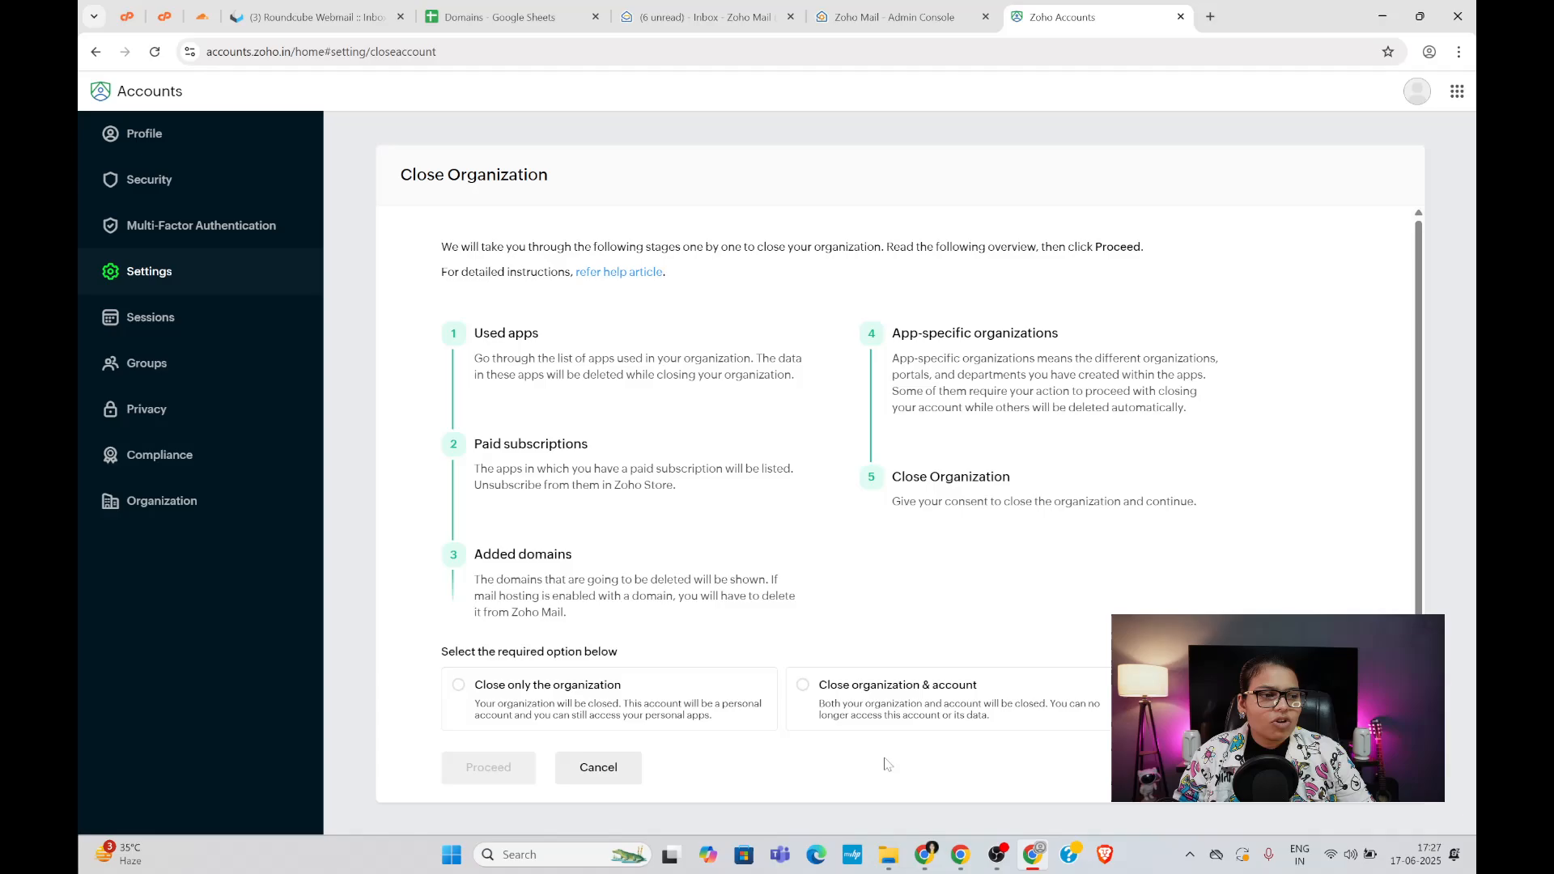
click(822, 692)
scroll(862, 627, down, 1)
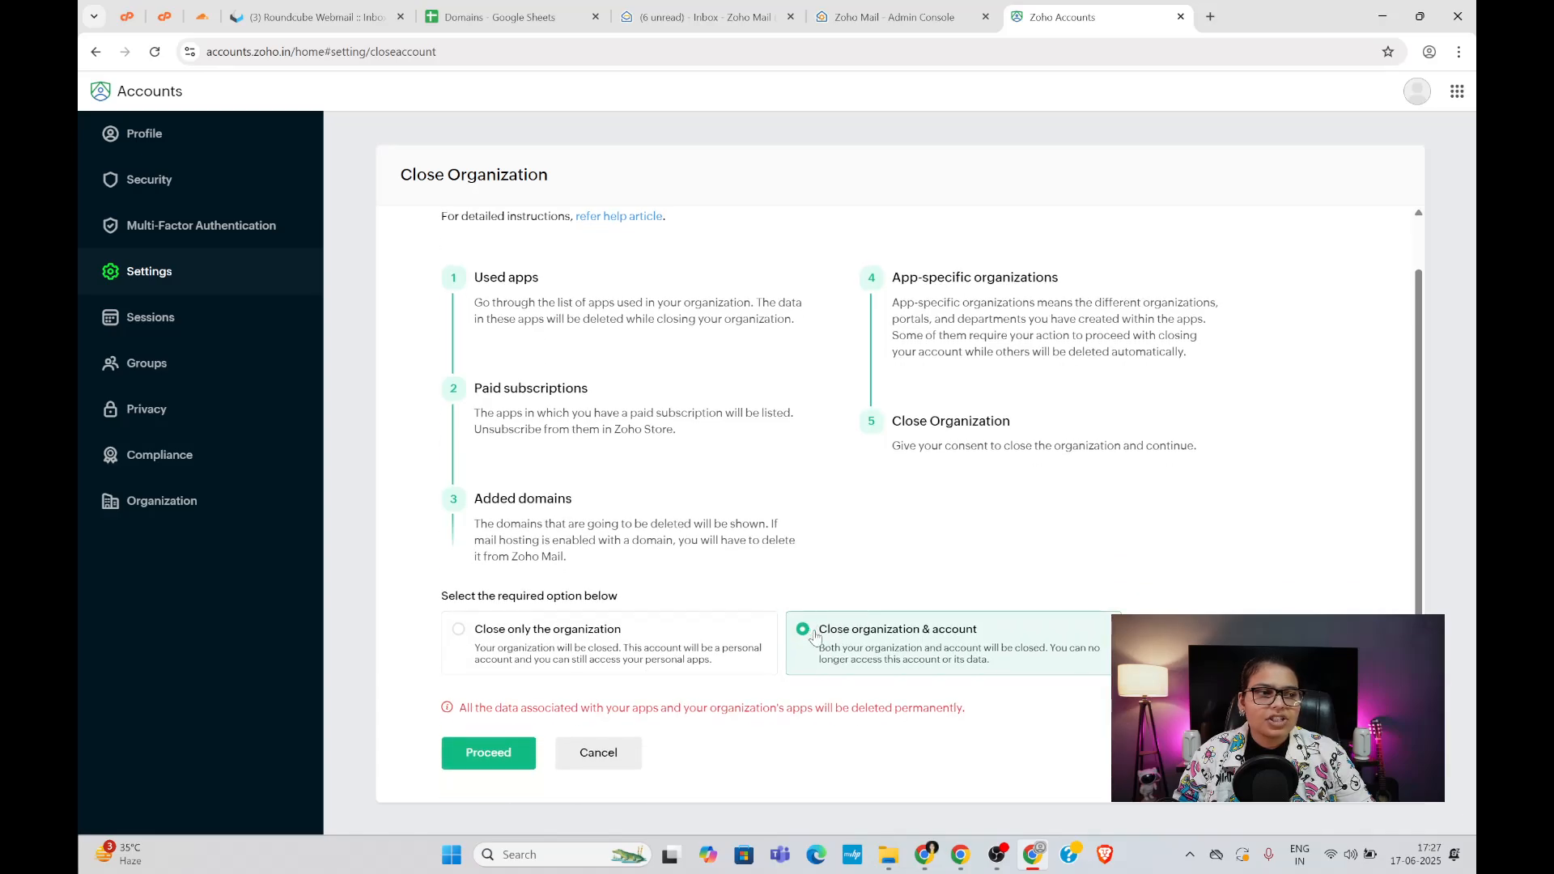
click(508, 755)
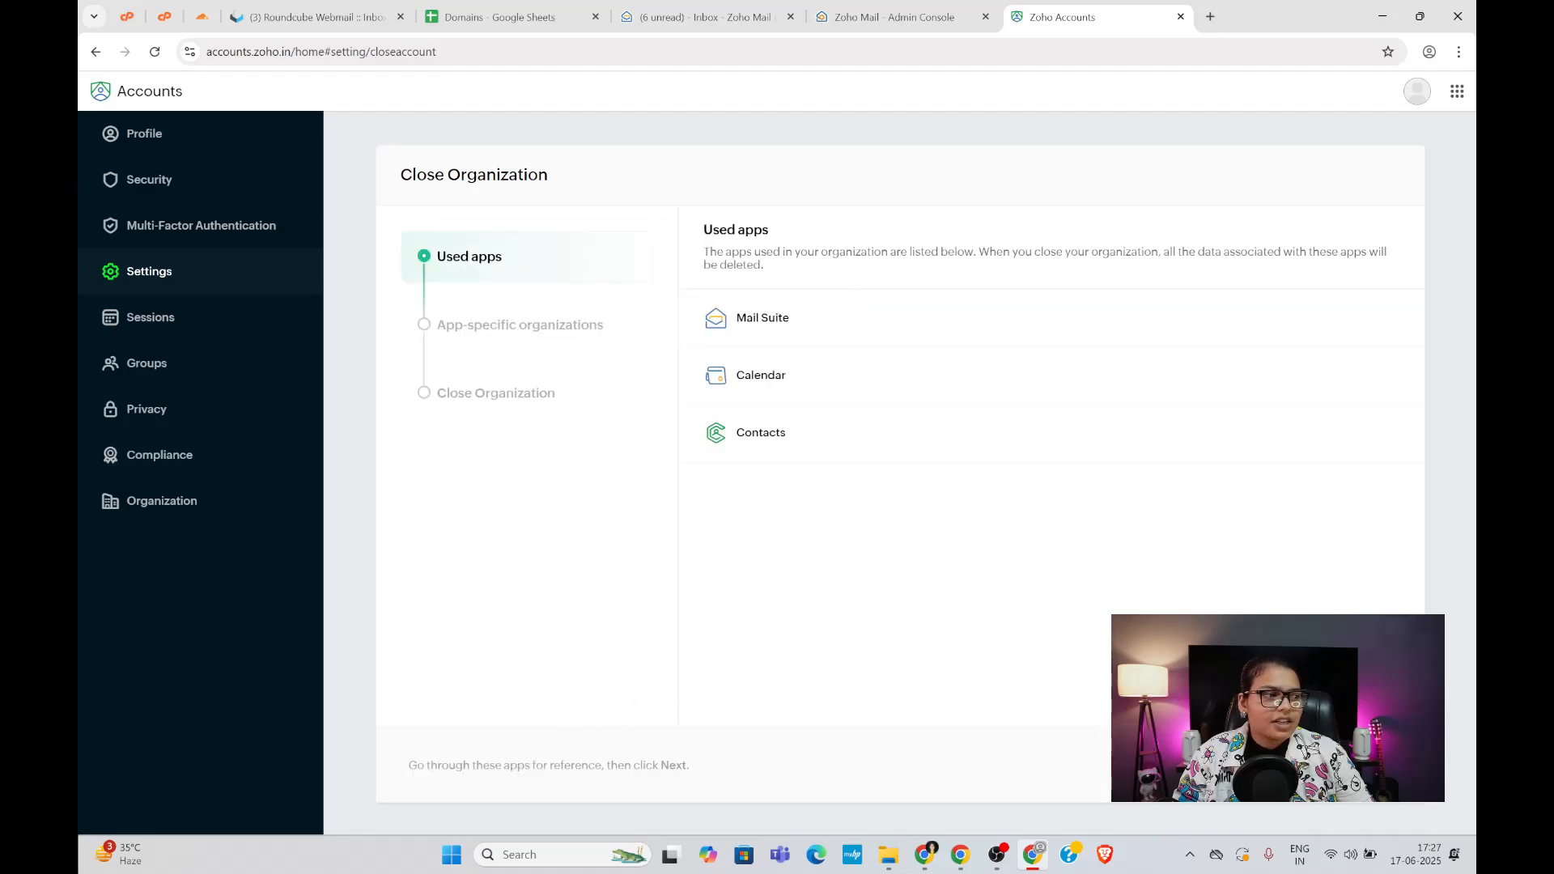
click(1366, 765)
click(1367, 764)
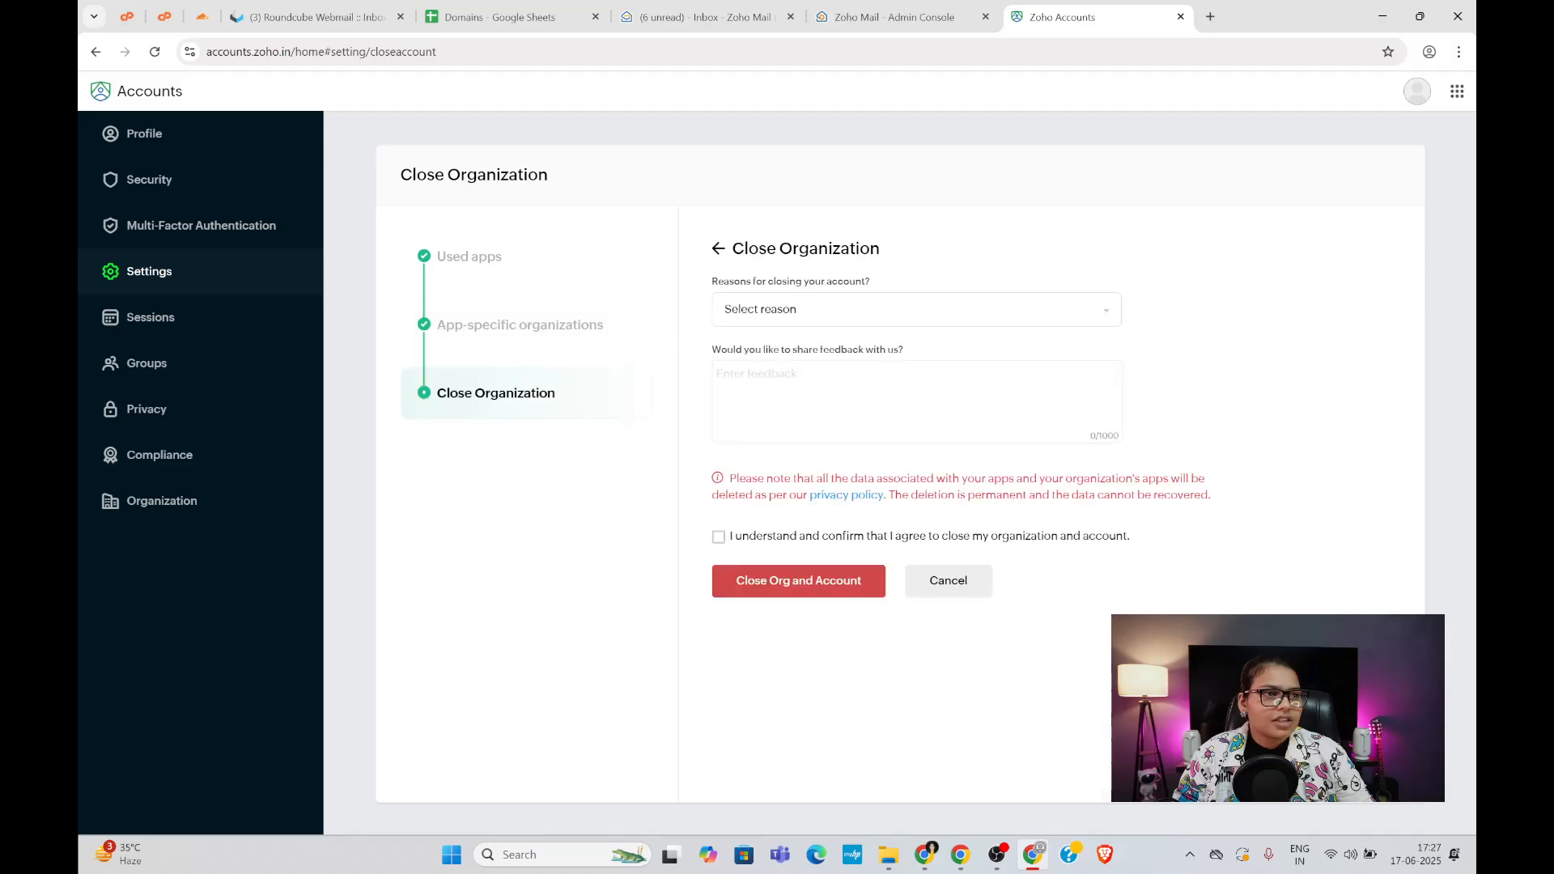
- Set the reason for closing the account to Account/organization created by mistake
click(794, 308)
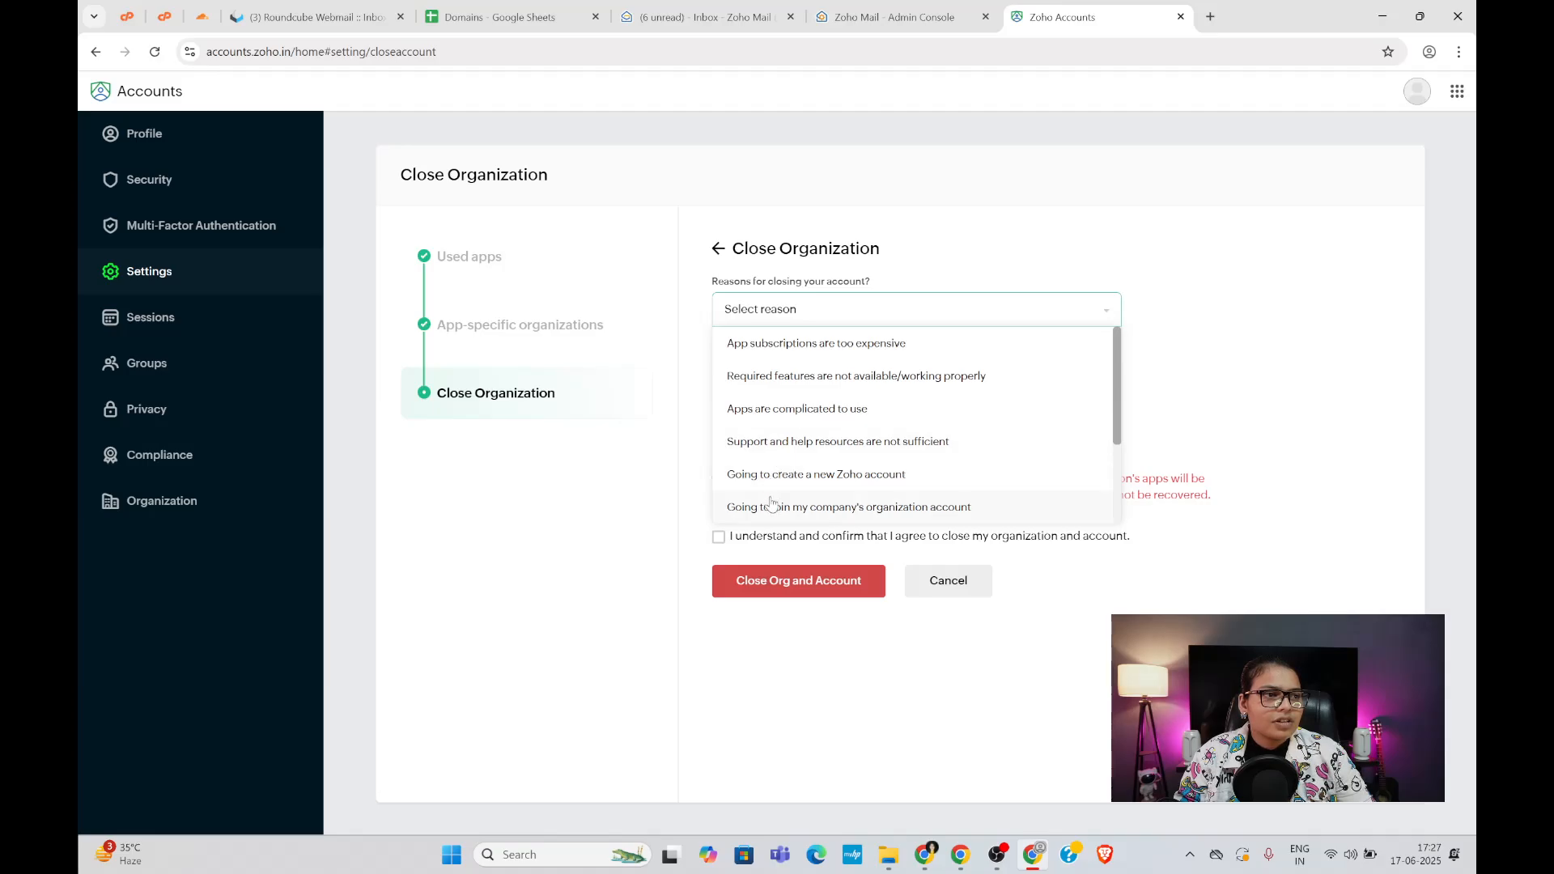
scroll(773, 497, down, 1)
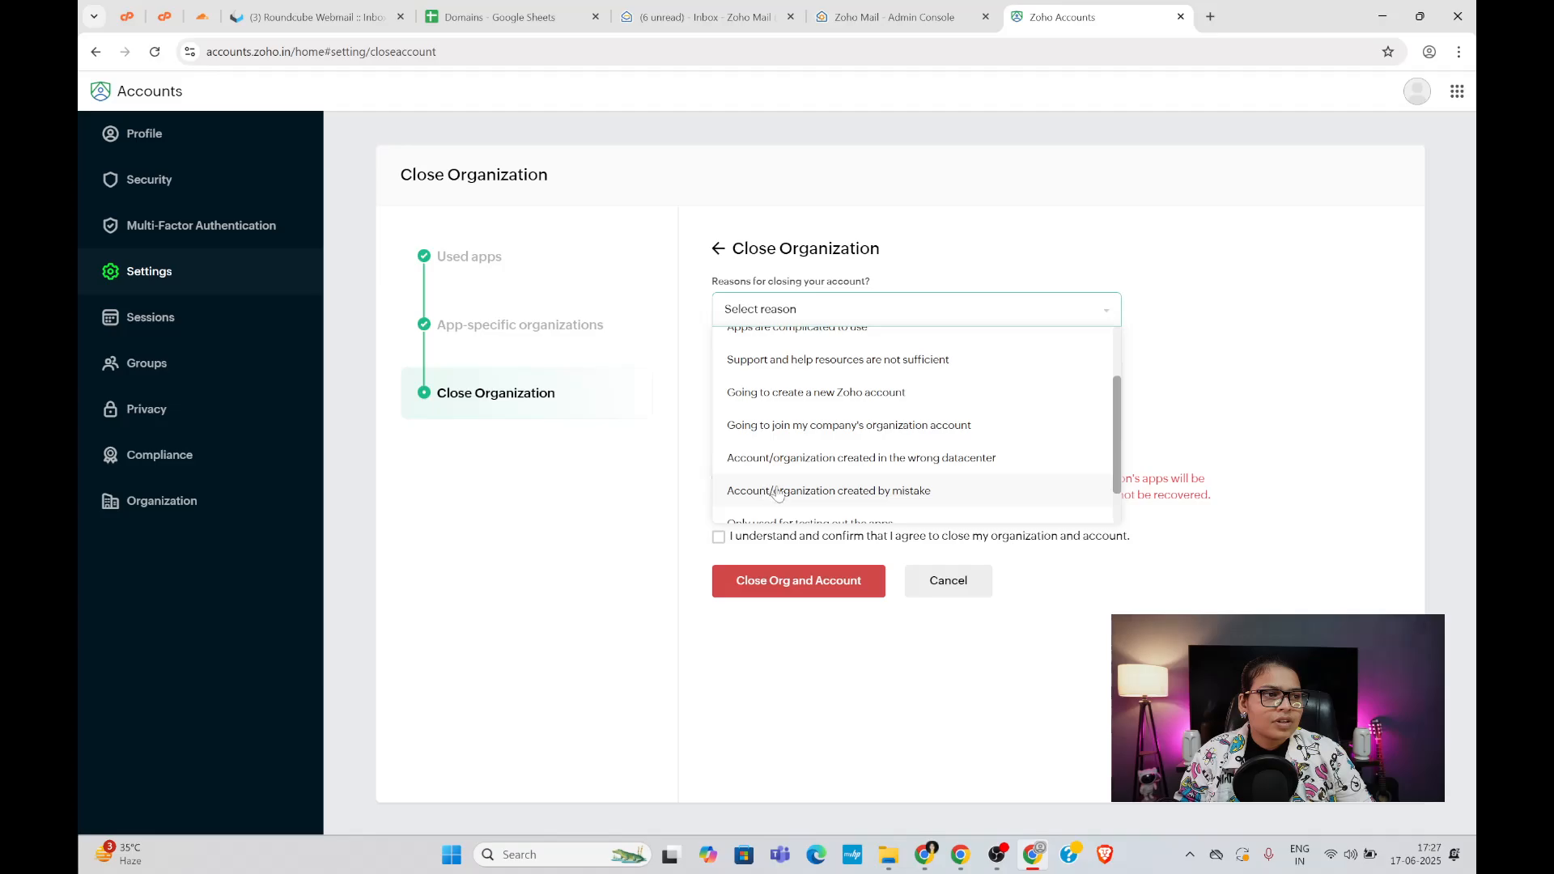
click(777, 491)
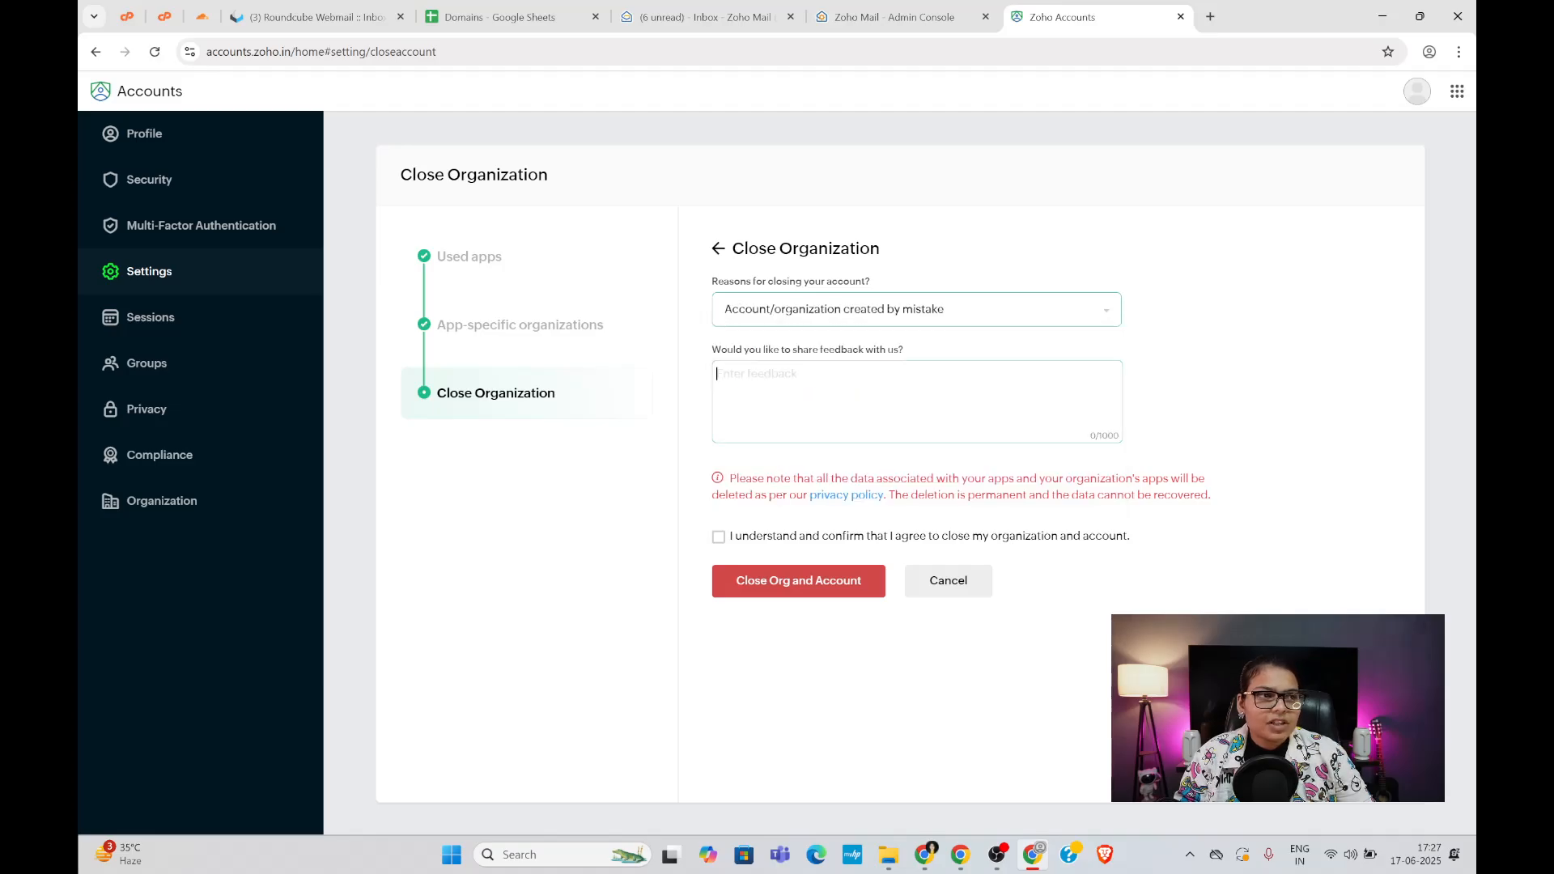
- Change the reason for closing the account to Only used for testing out the apps
click(793, 306)
scroll(781, 478, down, 1)
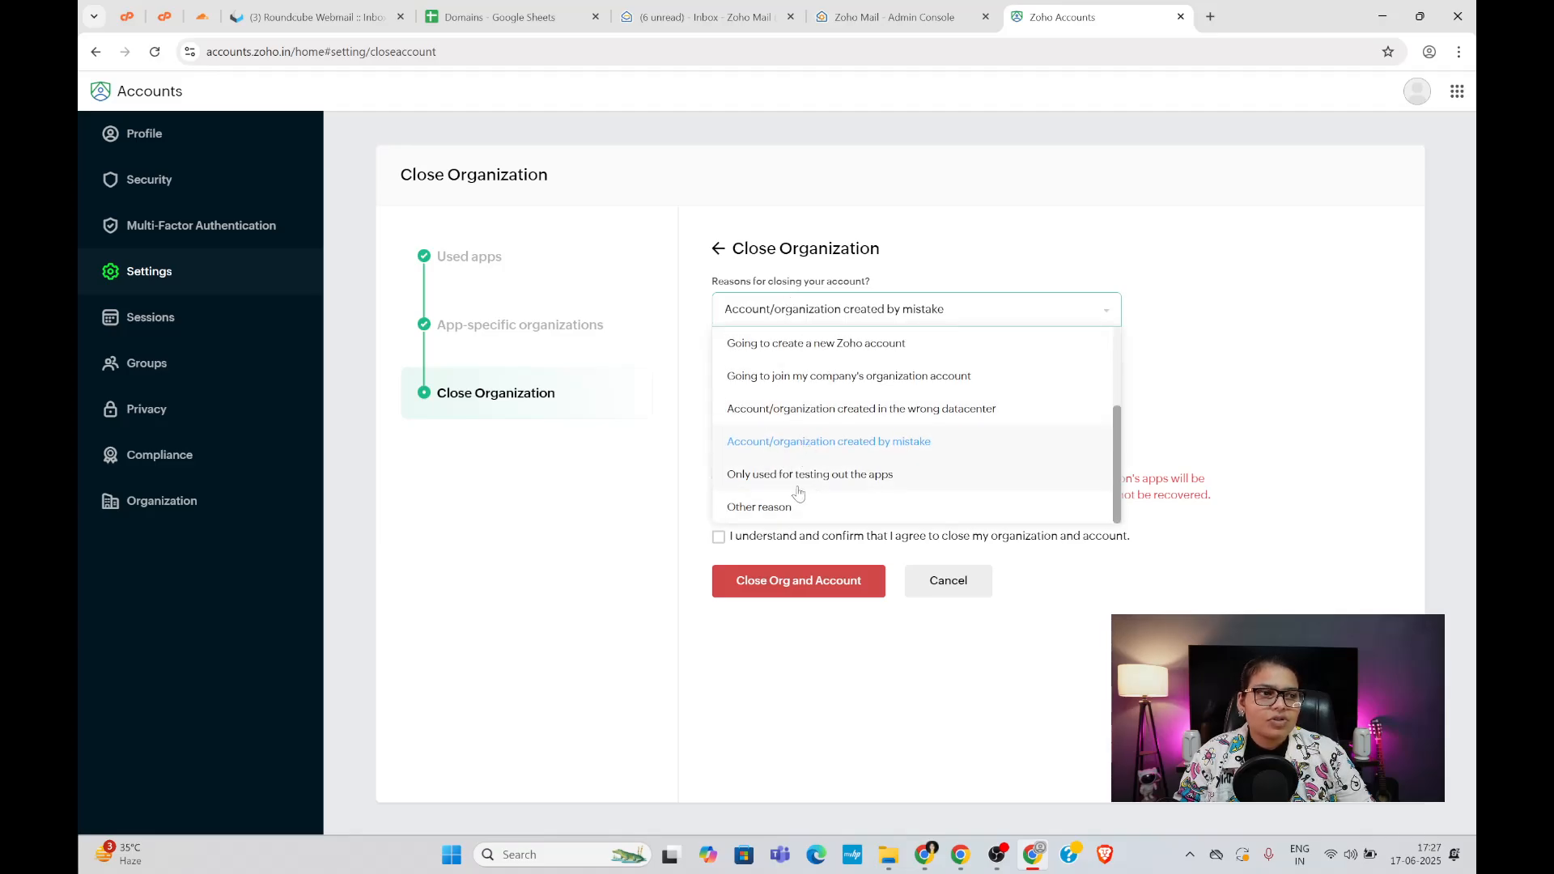
click(797, 486)
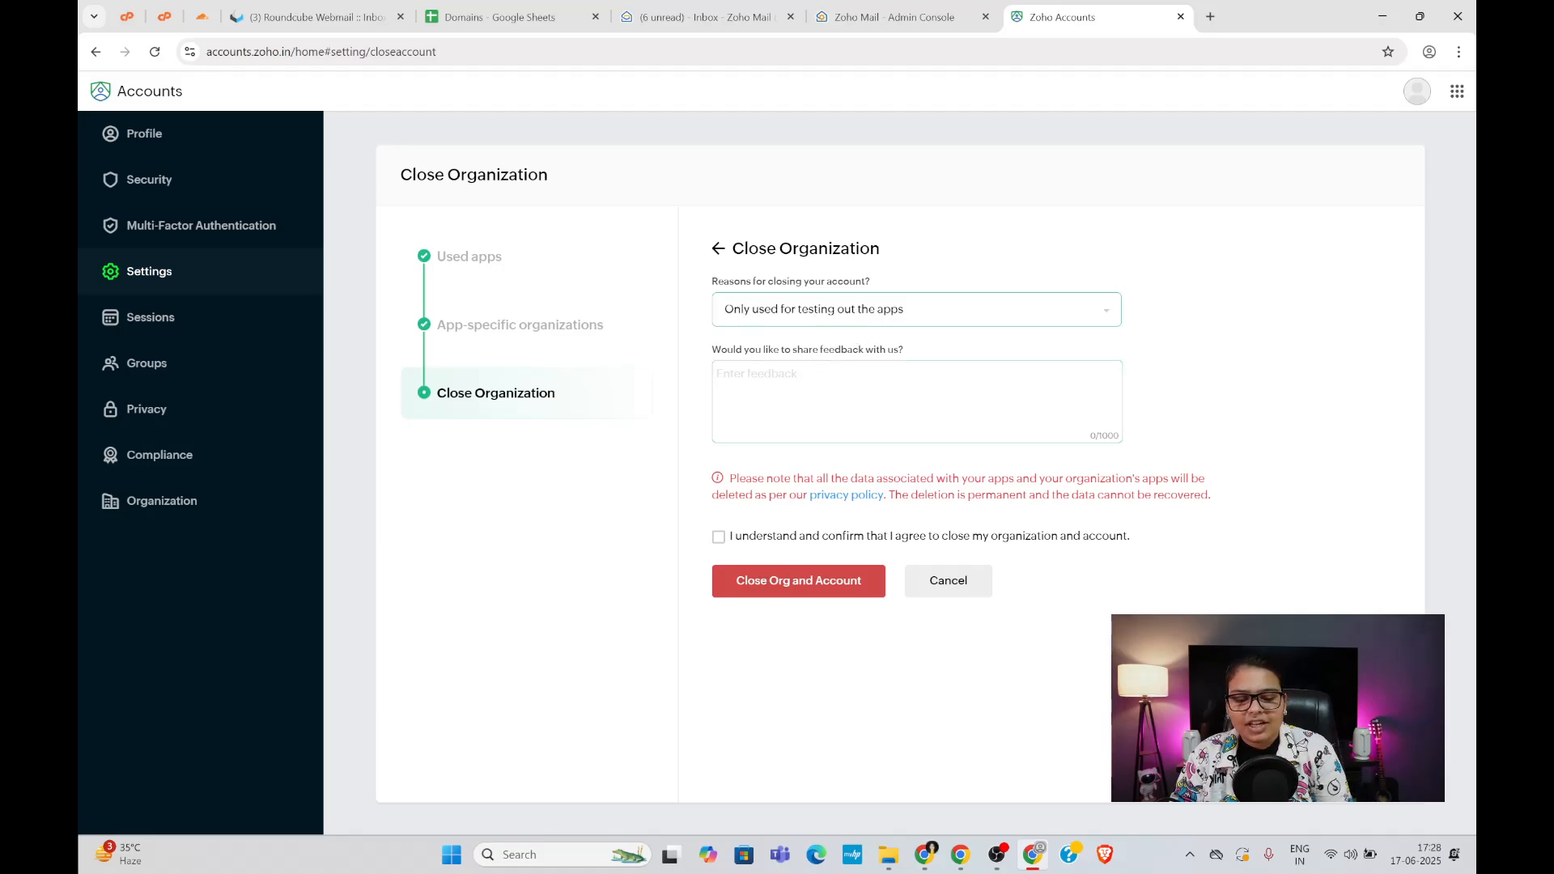
- Enter the closing feedback "I have created this for testing and now I want to disconnect this domain from zoho."
text(I have created this for testing and now I)
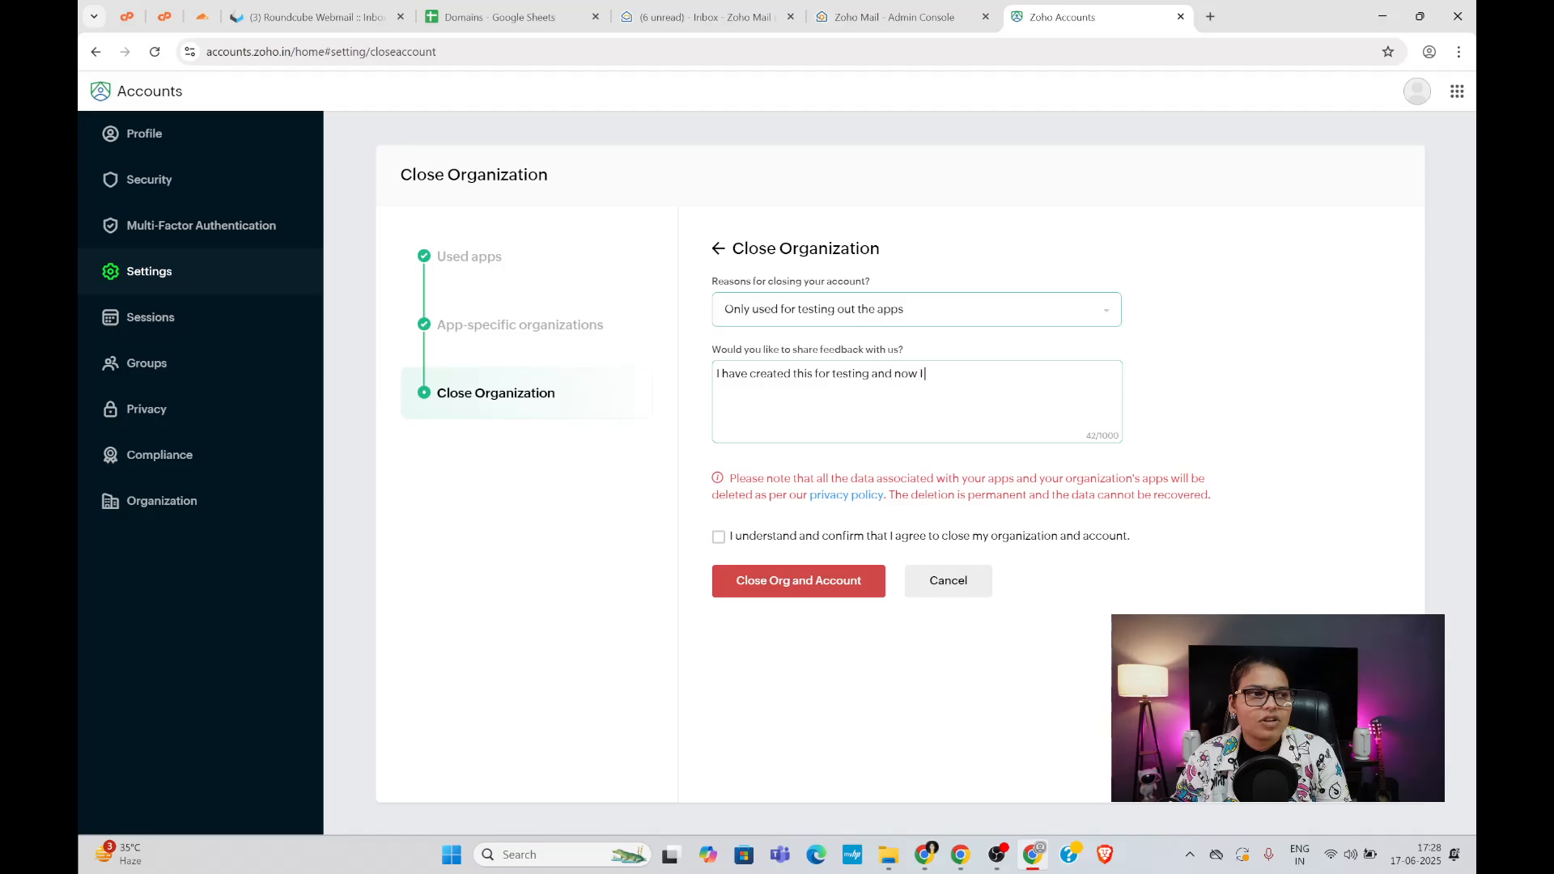
text(want to disconnect this doma)
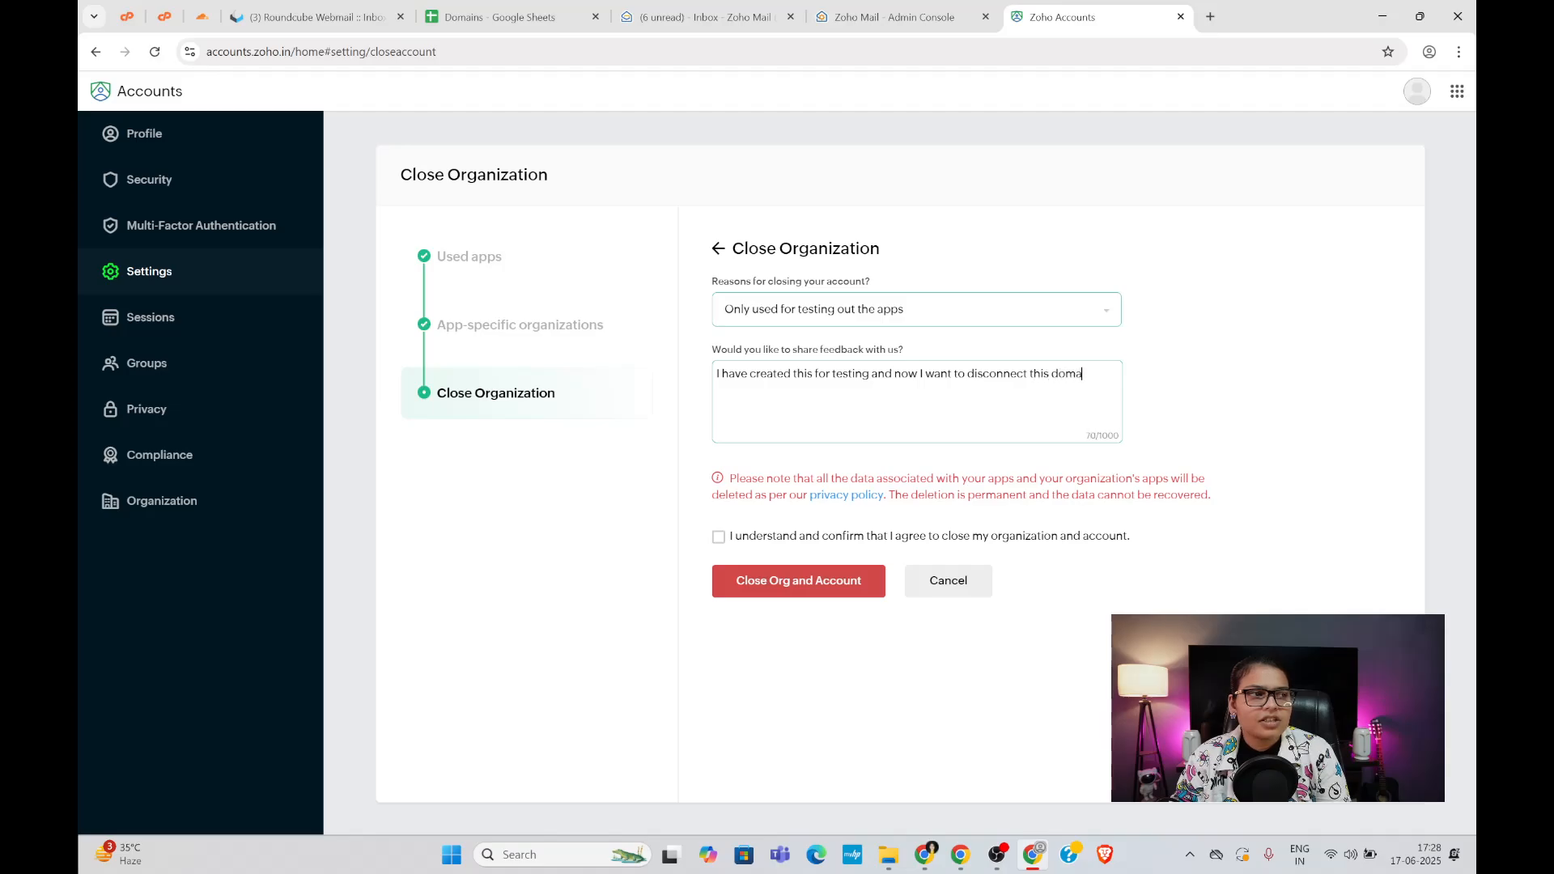
text(ins)
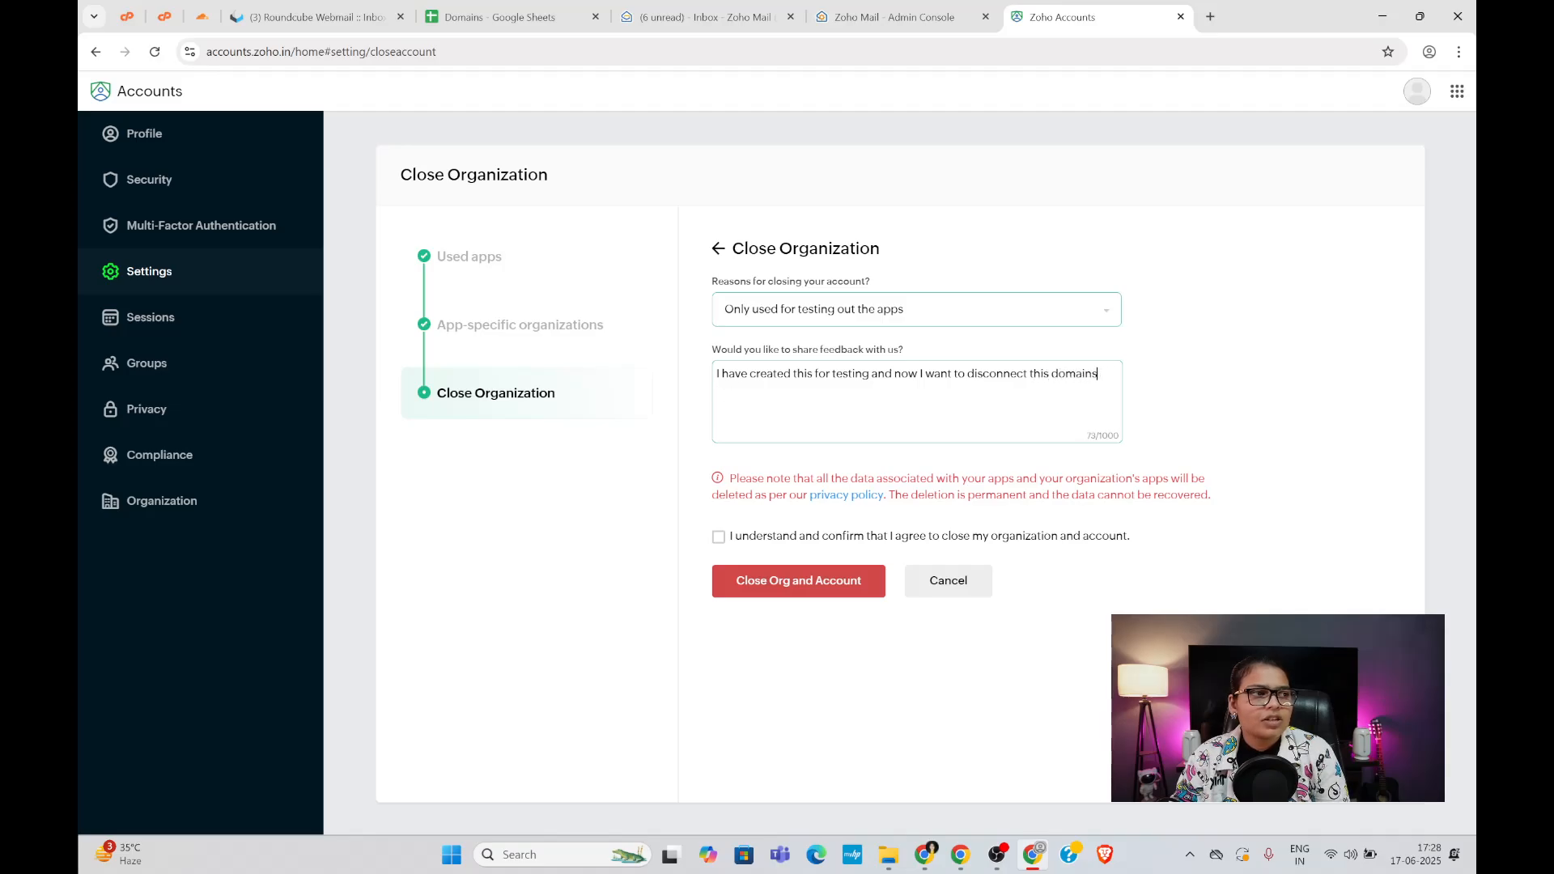
text( fr from zoho.)
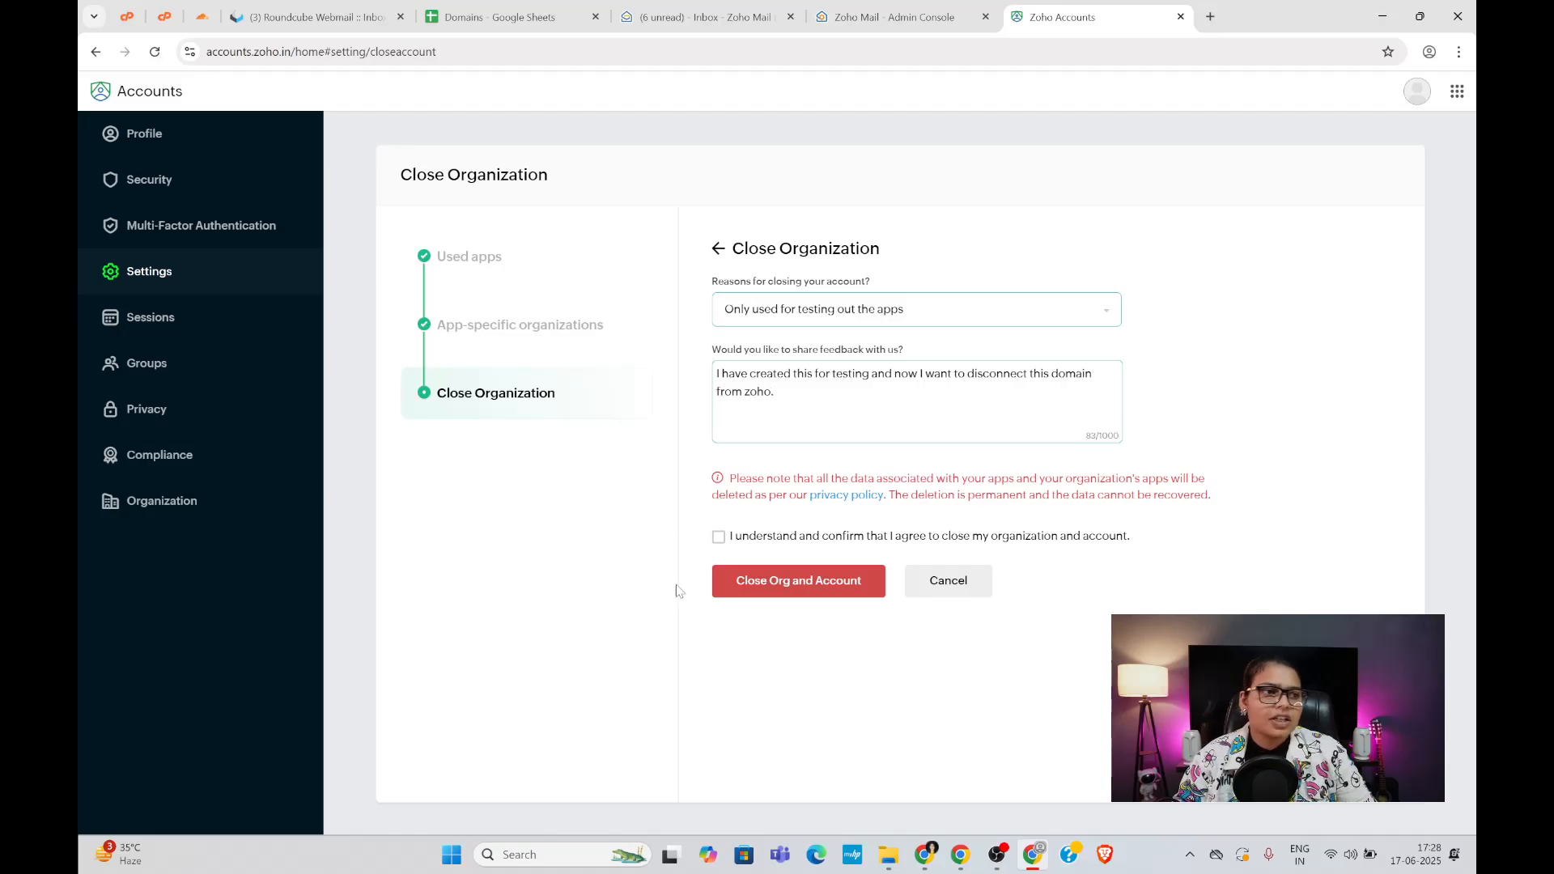
- Agree to the closure confirmation and close the organization and account, verifying identity with the account password
click(737, 540)
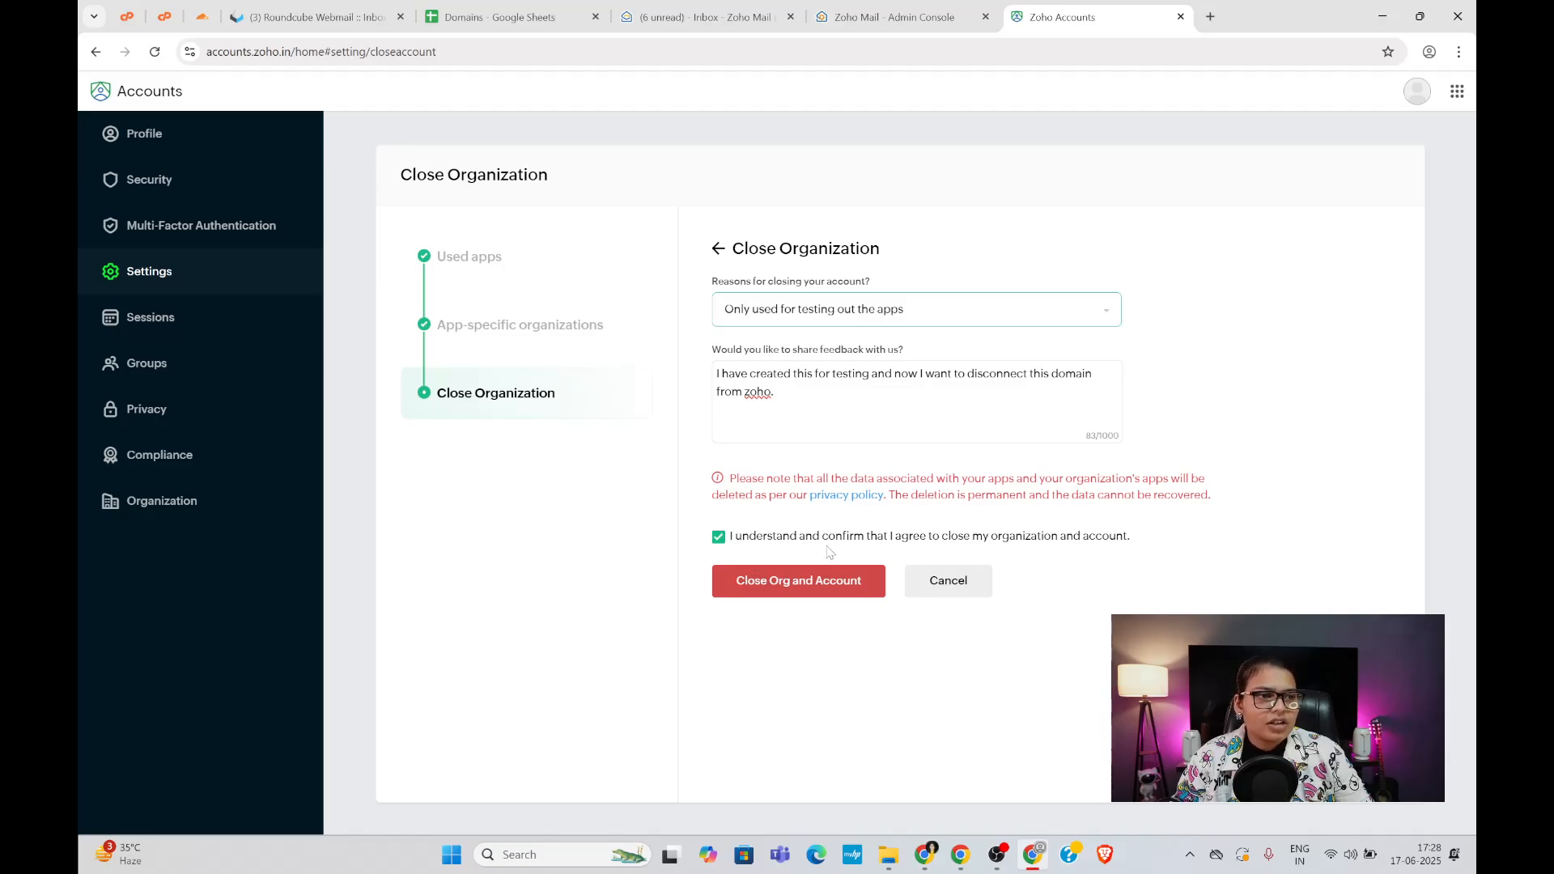
click(807, 582)
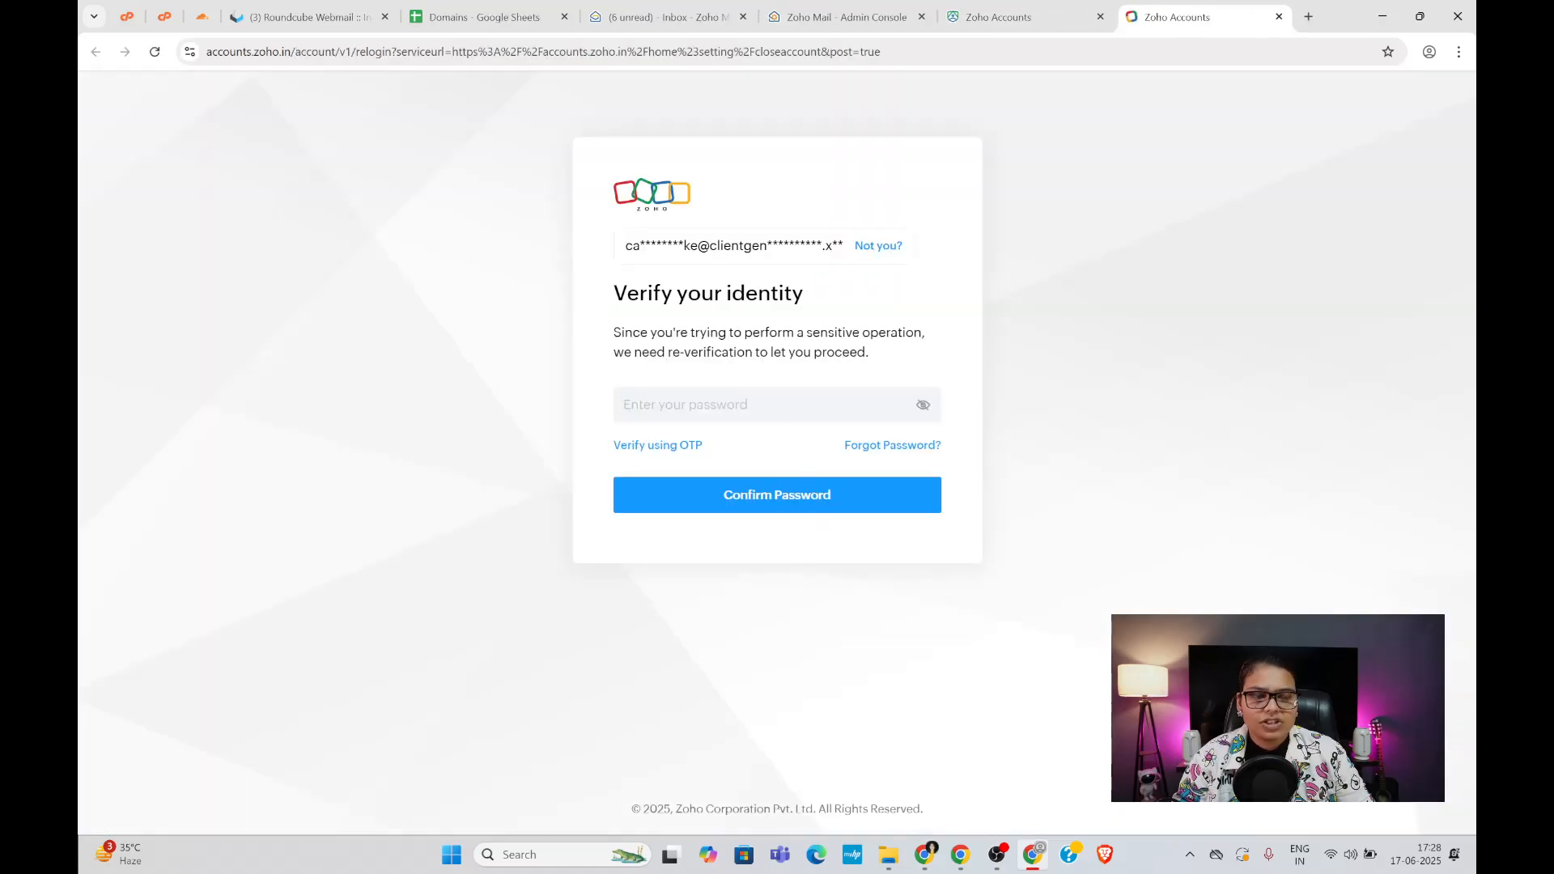
key(ctrl+v)
click(759, 496)
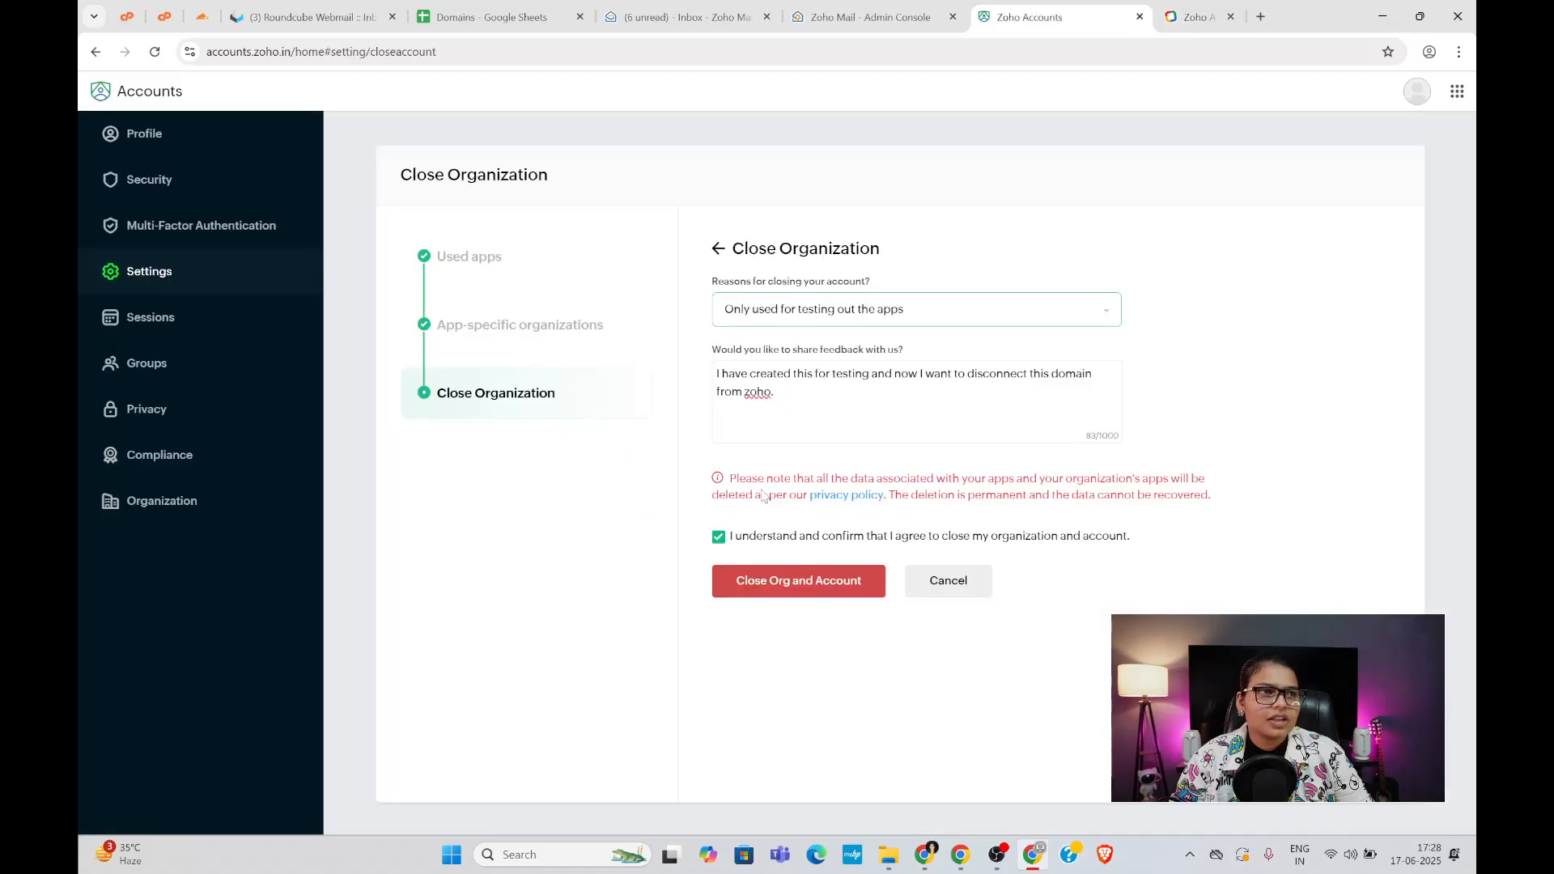
click(777, 576)
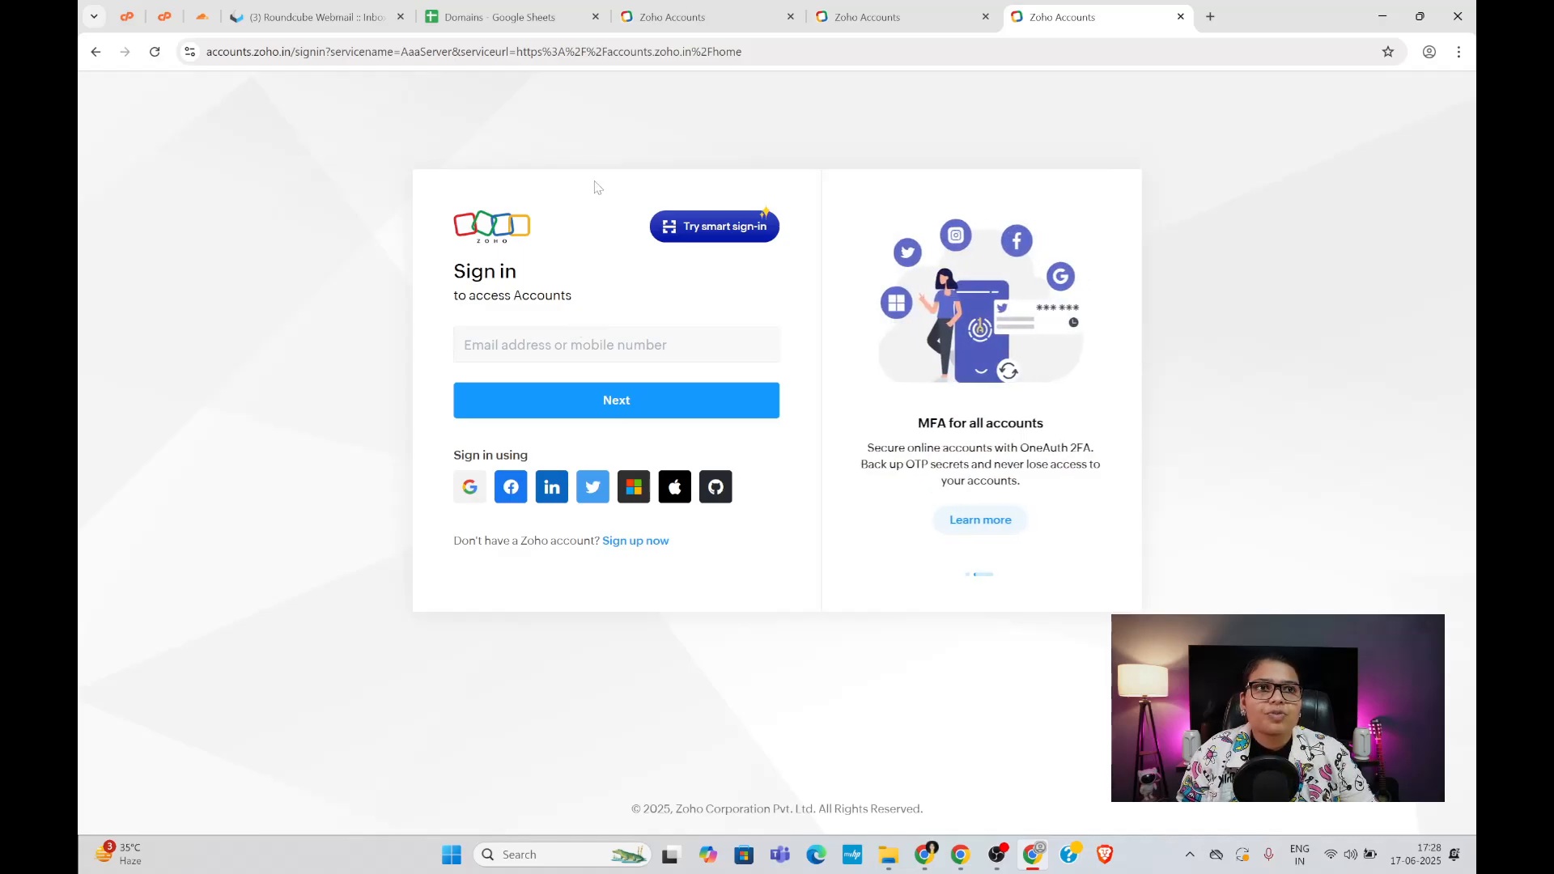
- Try to sign in to Zoho Accounts with the e-mail address copied from the Username column of the Domains sheet
click(493, 16)
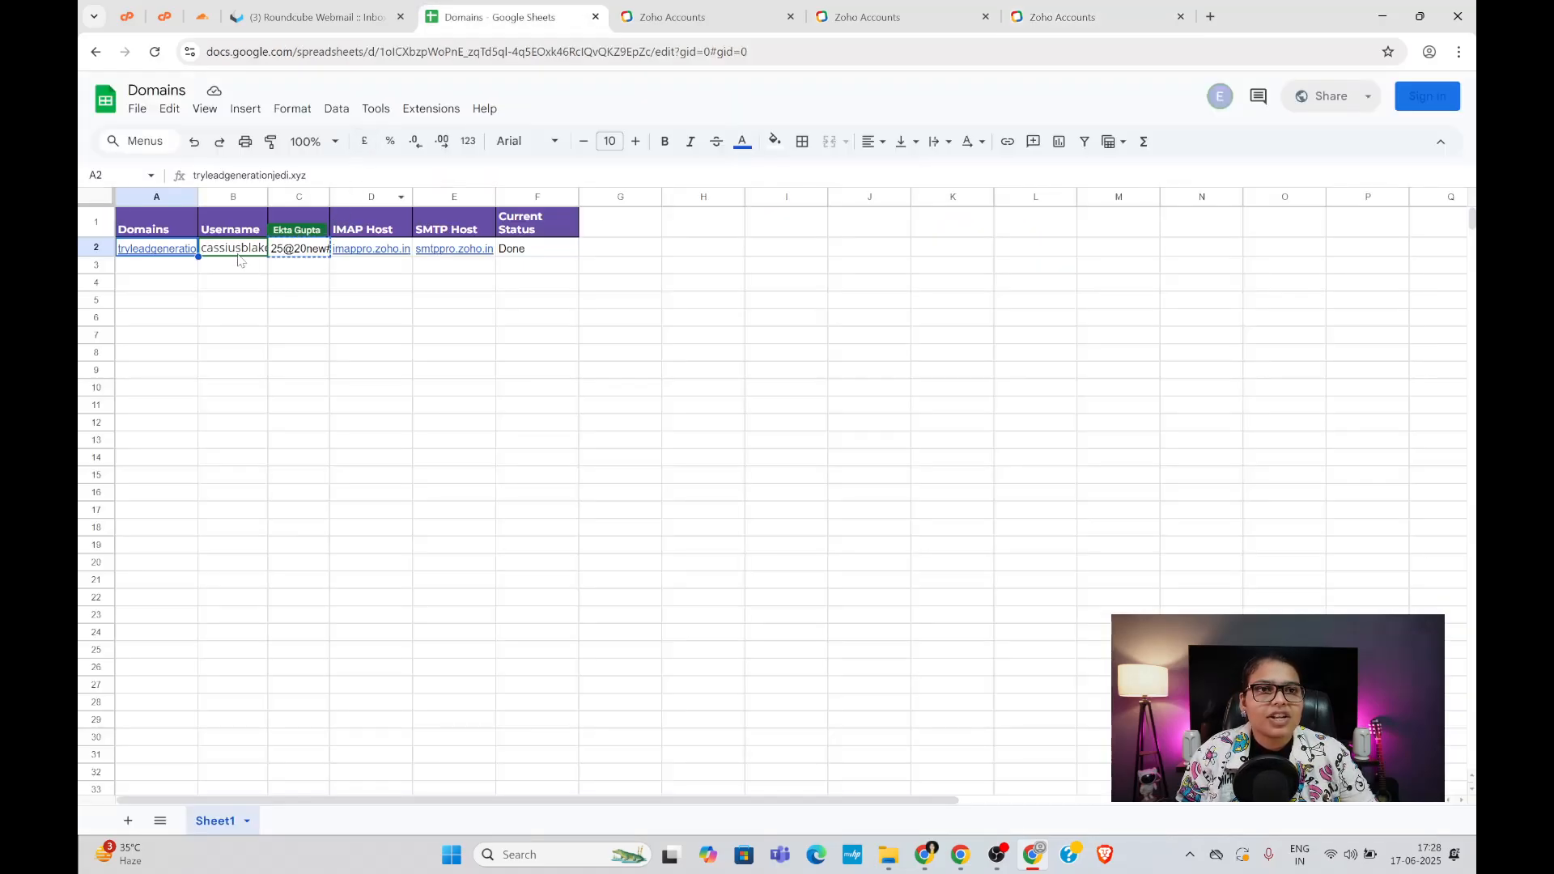
click(240, 252)
key(ctrl+c)
click(1135, 10)
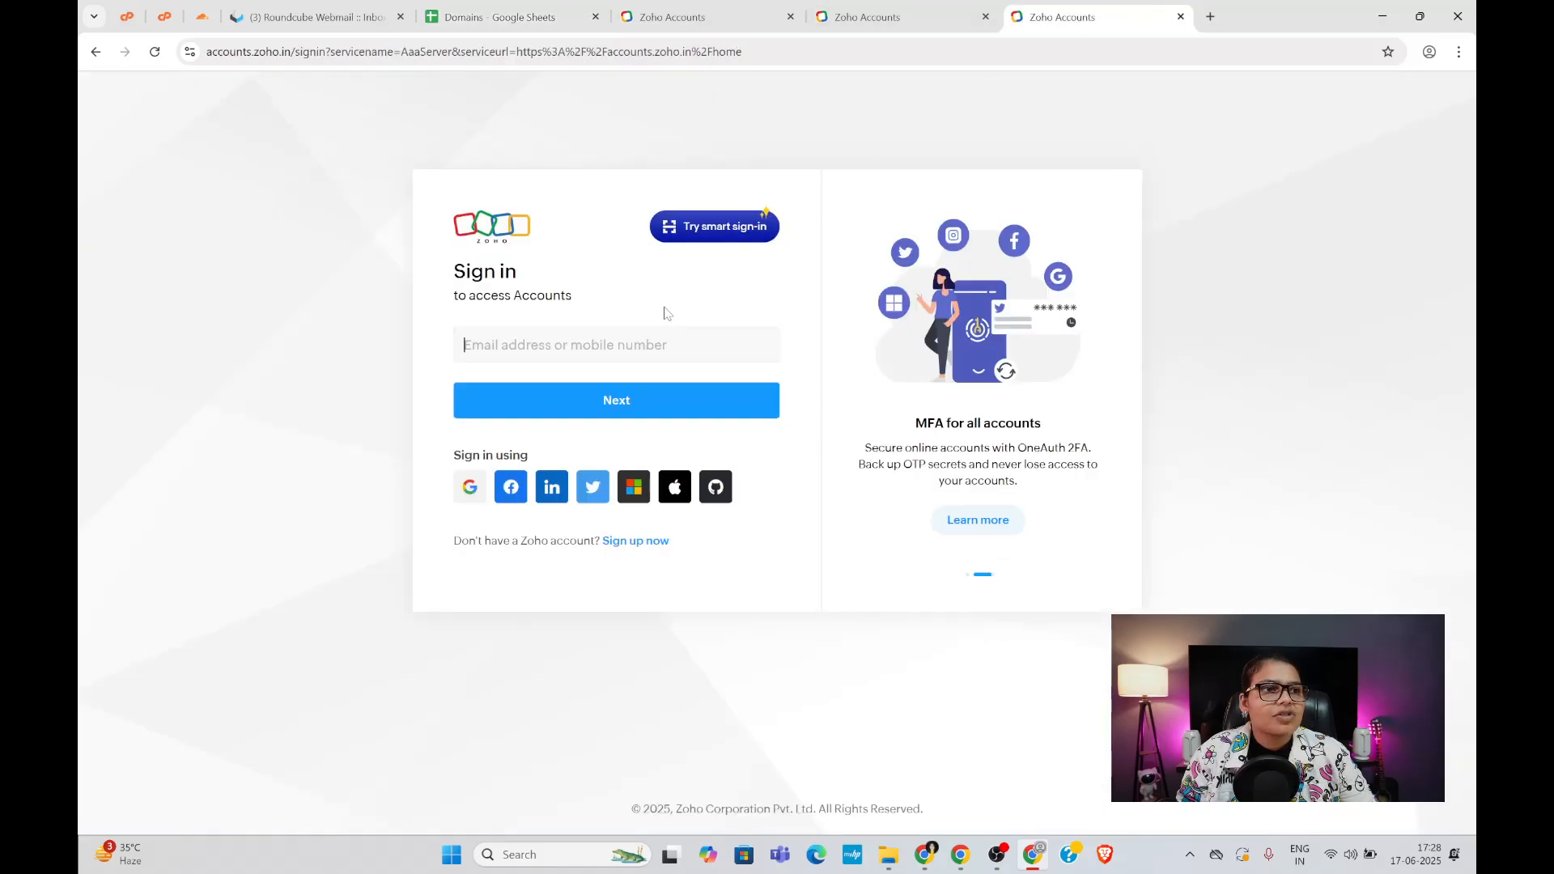
key(ctrl+v)
click(630, 398)
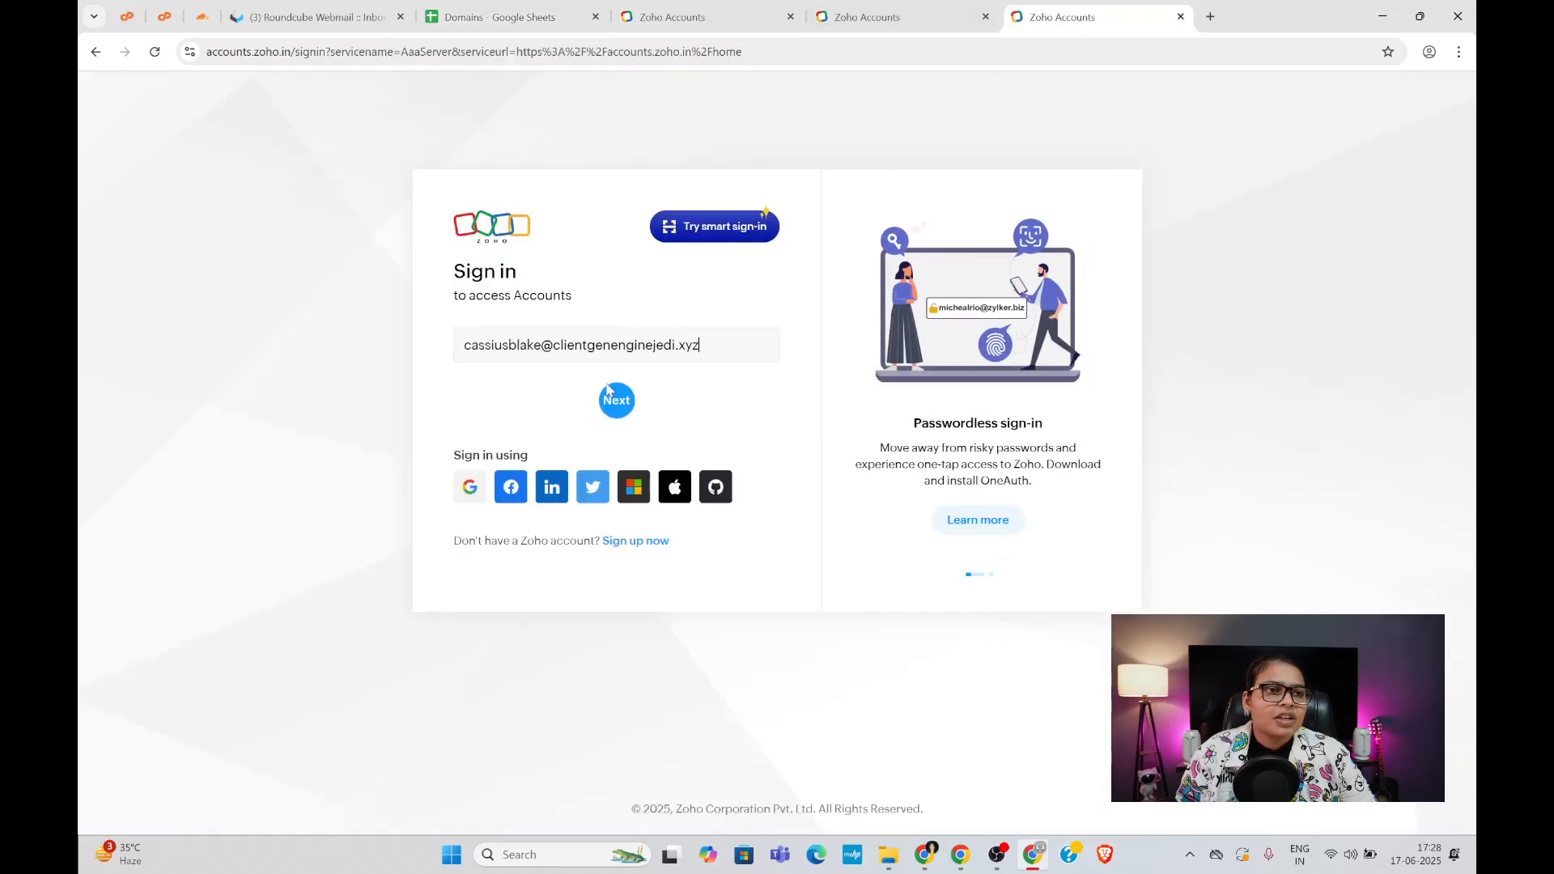
- Switch to Roundcube Webmail and refresh the inbox to check for new messages from Zoho
click(312, 17)
click(630, 106)
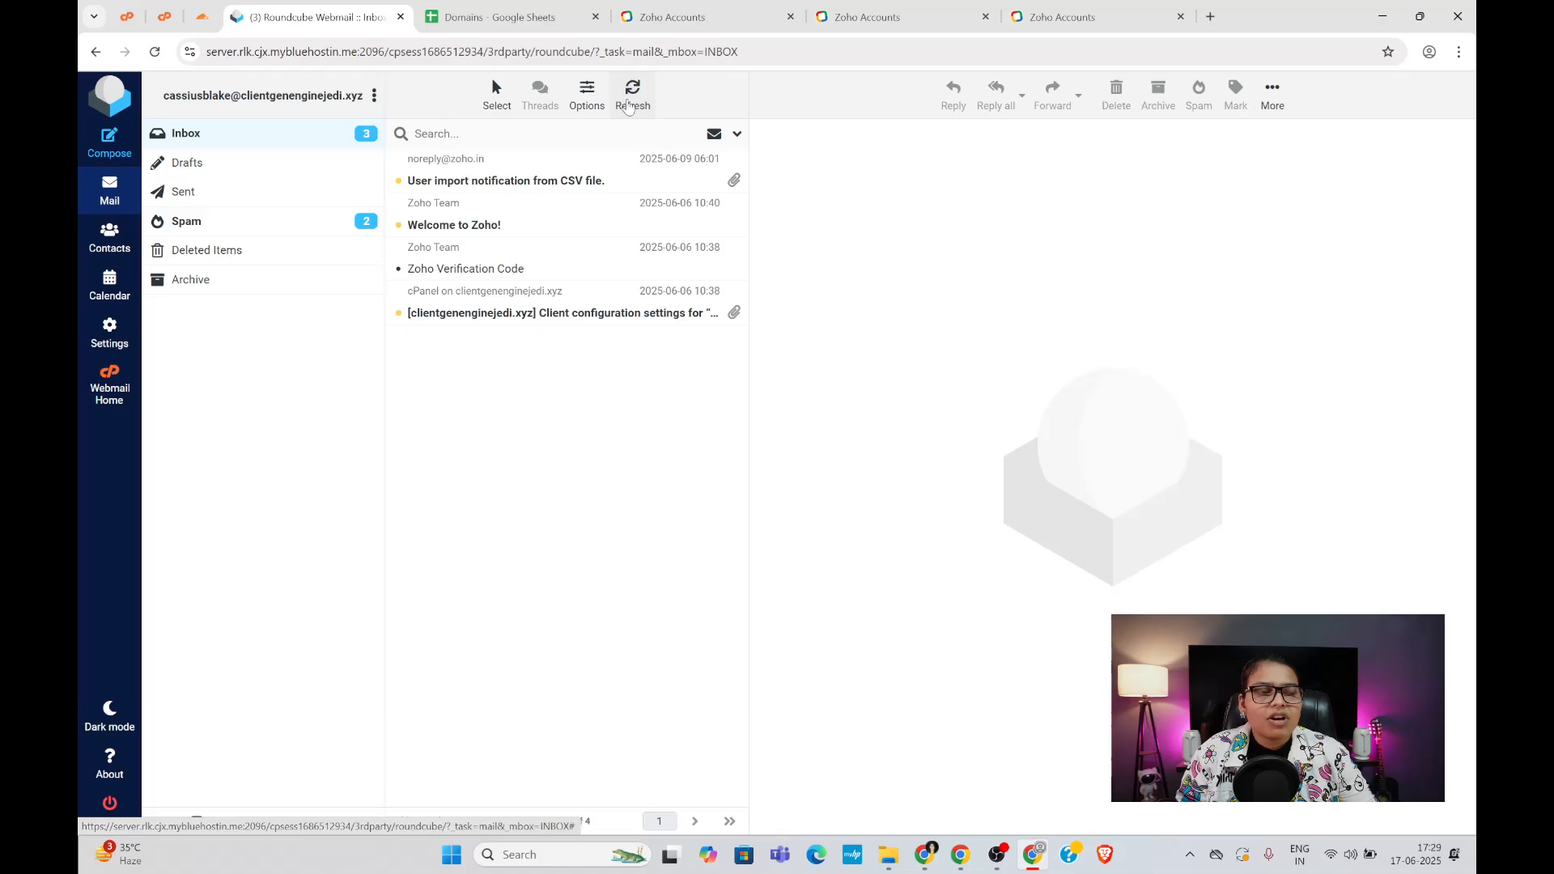
click(628, 108)
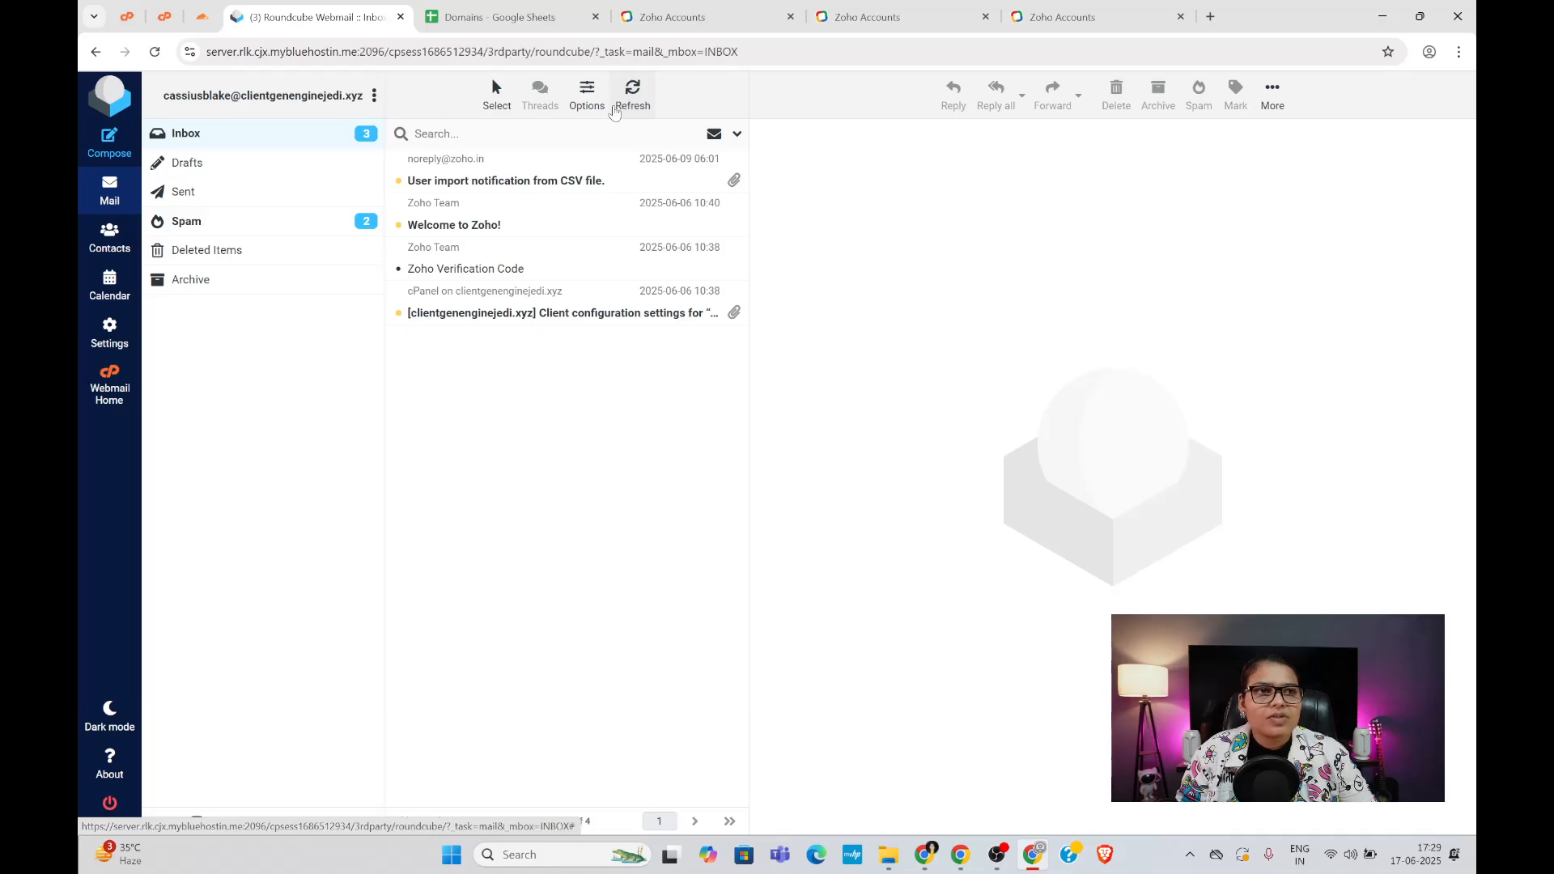
click(622, 107)
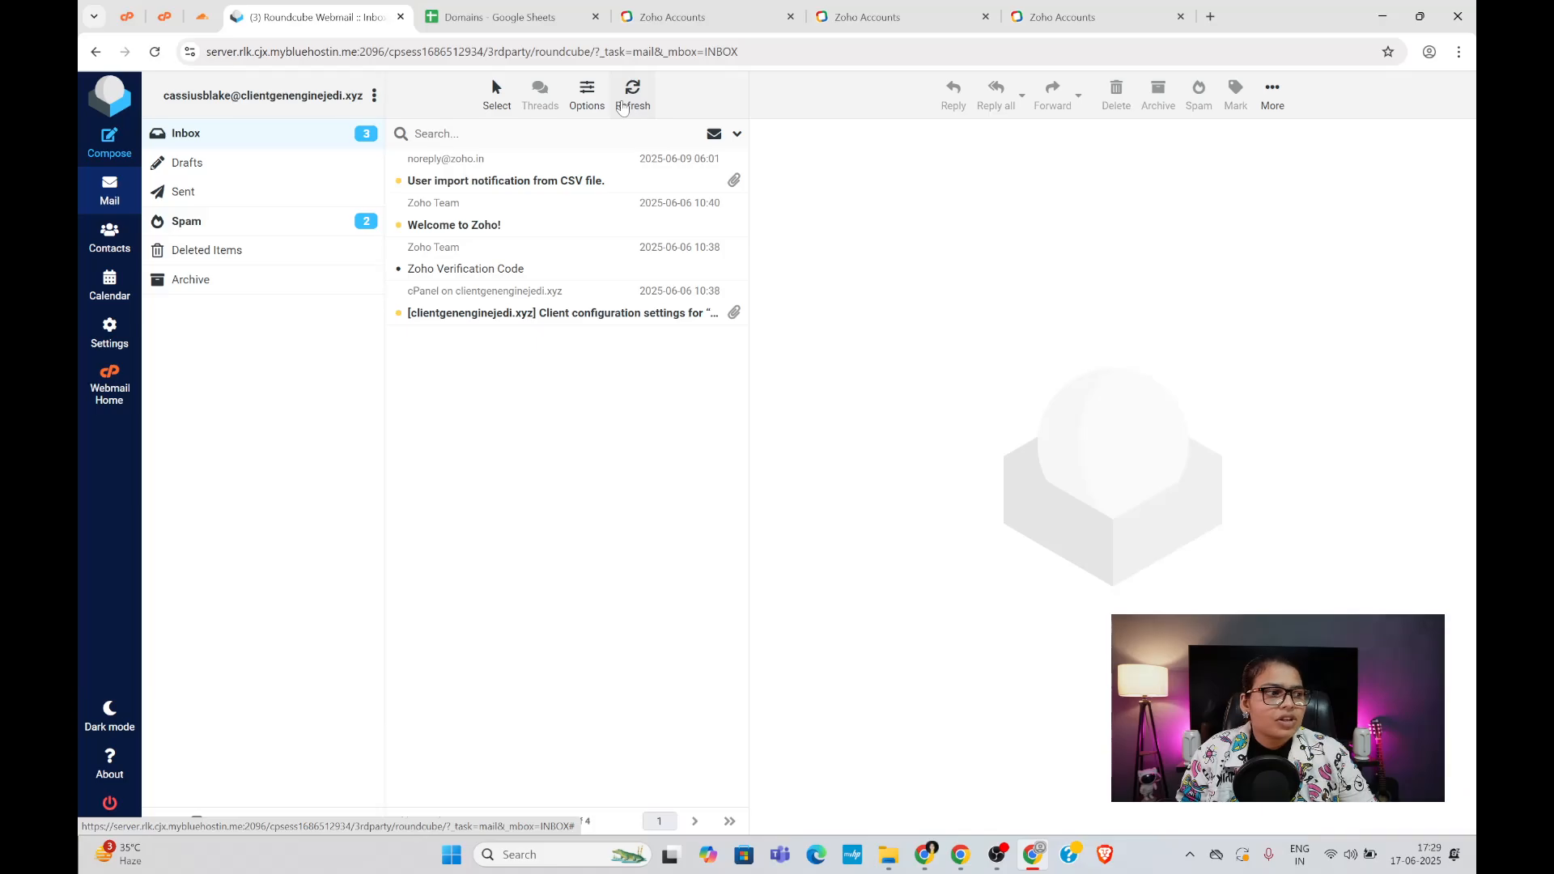
- Examine the deleted time in the Spam message "Email address deleted from your account" and return to the inbox
click(324, 223)
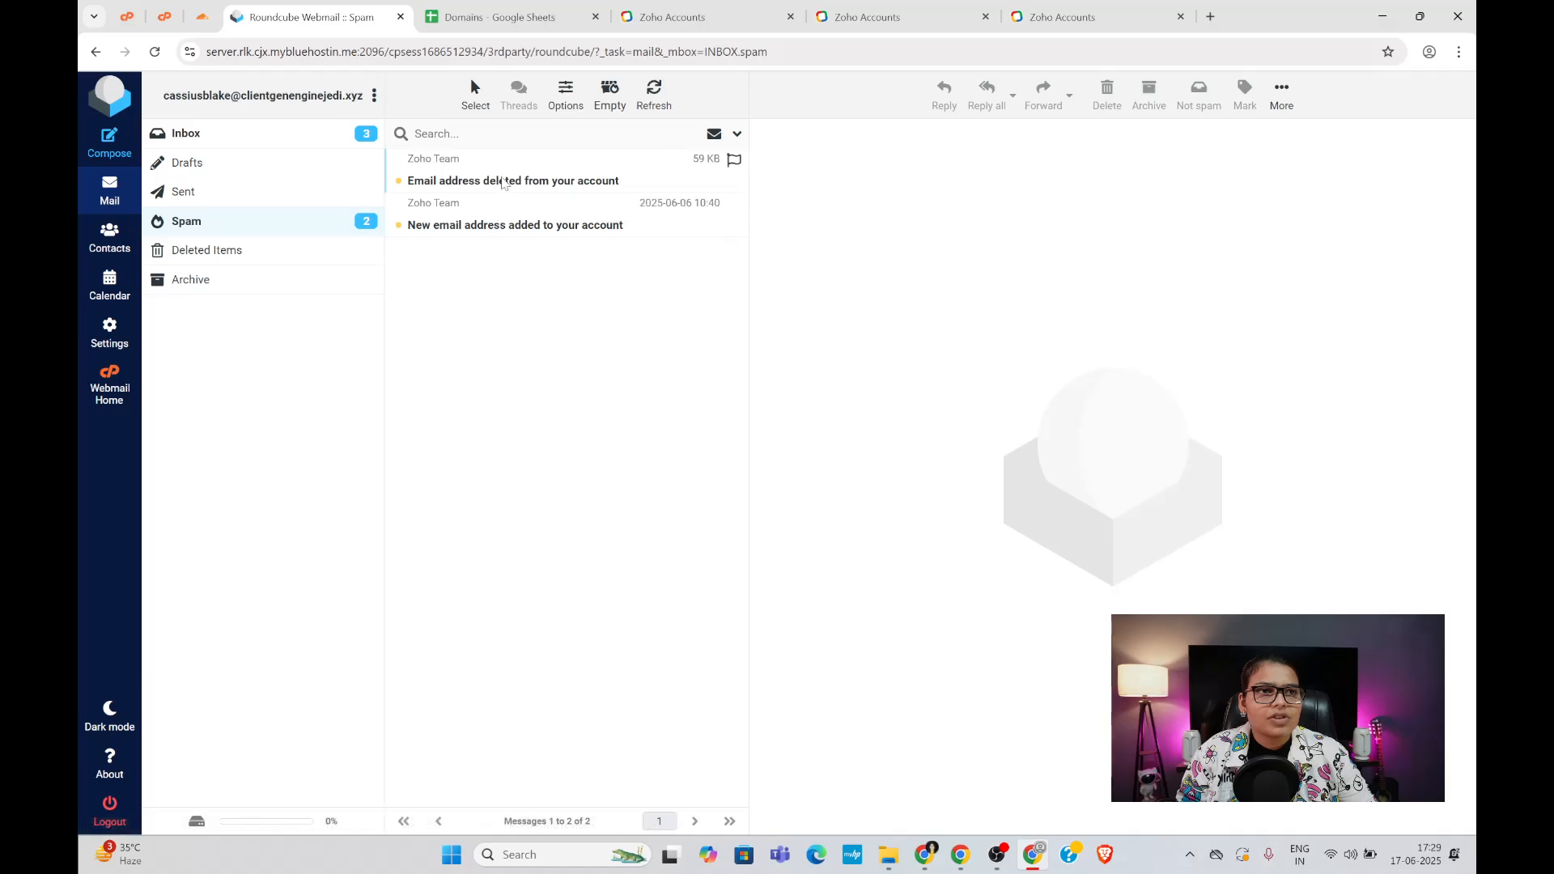
click(503, 187)
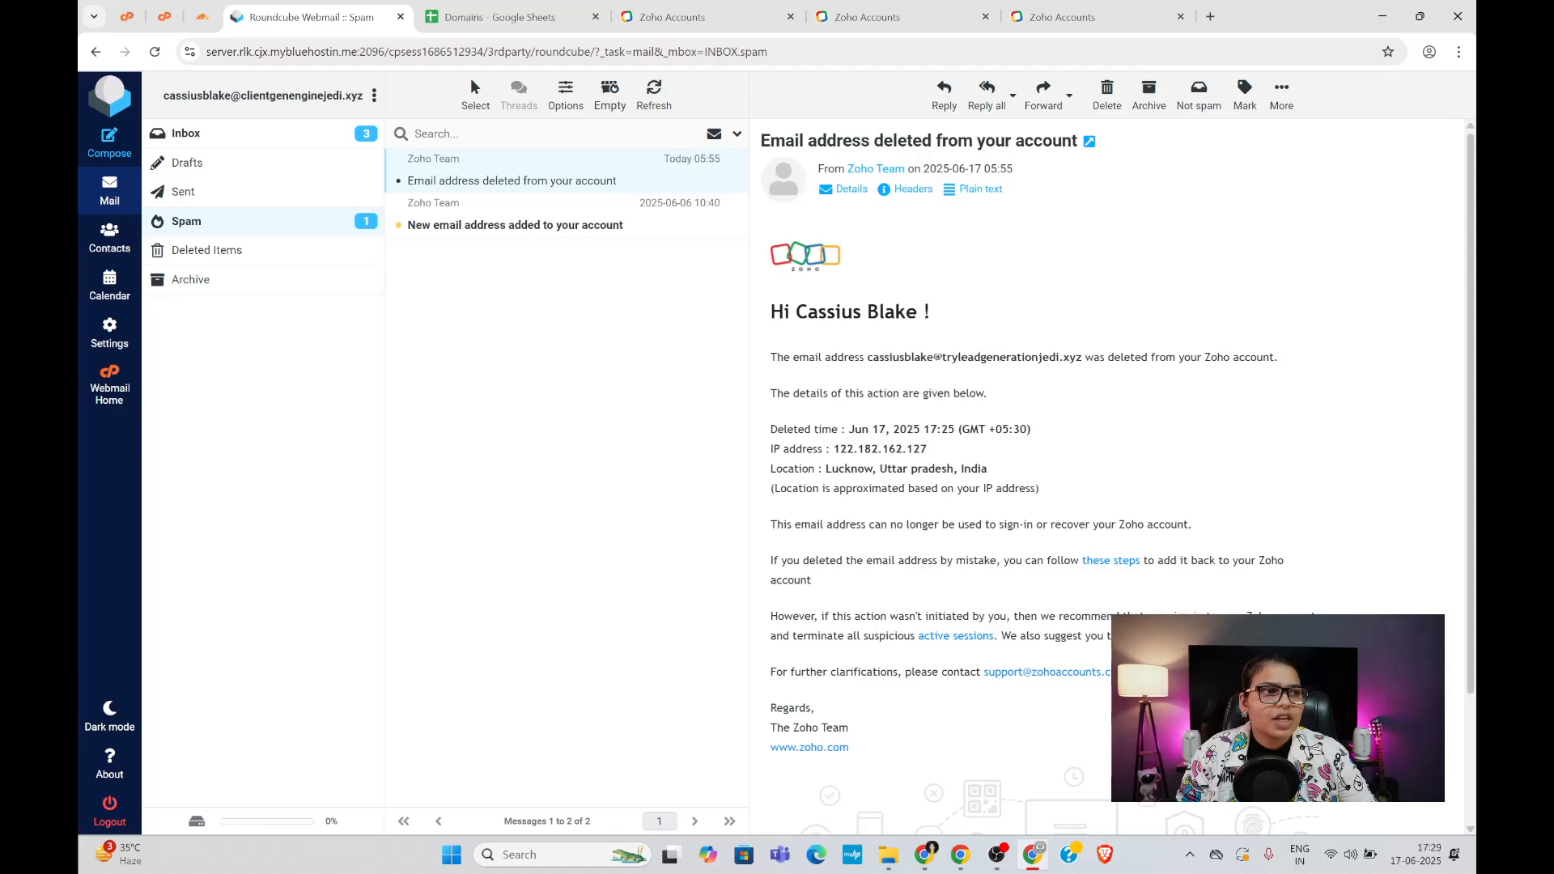
drag(849, 429, 969, 429)
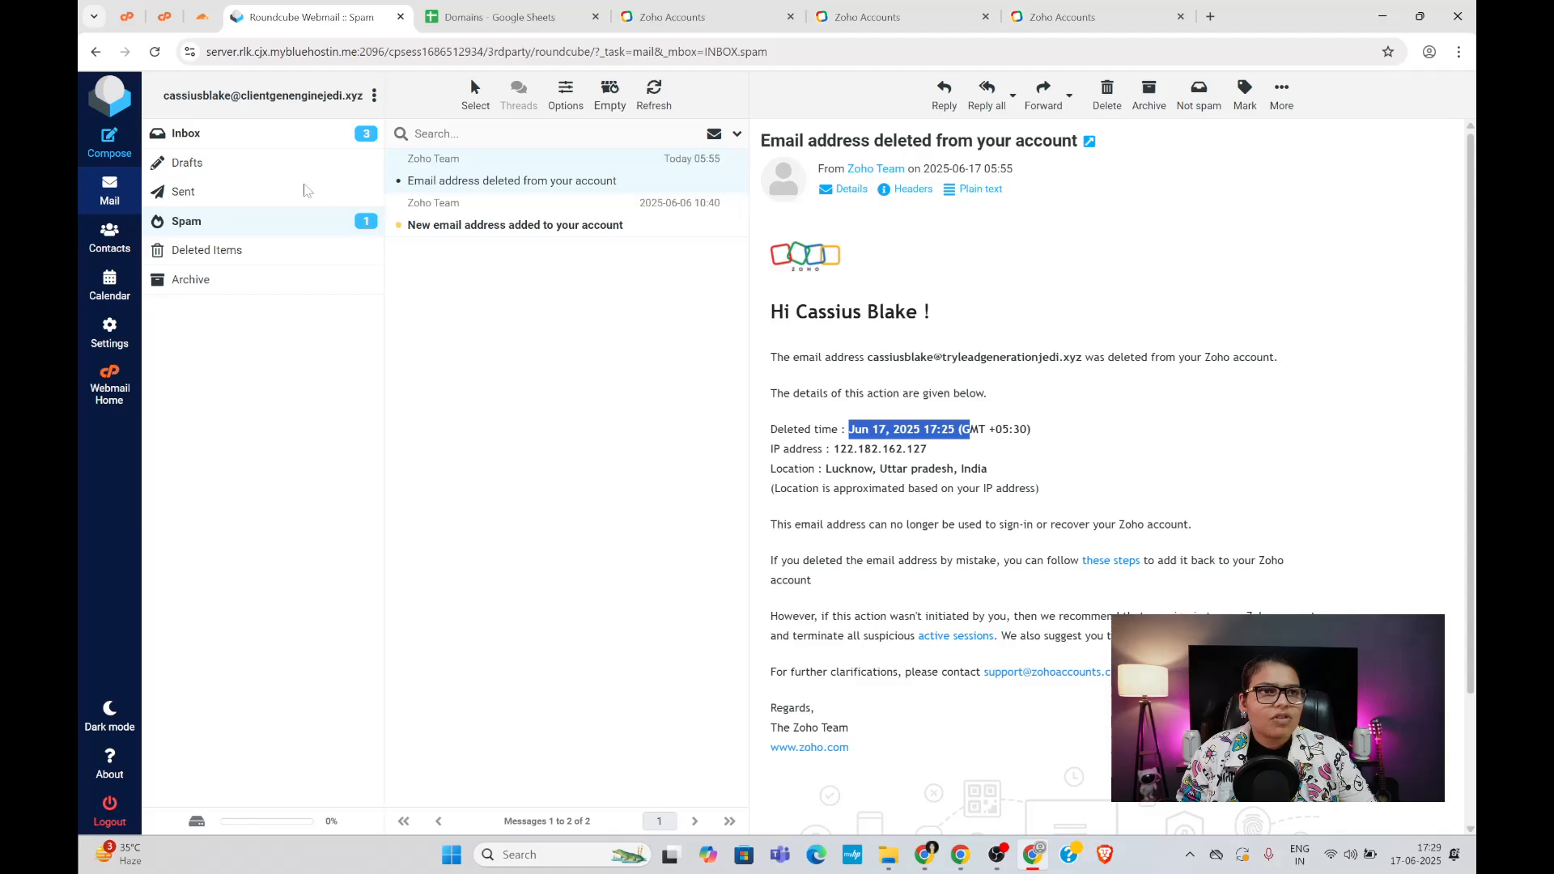
click(274, 139)
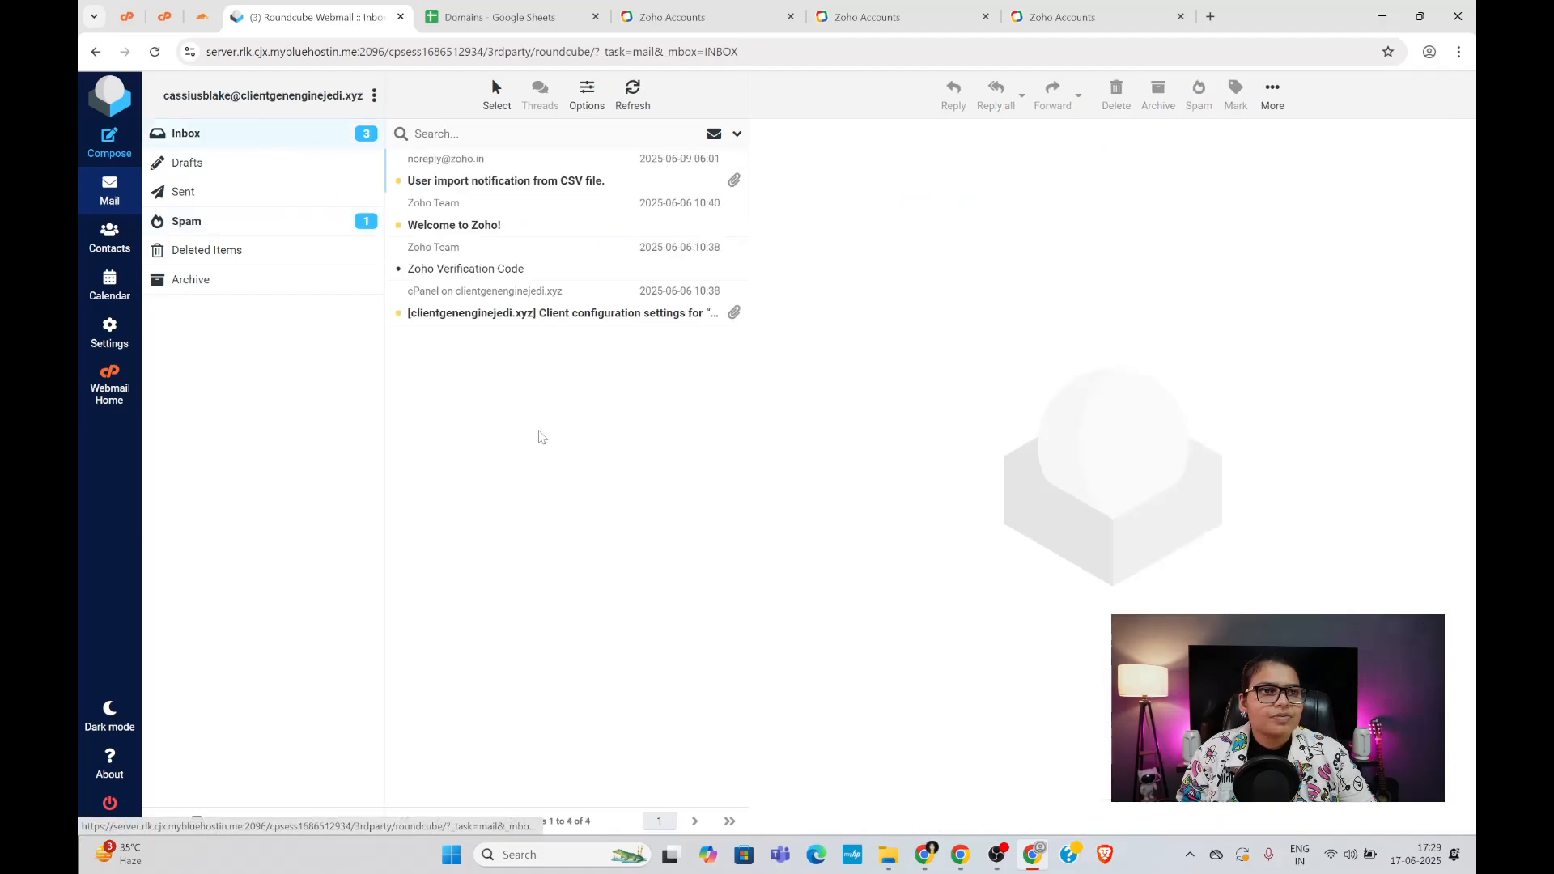